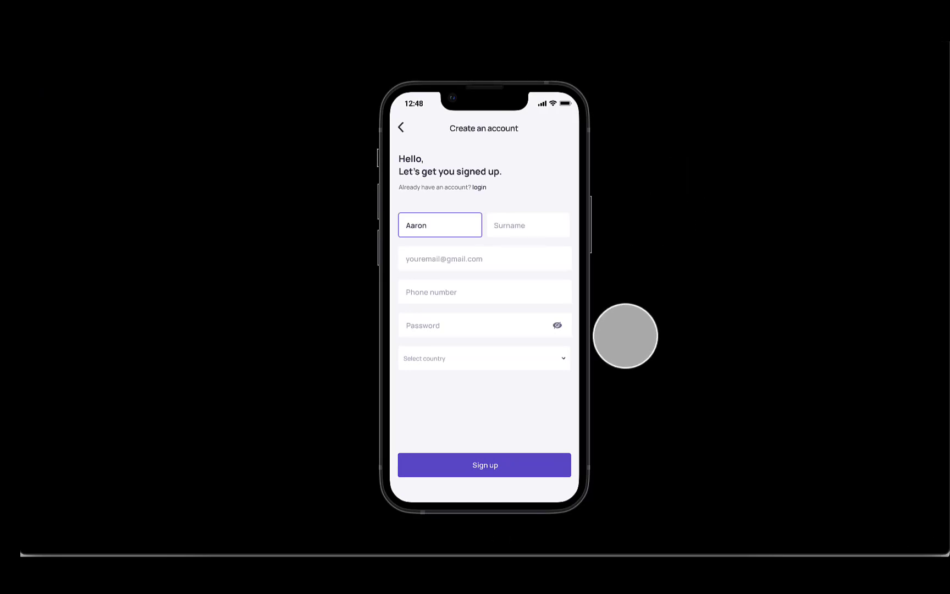
# Step: Try the country dropdown in the sign-up prototype by choosing America, England and Japan in turn
pyautogui.click(431, 361)
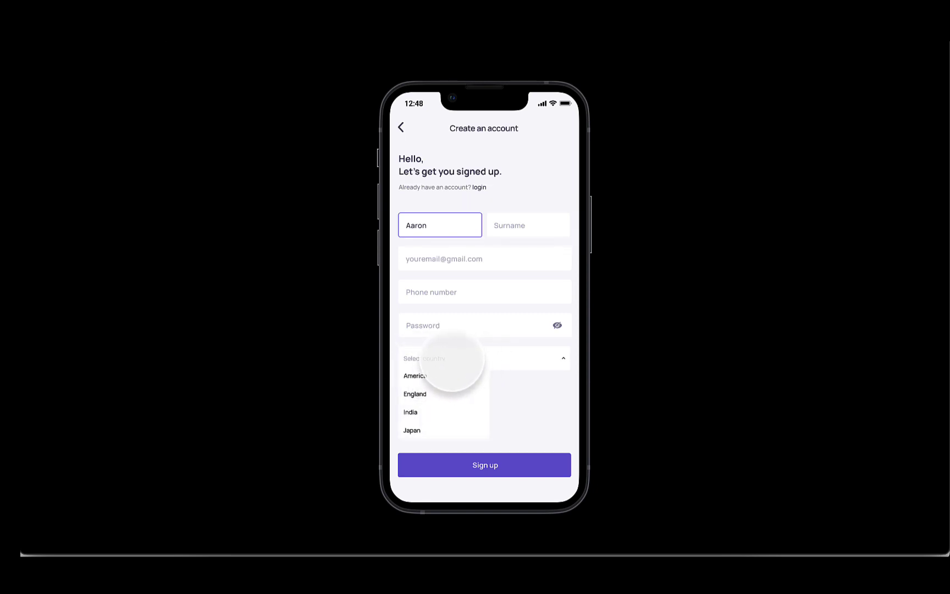
pyautogui.click(424, 376)
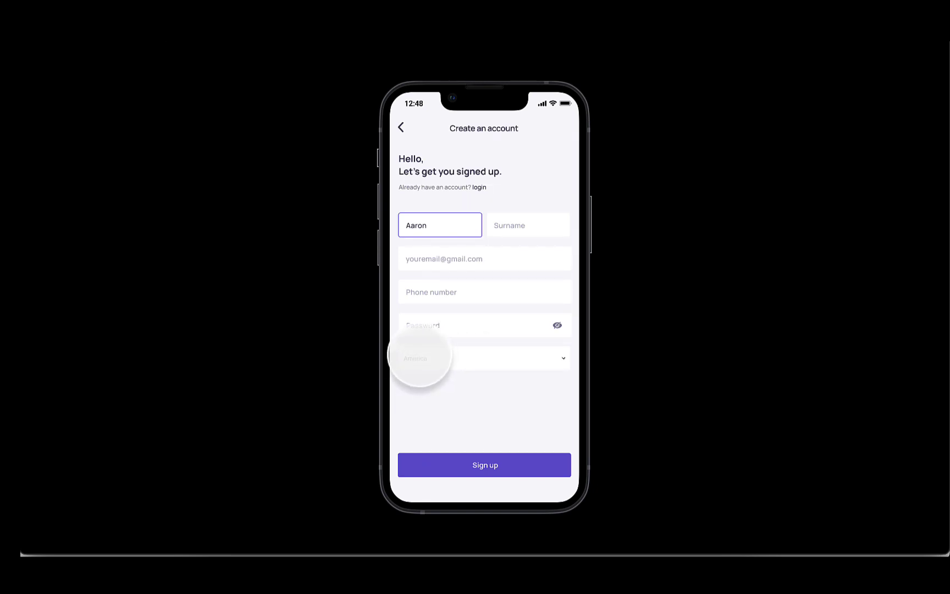
pyautogui.click(422, 359)
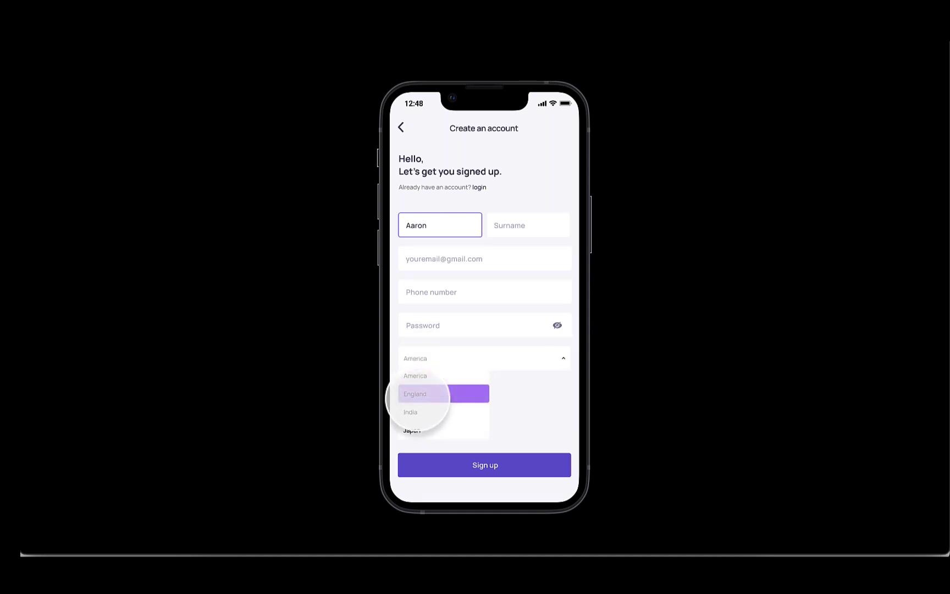
pyautogui.click(414, 394)
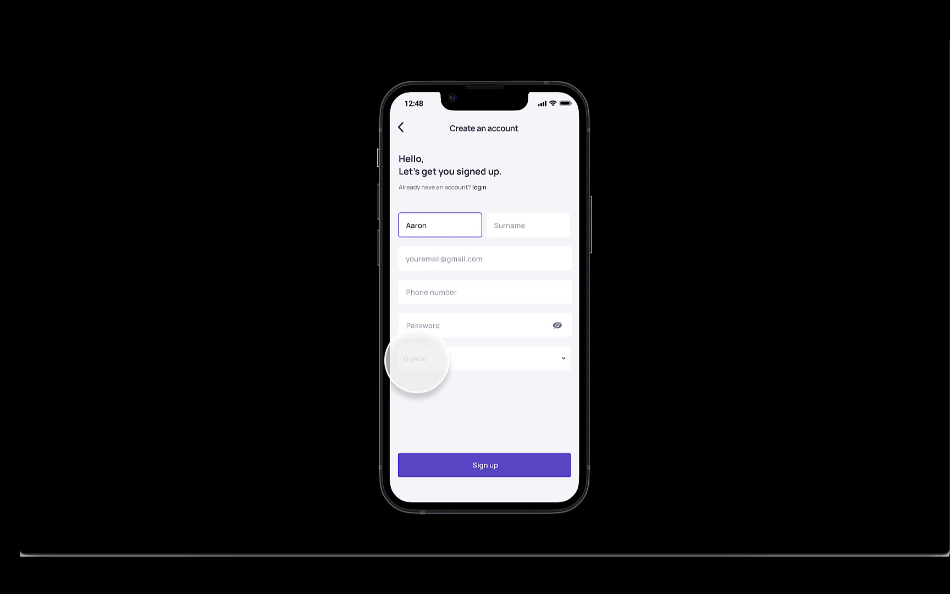
pyautogui.click(416, 360)
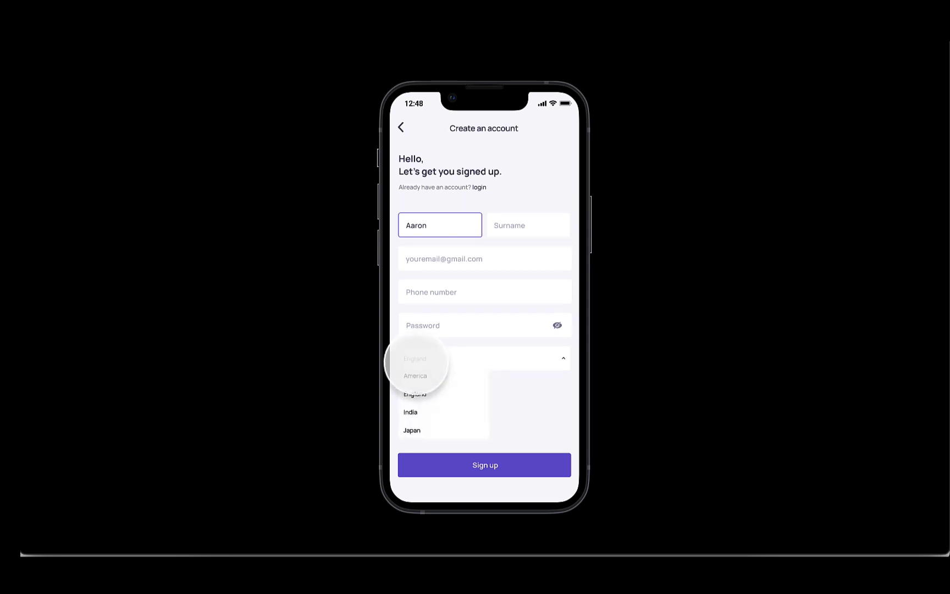
pyautogui.click(405, 431)
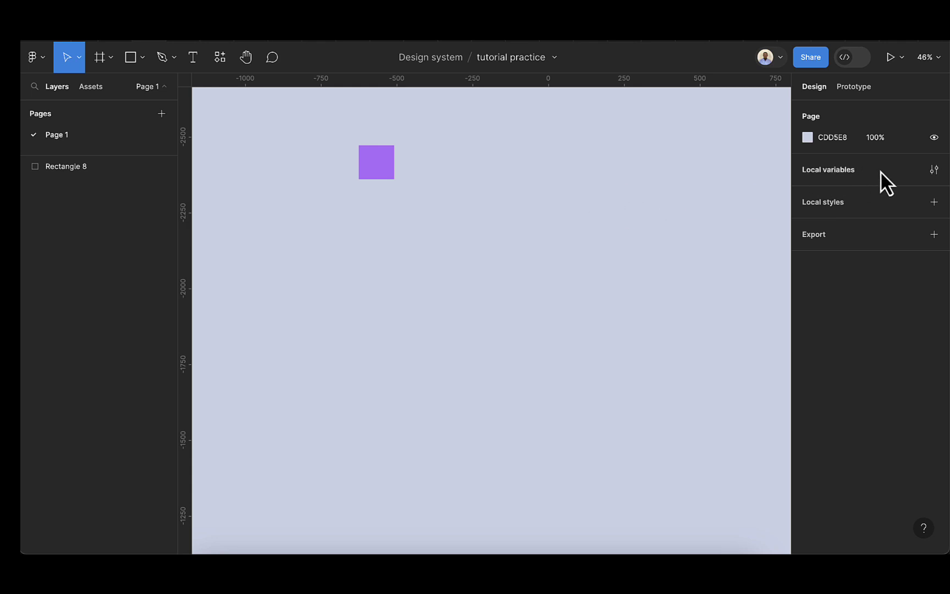
# Step: Open the local variables and create a string variable named country1 with the value America
pyautogui.click(933, 171)
pyautogui.moveTo(646, 102); pyautogui.dragTo(643, 137)
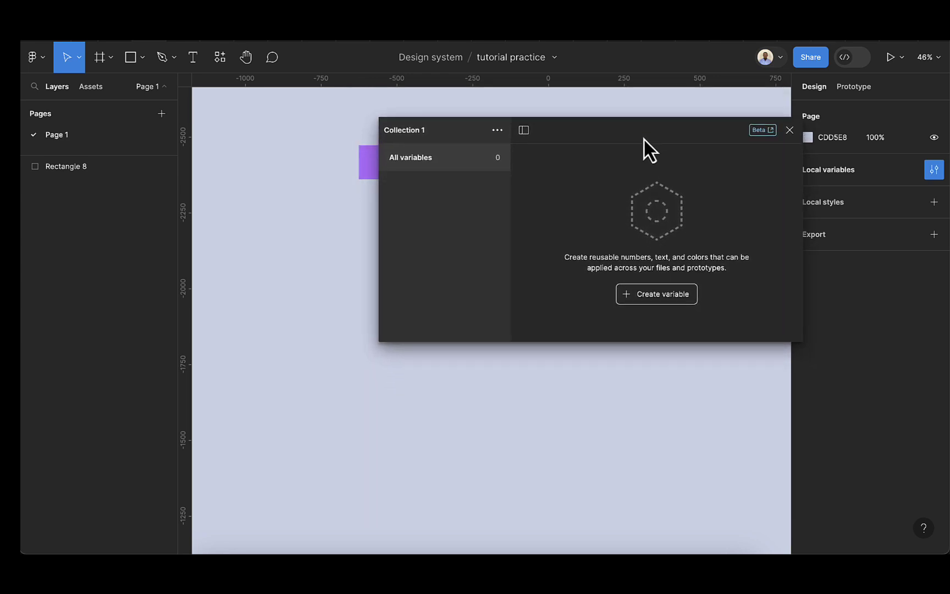
pyautogui.click(655, 302)
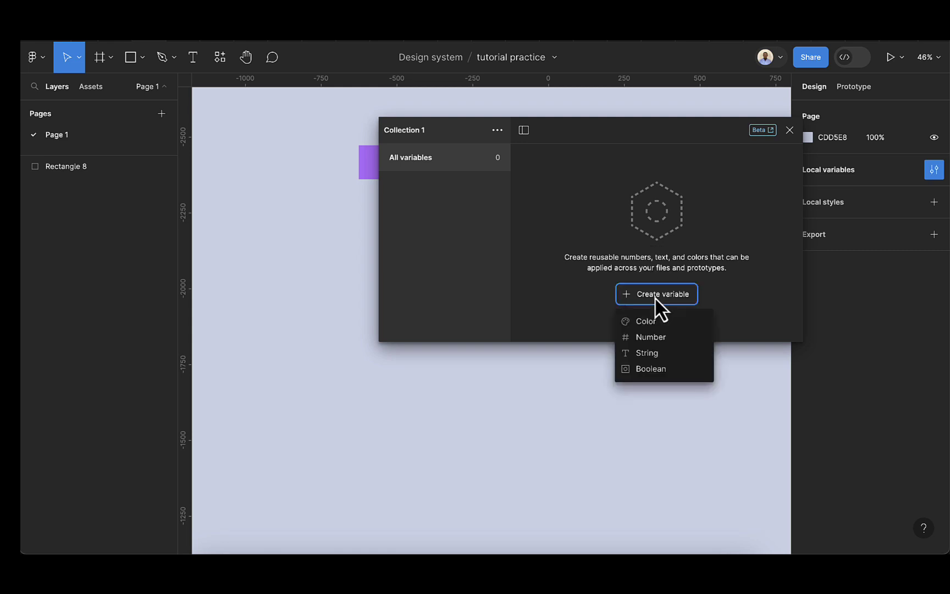
pyautogui.click(648, 351)
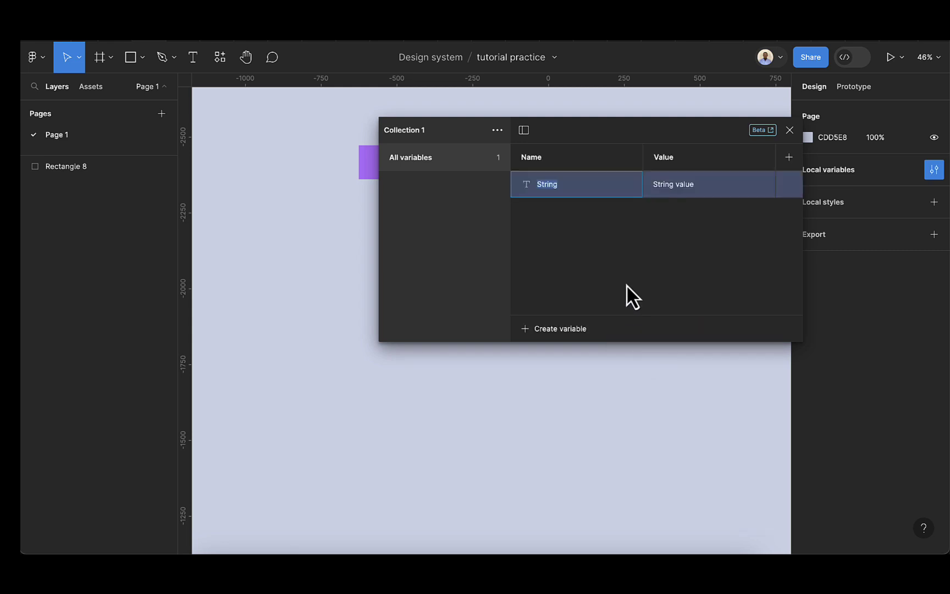
pyautogui.write('country1')
pyautogui.press('super+a')
pyautogui.doubleClick(669, 186)
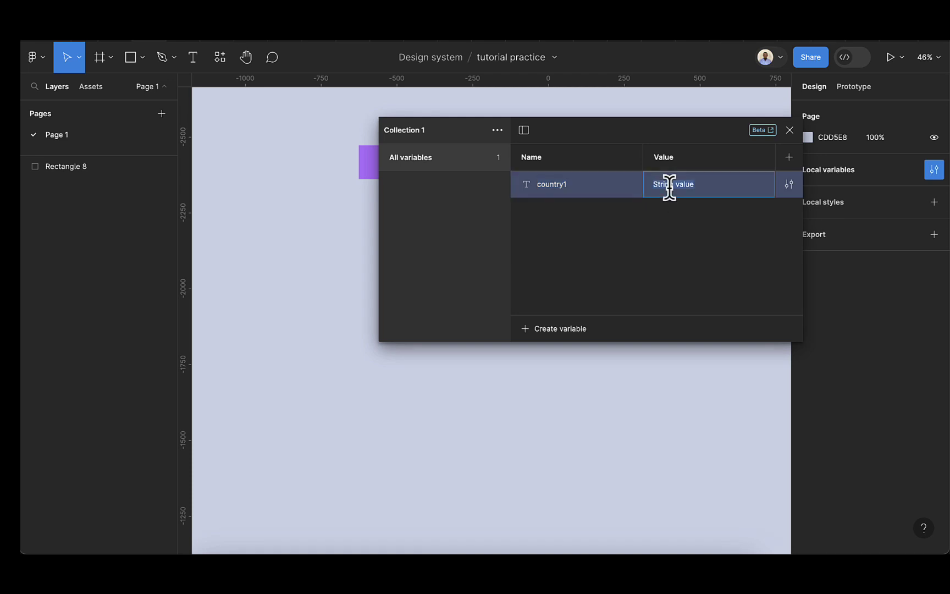
pyautogui.write('Americaca')
# Step: Add a second string variable named country2 with the value England
pyautogui.click(560, 328)
pyautogui.click(543, 387)
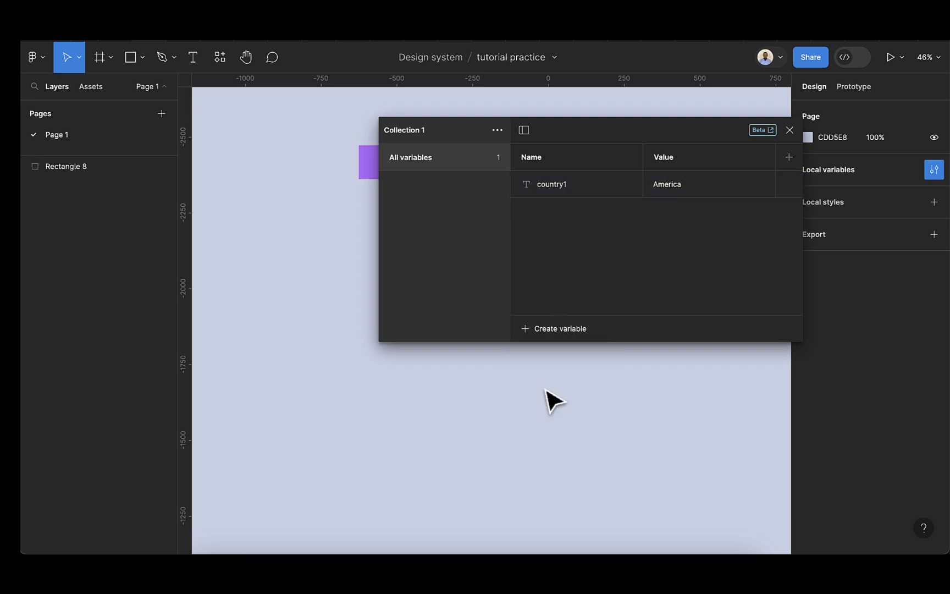
pyautogui.press('BackSpace')
pyautogui.write('country1')
pyautogui.press('BackSpace')
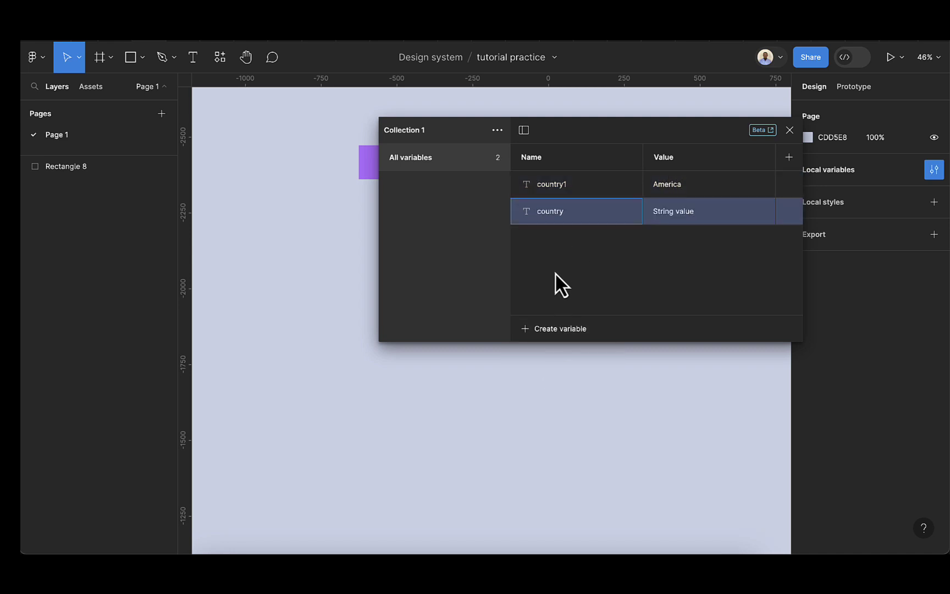
pyautogui.write('2')
pyautogui.click(666, 212)
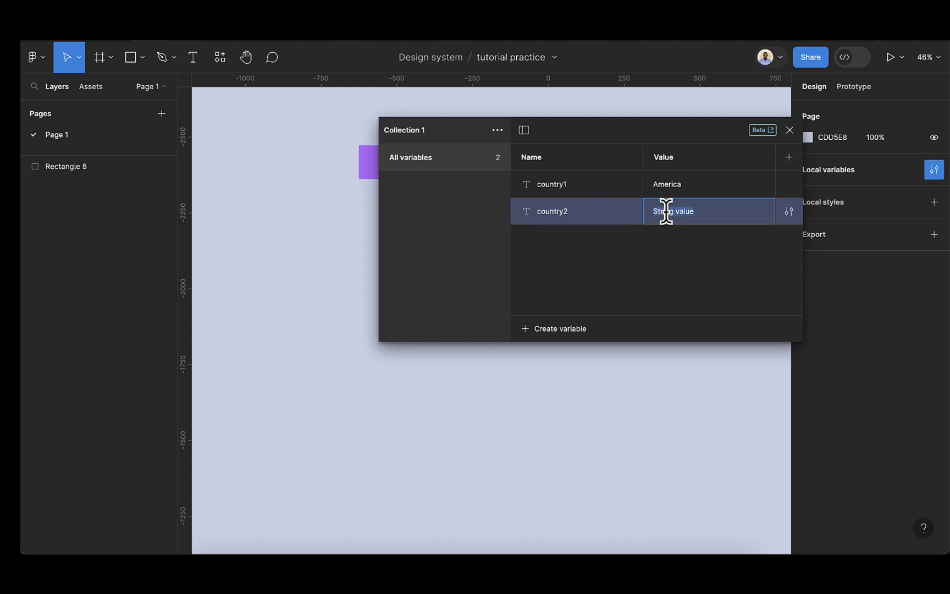
pyautogui.press('BackSpace')
pyautogui.write('England')
# Step: Add a third string variable named country3 with the value India
pyautogui.click(577, 327)
pyautogui.click(577, 387)
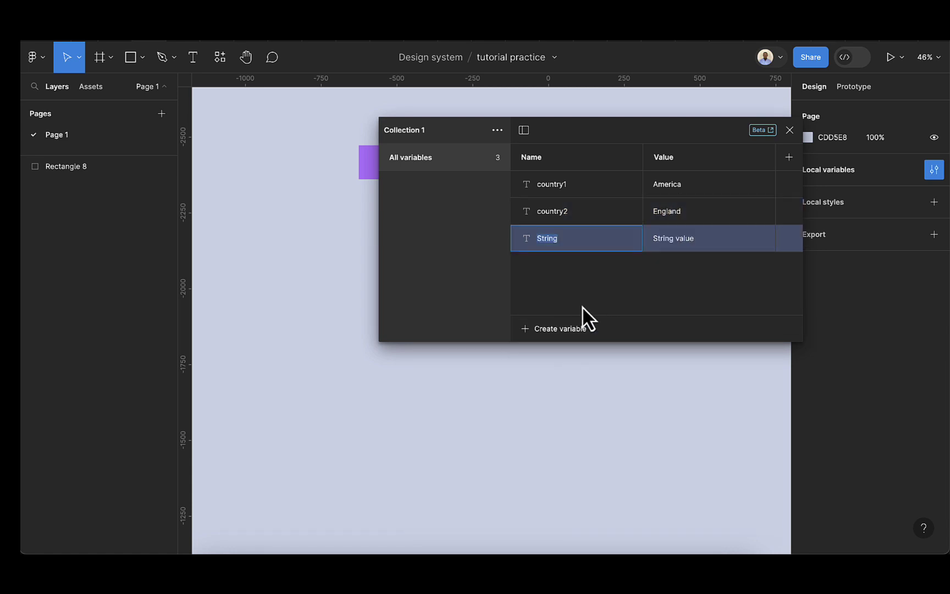
pyautogui.write('country2')
pyautogui.press('BackSpace')
pyautogui.write('3')
pyautogui.click(687, 240)
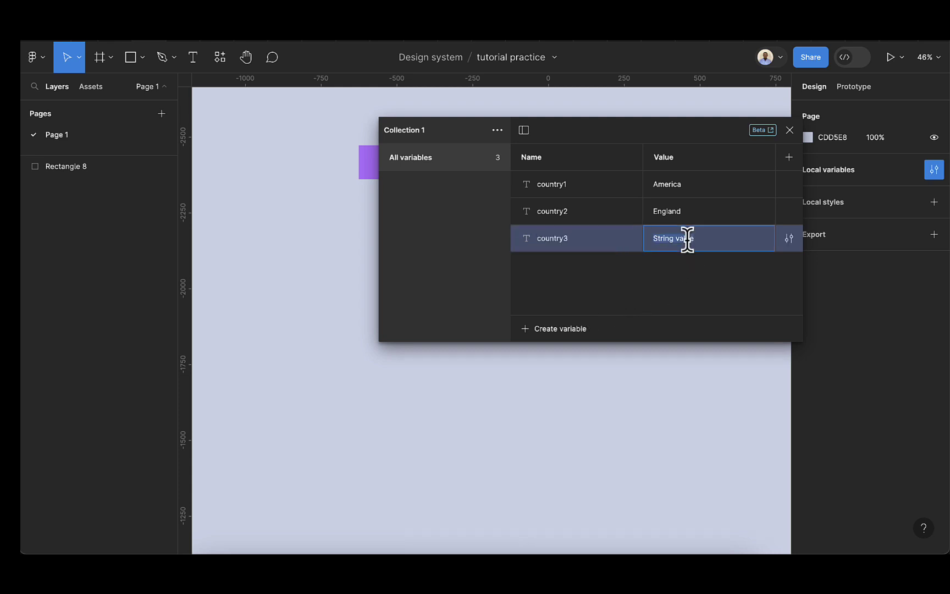
pyautogui.press('BackSpace')
pyautogui.write('India')
pyautogui.press('Return')
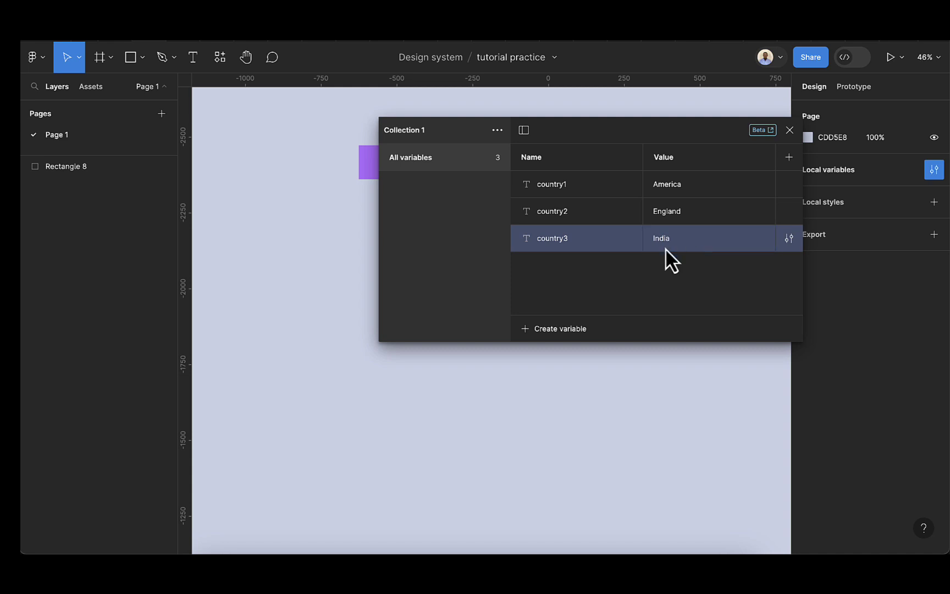
# Step: Add a fourth string variable named country4 with the value Japan
pyautogui.click(563, 328)
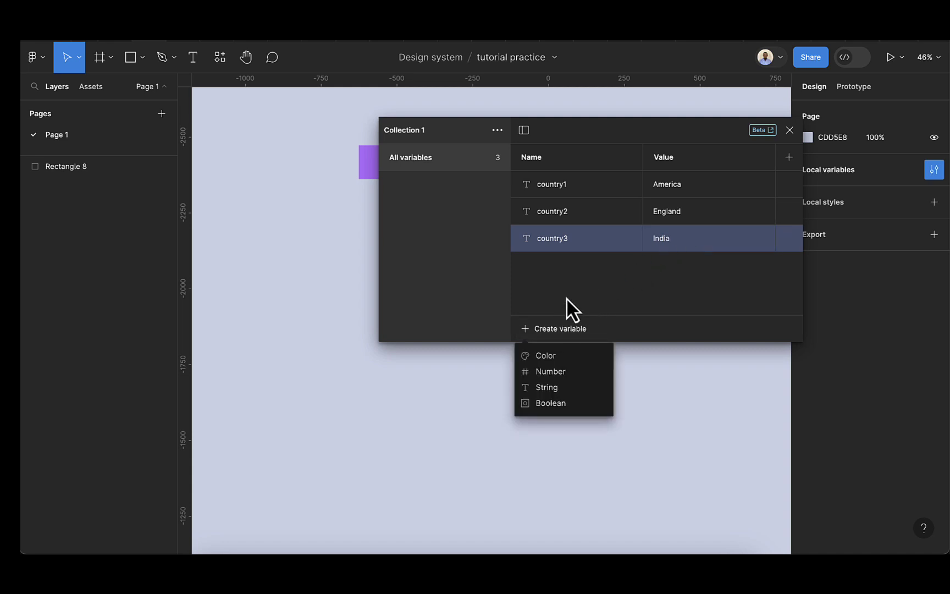
pyautogui.click(551, 387)
pyautogui.write('country1')
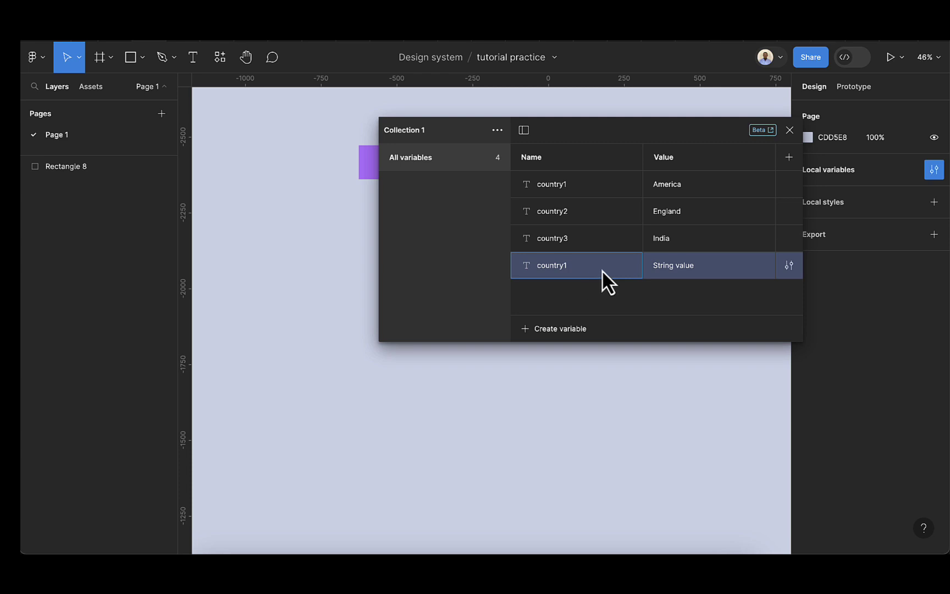
pyautogui.press('BackSpace')
pyautogui.write('4')
pyautogui.click(707, 270)
pyautogui.press('BackSpace')
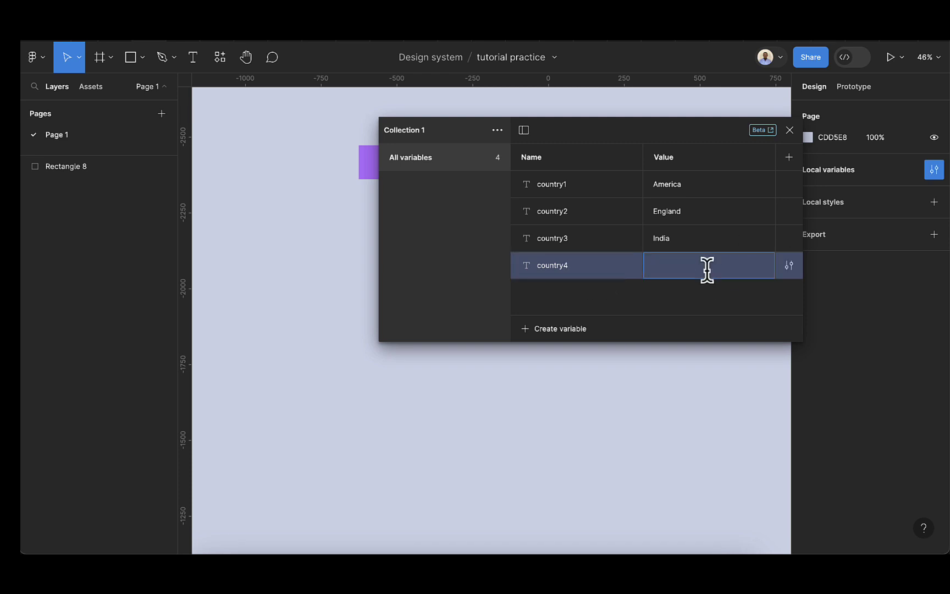
pyautogui.write('Japan')
pyautogui.press('Return')
# Step: Add a string variable named option with the value "Select country" for the dropdown's placeholder
pyautogui.click(574, 330)
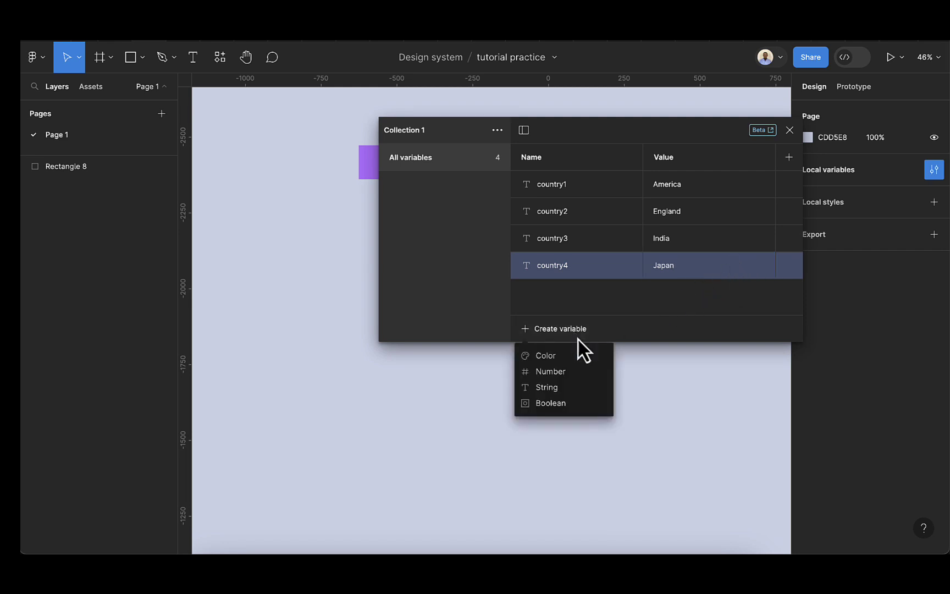
pyautogui.click(566, 387)
pyautogui.write('ot')
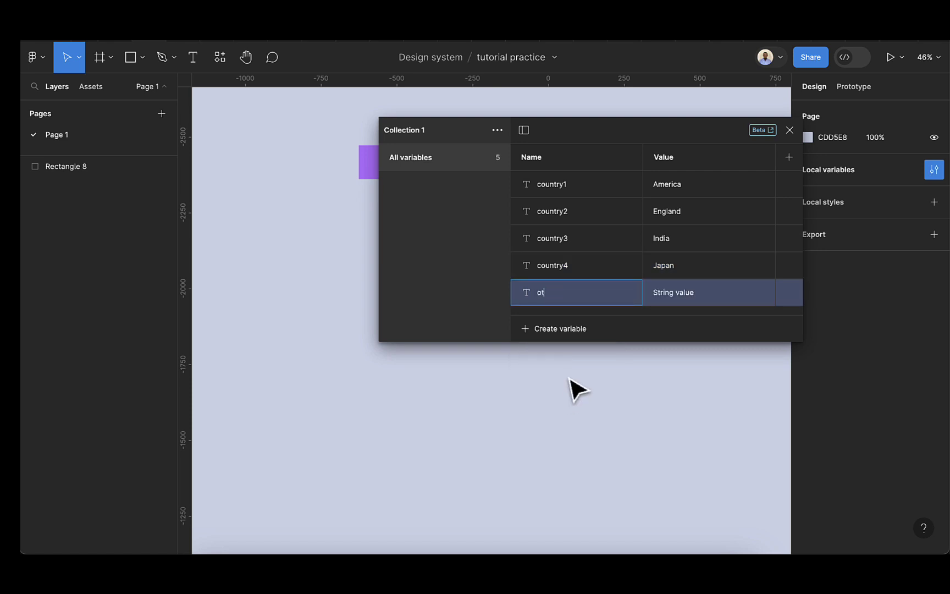
pyautogui.press('BackSpace')
pyautogui.write('ption')
pyautogui.doubleClick(691, 292)
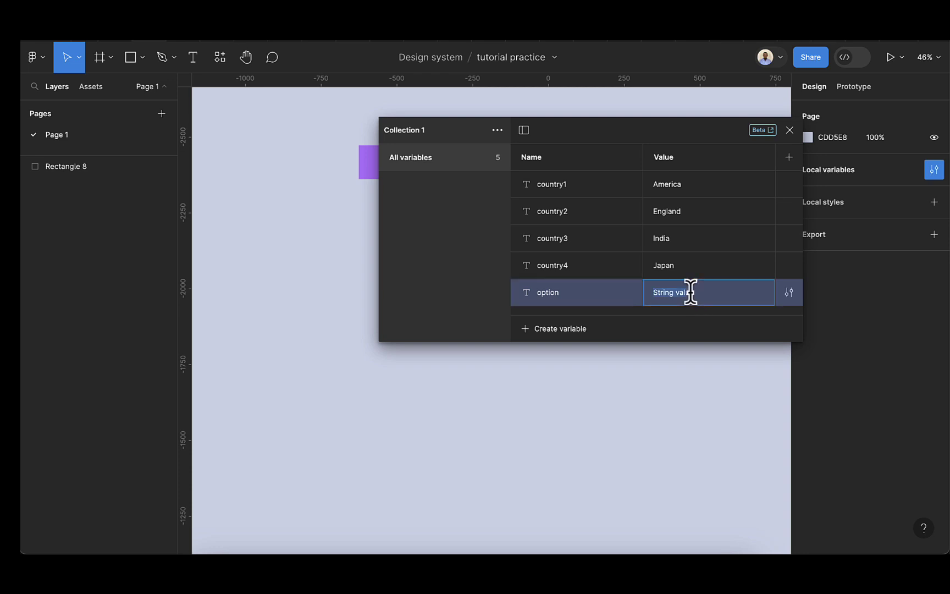
pyautogui.press('BackSpace')
pyautogui.write('Select o')
pyautogui.write('ountry')
pyautogui.press('Return')
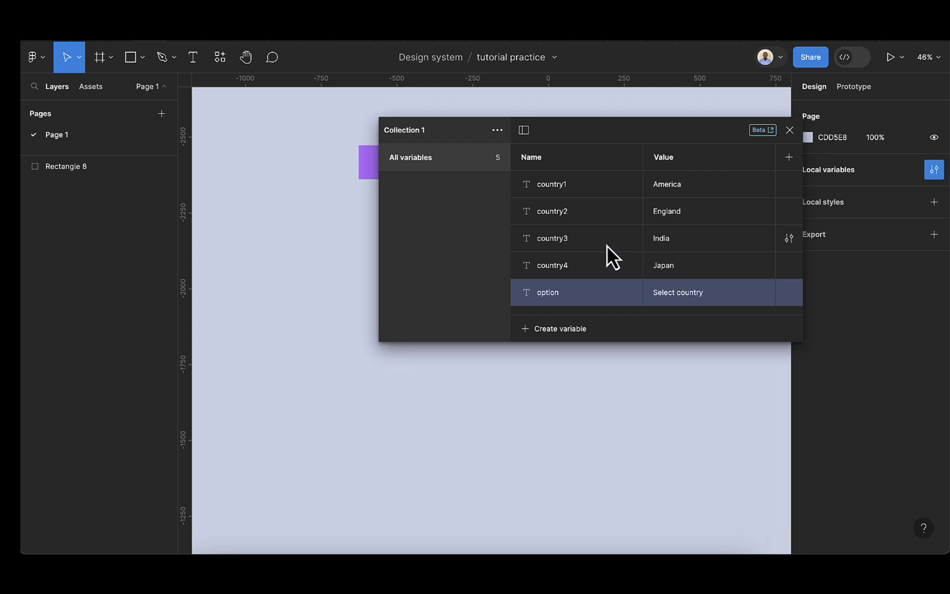
# Step: Create a color variable named primary in the same collection
pyautogui.click(567, 328)
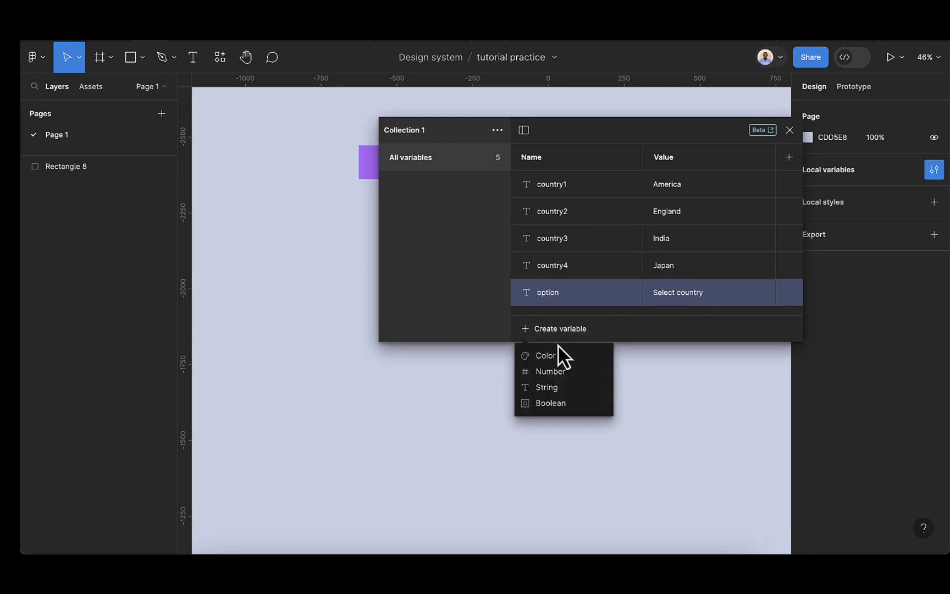
pyautogui.click(554, 356)
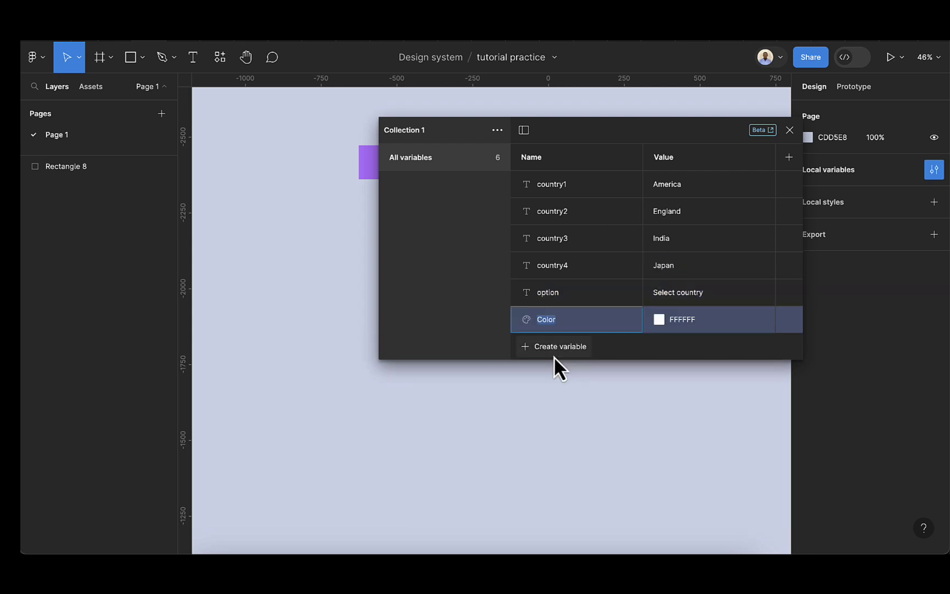
pyautogui.write('primary')
pyautogui.press('Return')
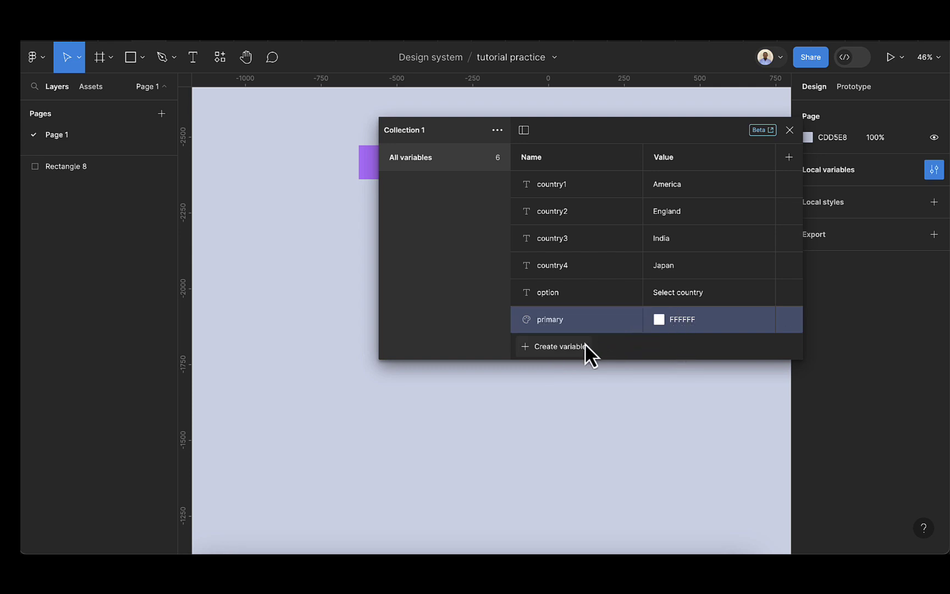
# Step: Create a color variable named text-color and set its value to black, 000000
pyautogui.click(578, 347)
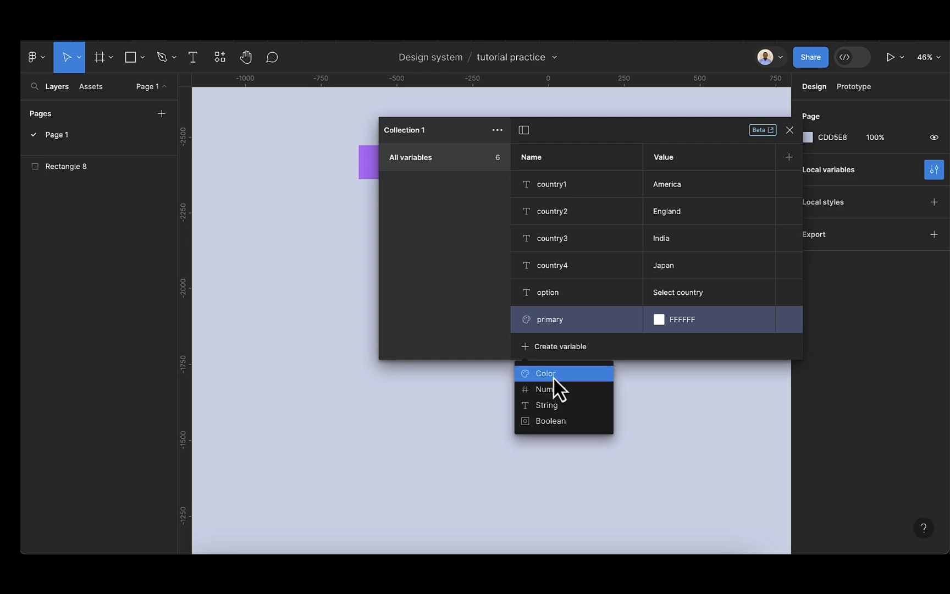
pyautogui.click(553, 376)
pyautogui.press('BackSpace')
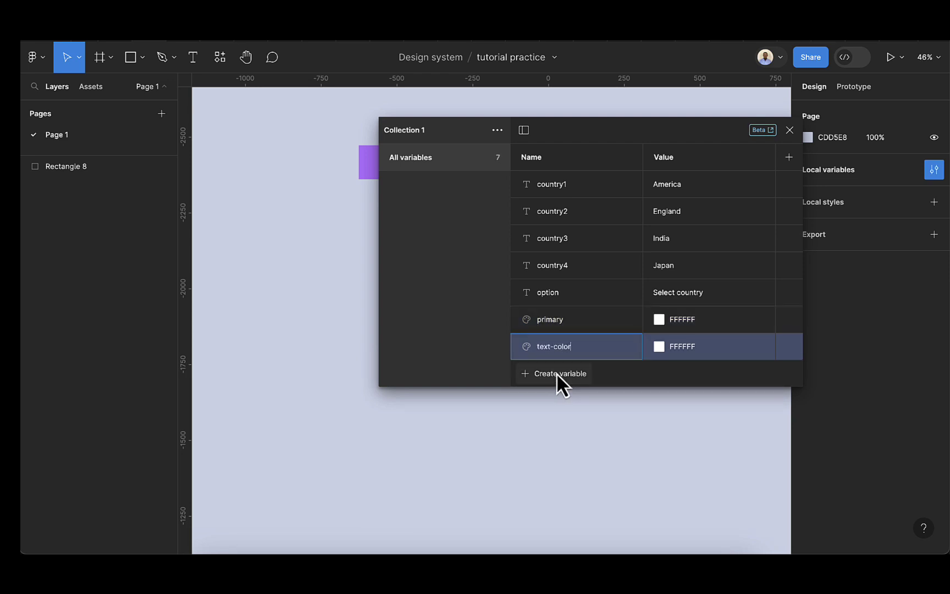
pyautogui.press('Return')
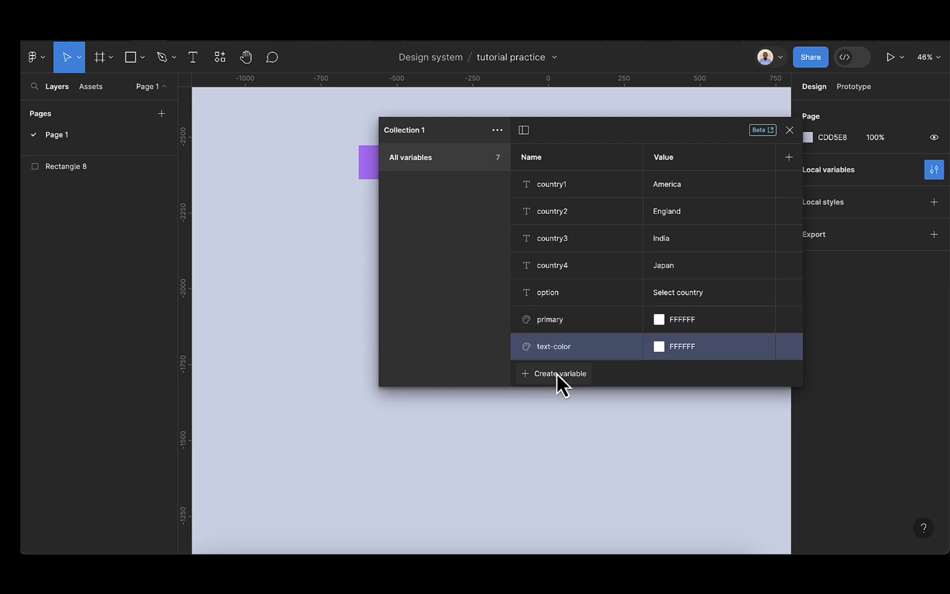
pyautogui.click(659, 346)
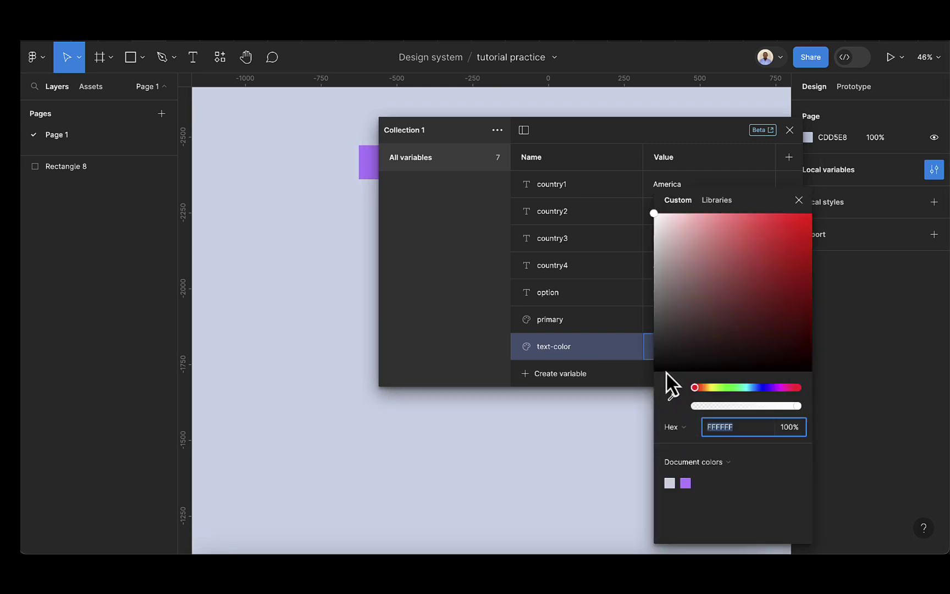
pyautogui.moveTo(665, 371); pyautogui.dragTo(635, 382)
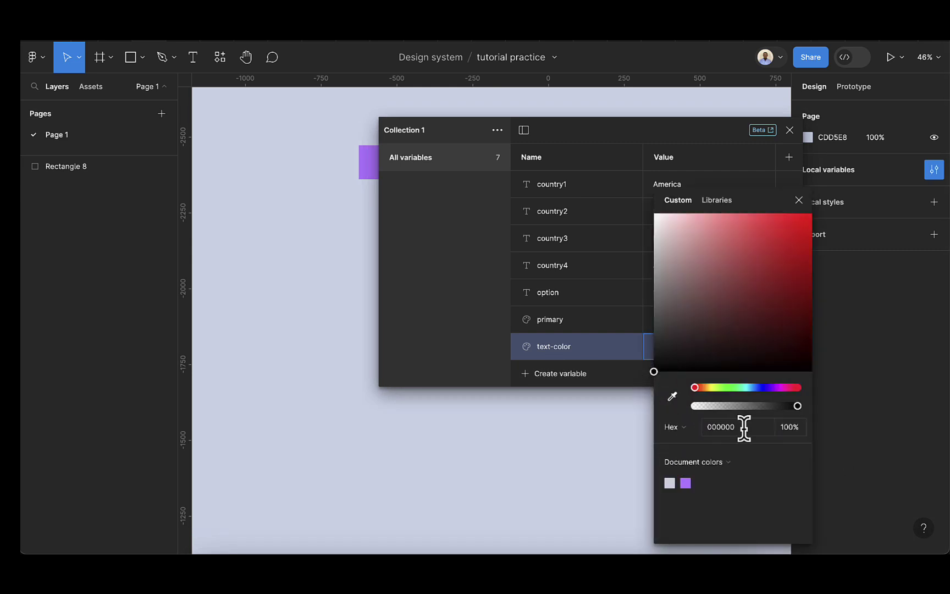
pyautogui.click(619, 348)
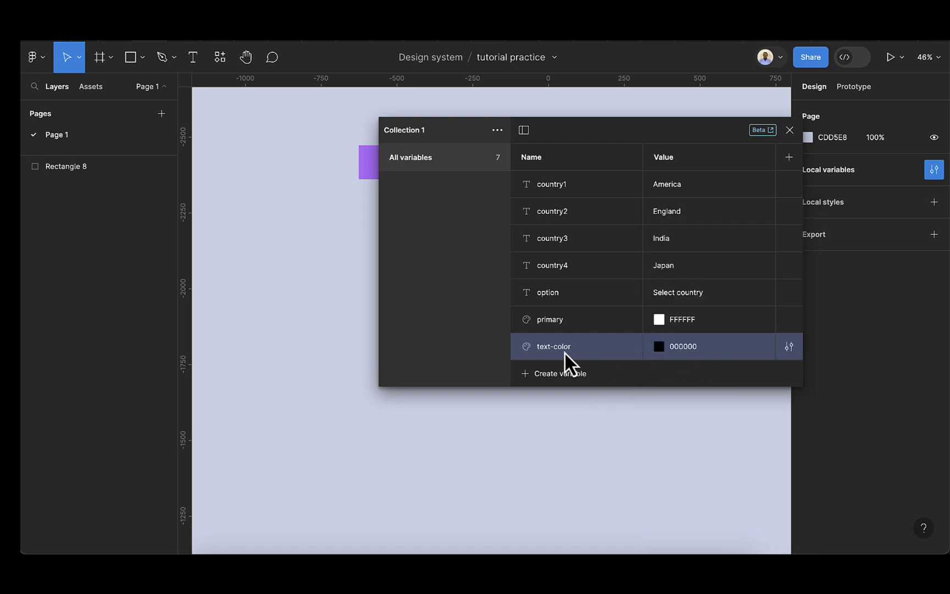
# Step: Create a color variable named hover and give it the purple from the document colors
pyautogui.click(560, 372)
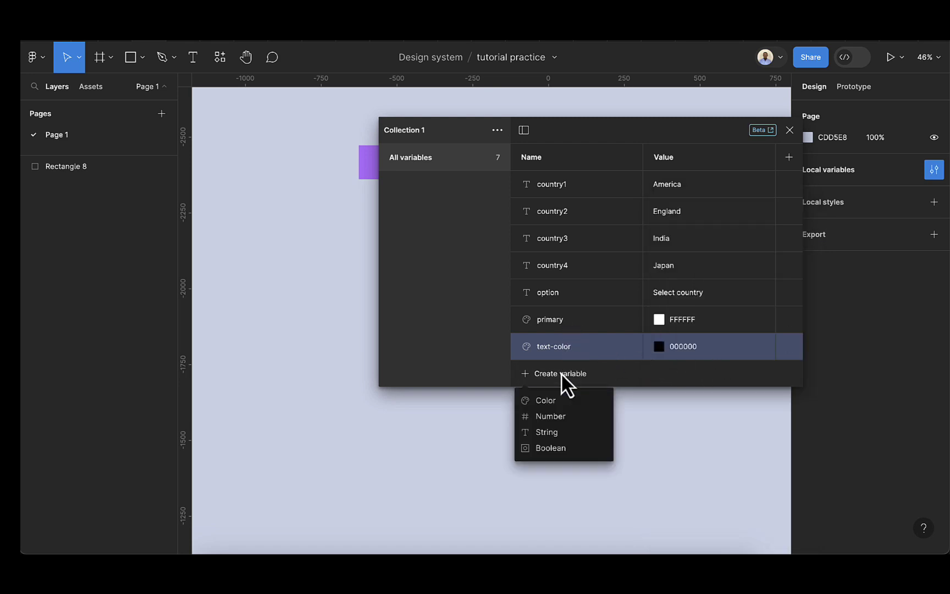
pyautogui.click(551, 400)
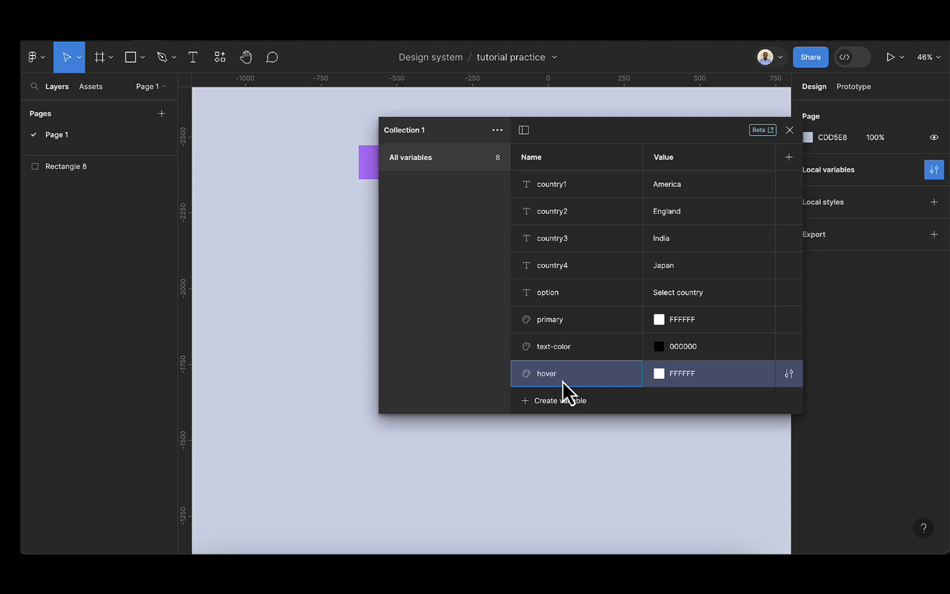
pyautogui.press('Return')
pyautogui.click(656, 377)
pyautogui.click(685, 482)
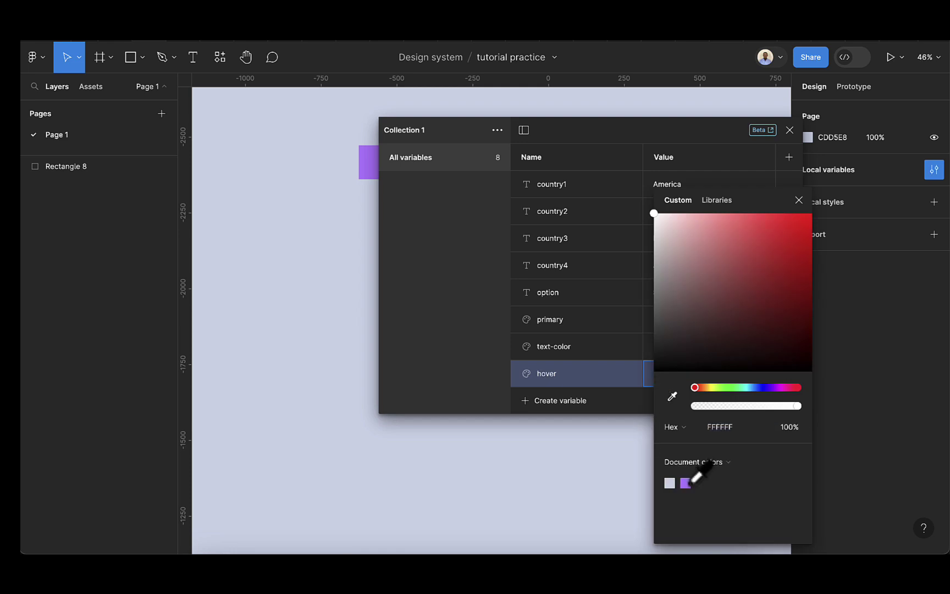
# Step: Group the country1, country2, country3 and country4 variables into a new group named countries
pyautogui.click(616, 406)
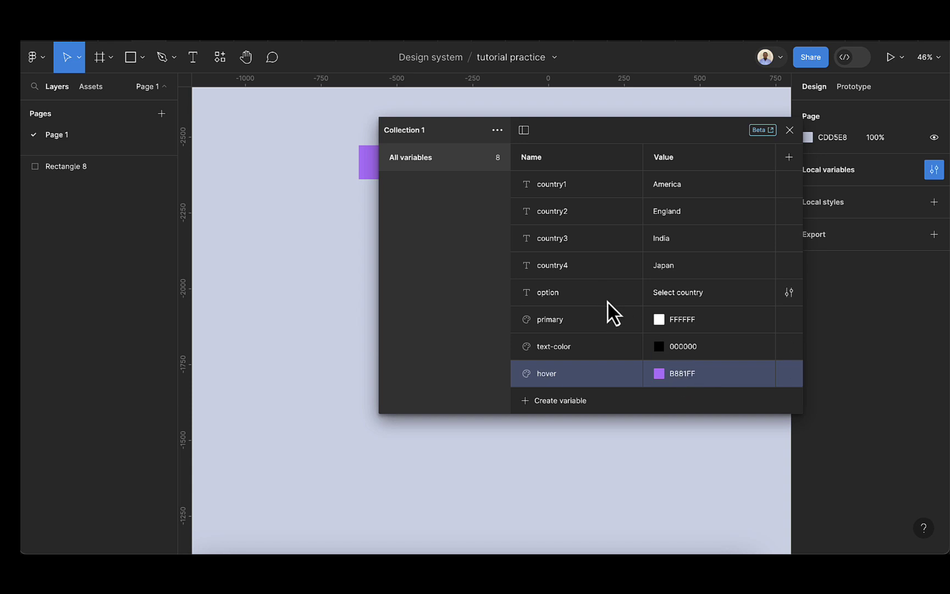
pyautogui.click(554, 186)
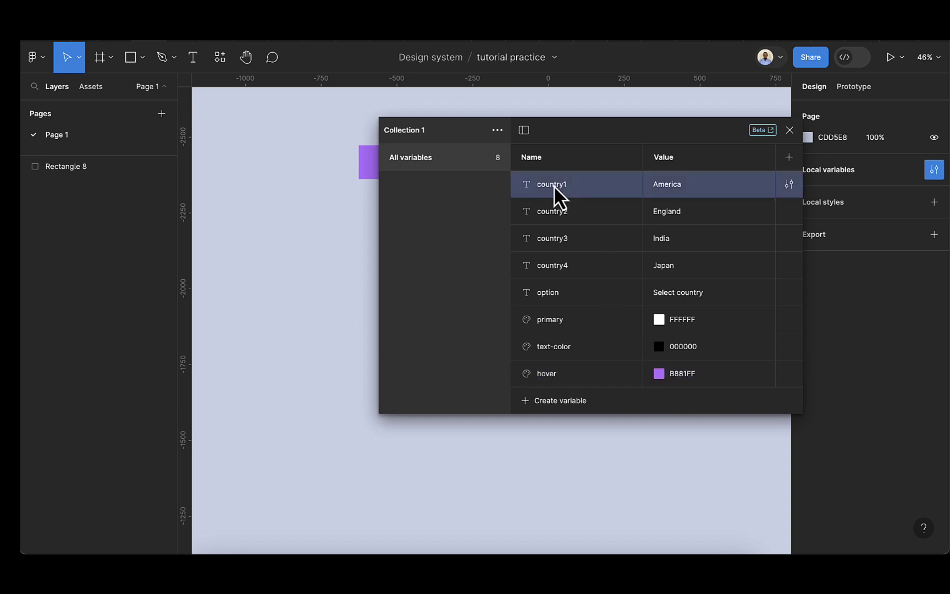
pyautogui.keyDown('shift'); pyautogui.click(555, 211); pyautogui.keyUp('shift')
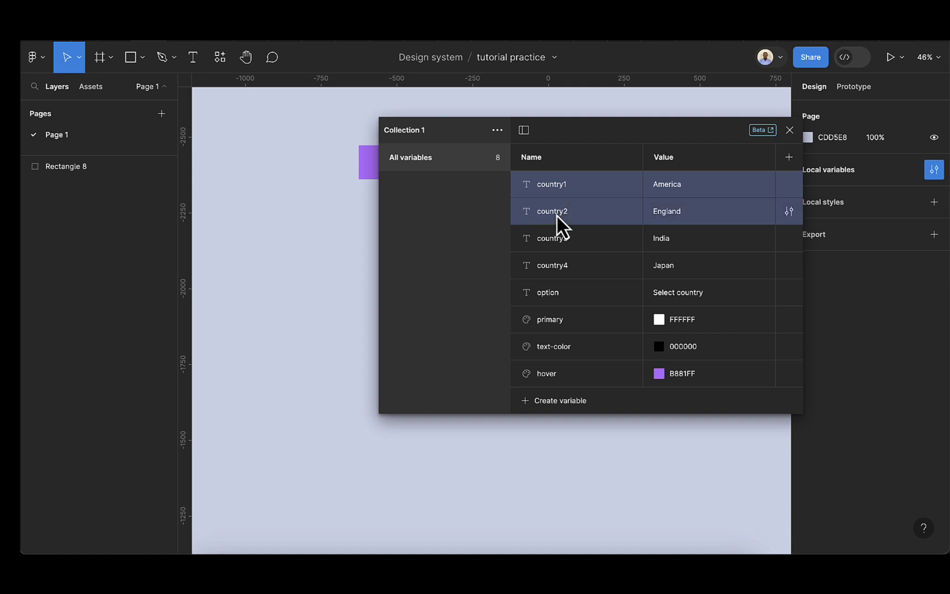
pyautogui.keyDown('shift'); pyautogui.click(560, 236); pyautogui.keyUp('shift')
pyautogui.keyDown('shift'); pyautogui.click(558, 263); pyautogui.keyUp('shift')
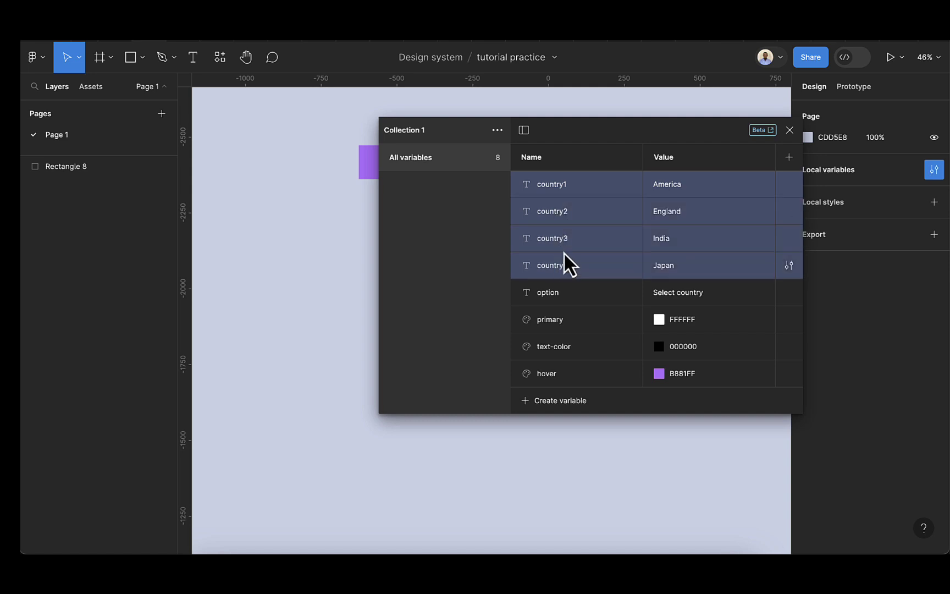
pyautogui.rightClick(565, 227)
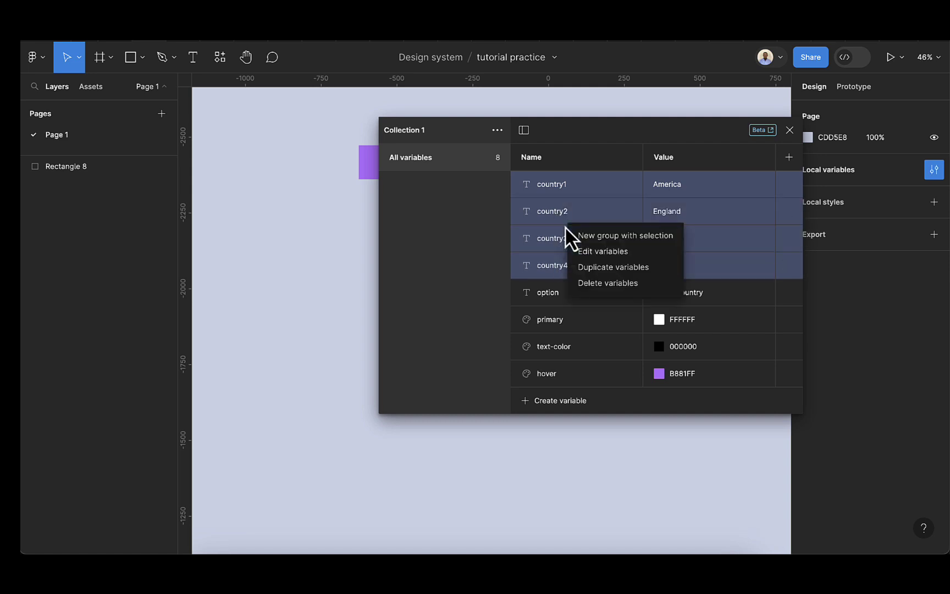
pyautogui.click(604, 238)
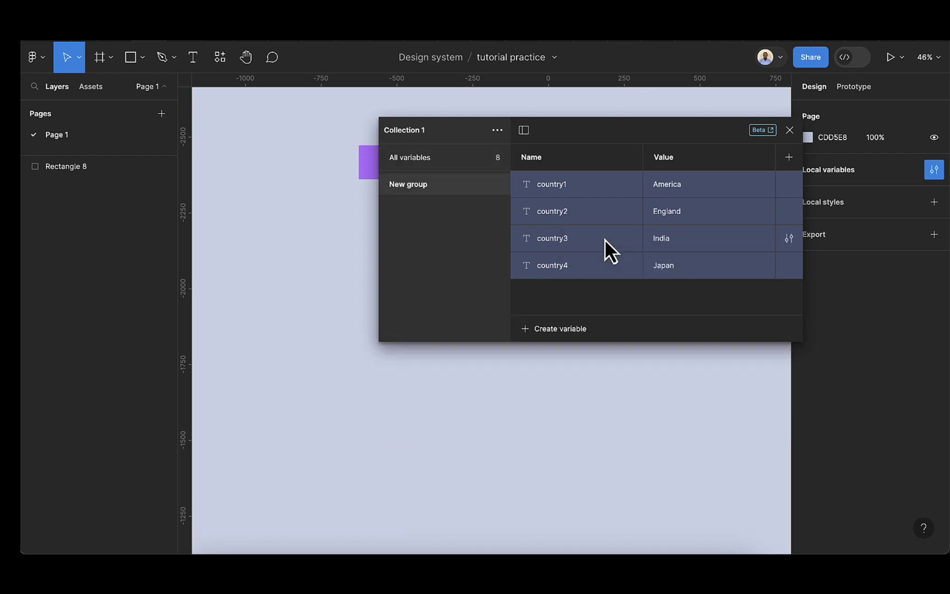
pyautogui.doubleClick(426, 186)
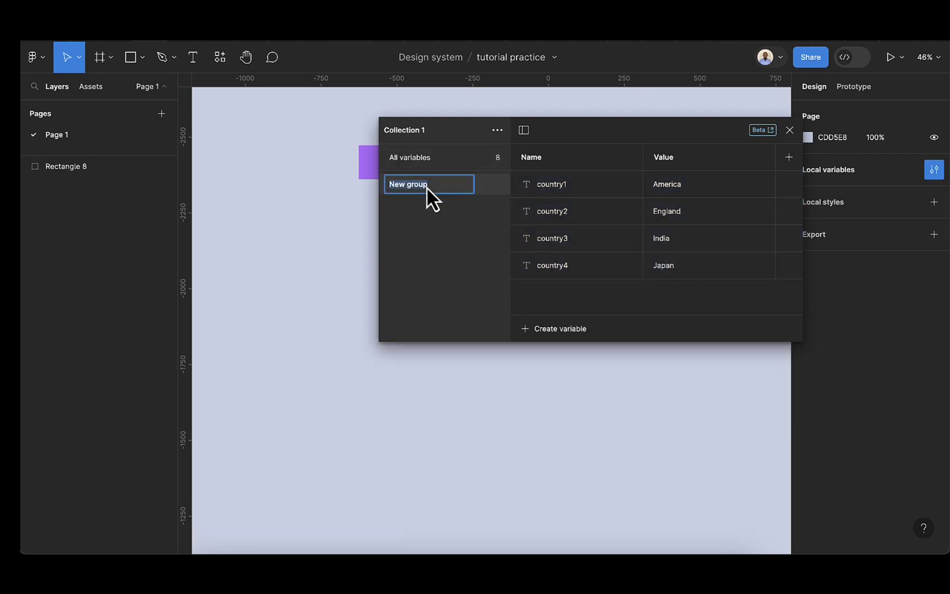
pyautogui.press('BackSpace')
pyautogui.write('countries')
pyautogui.press('Return')
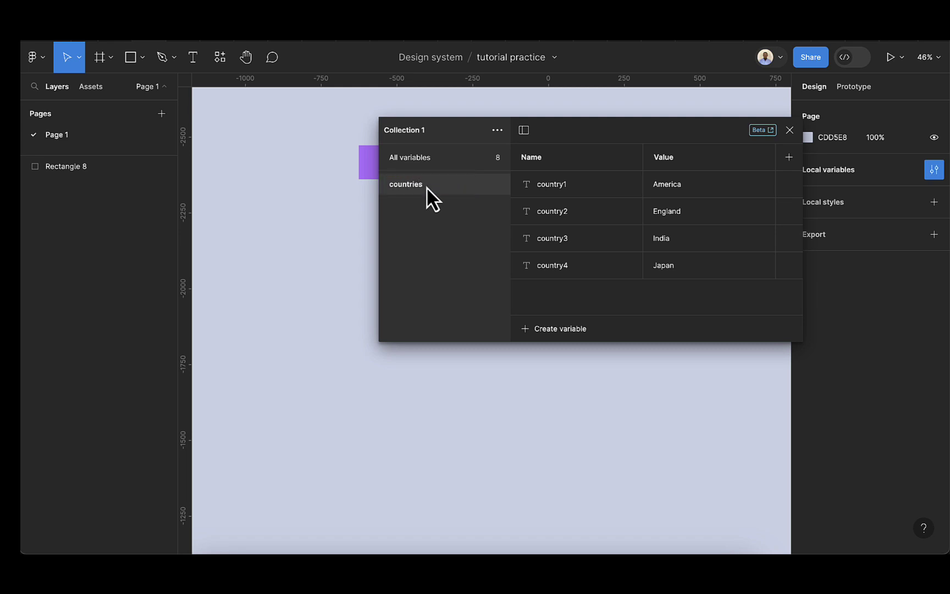
# Step: Group the primary, text-color and hover variables from the full variable list into a new group named colors
pyautogui.click(411, 156)
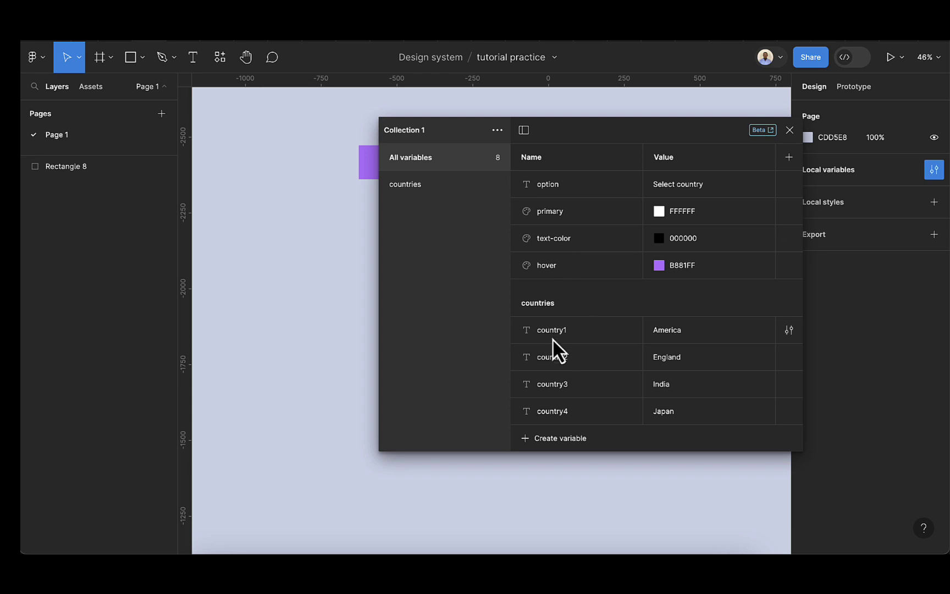
pyautogui.click(548, 183)
pyautogui.keyDown('shift'); pyautogui.click(548, 210); pyautogui.keyUp('shift')
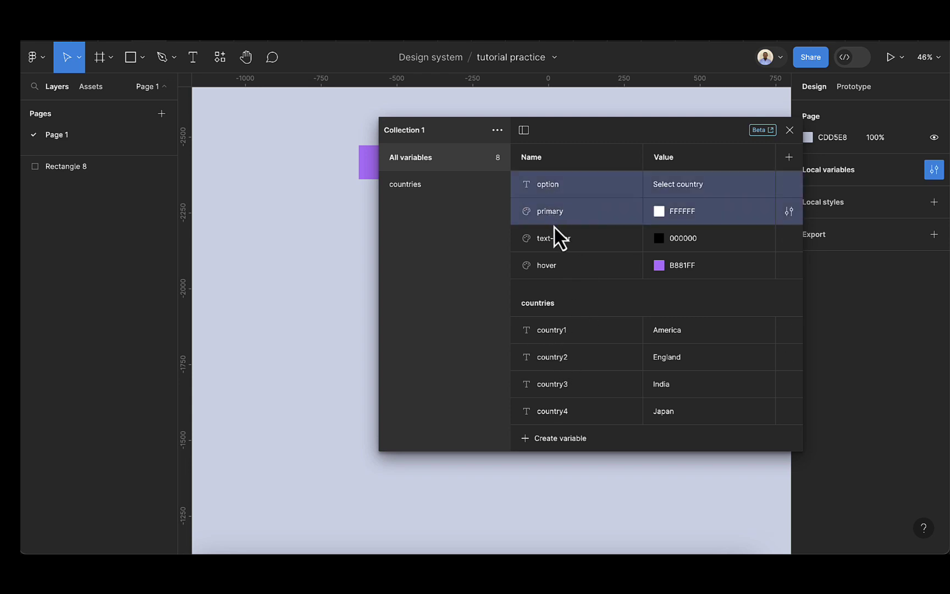
pyautogui.keyDown('shift'); pyautogui.click(556, 236); pyautogui.keyUp('shift')
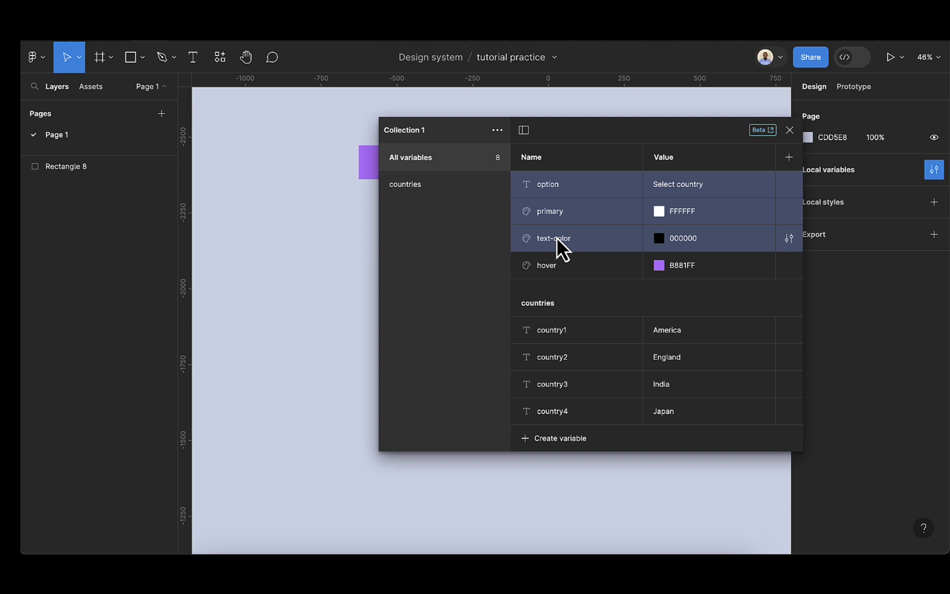
pyautogui.keyDown('shift'); pyautogui.click(541, 187); pyautogui.keyUp('shift')
pyautogui.keyDown('shift'); pyautogui.click(551, 266); pyautogui.keyUp('shift')
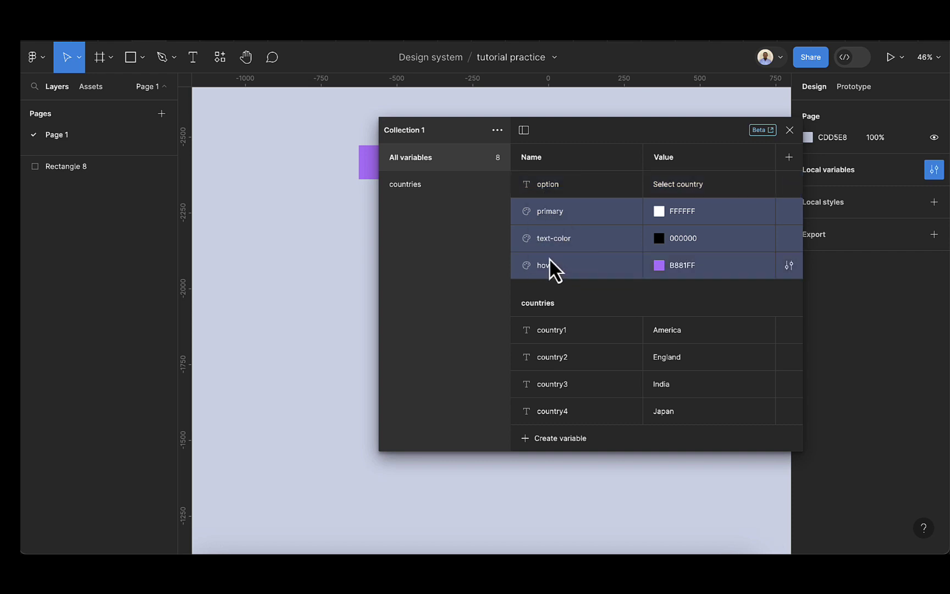
pyautogui.rightClick(566, 233)
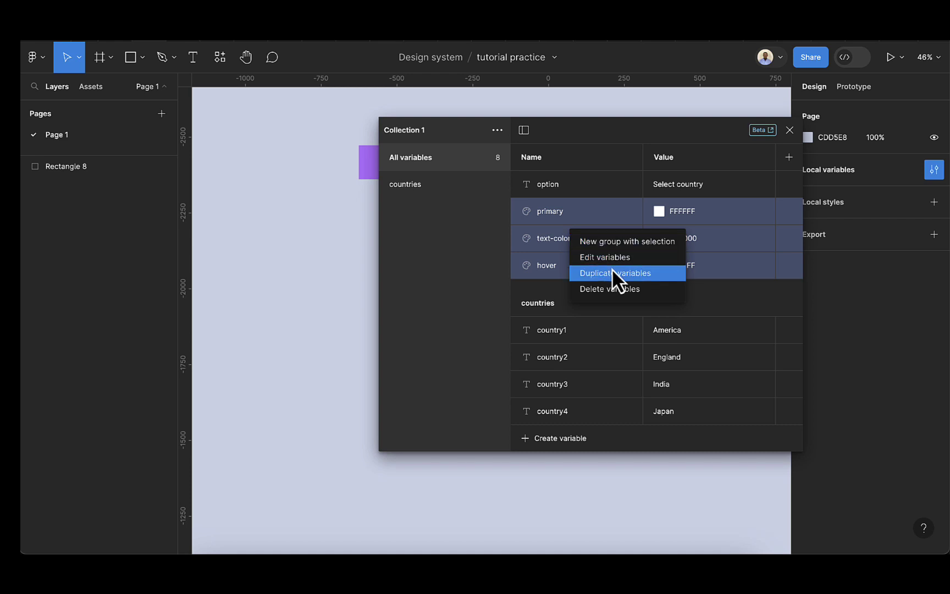
pyautogui.click(610, 243)
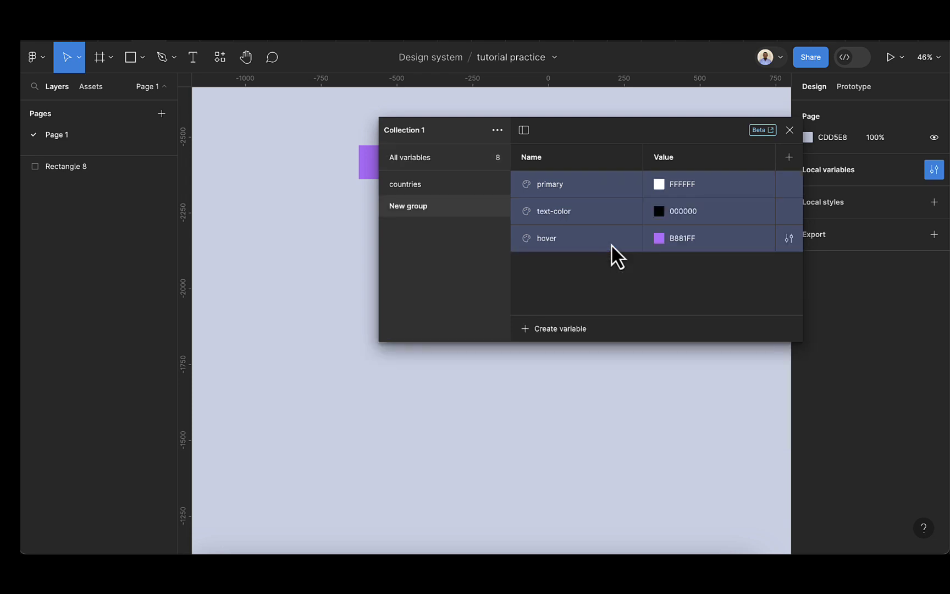
pyautogui.doubleClick(426, 207)
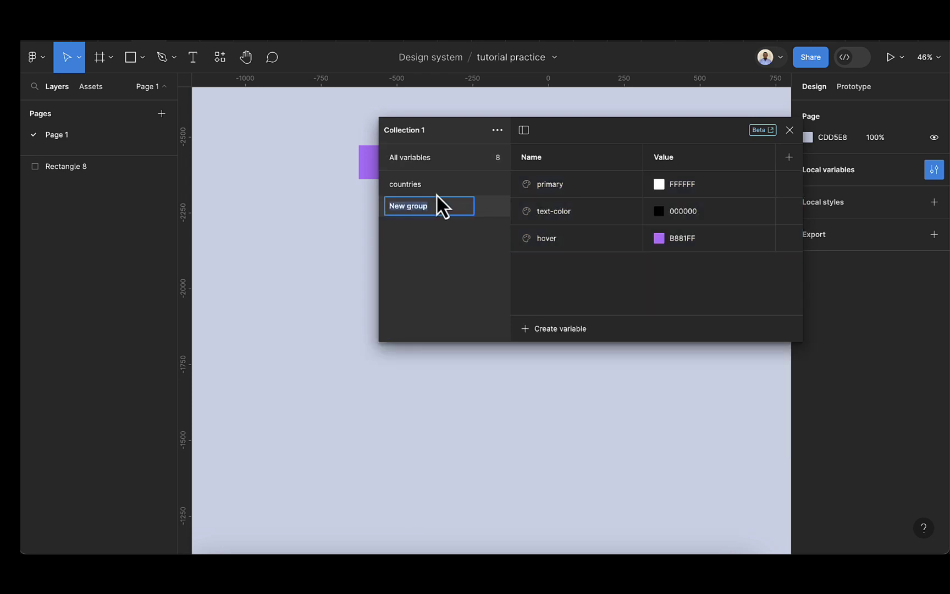
pyautogui.press('BackSpace')
pyautogui.write('colors')
pyautogui.press('Return')
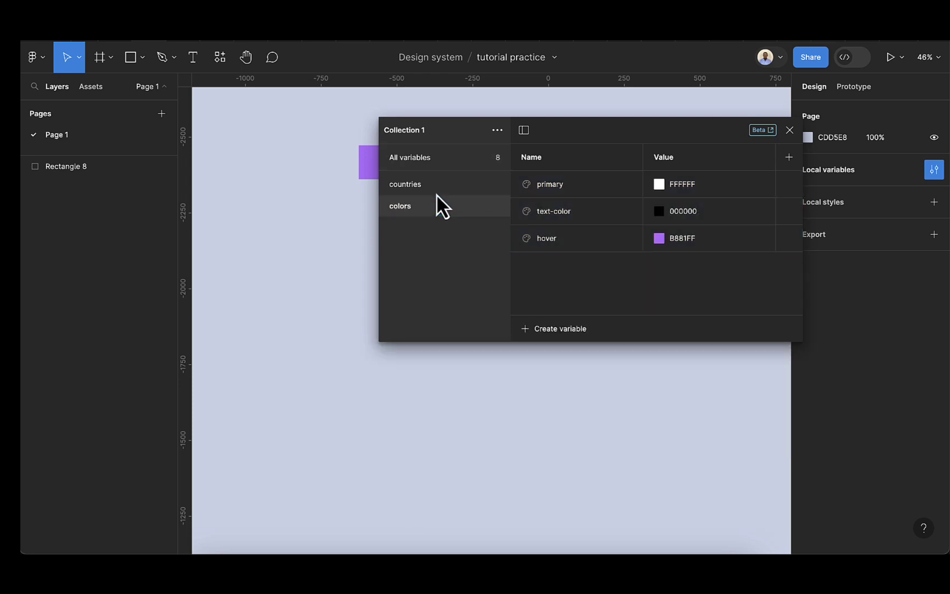
# Step: Put the option variable into a new group of its own and close the local variables window
pyautogui.click(448, 158)
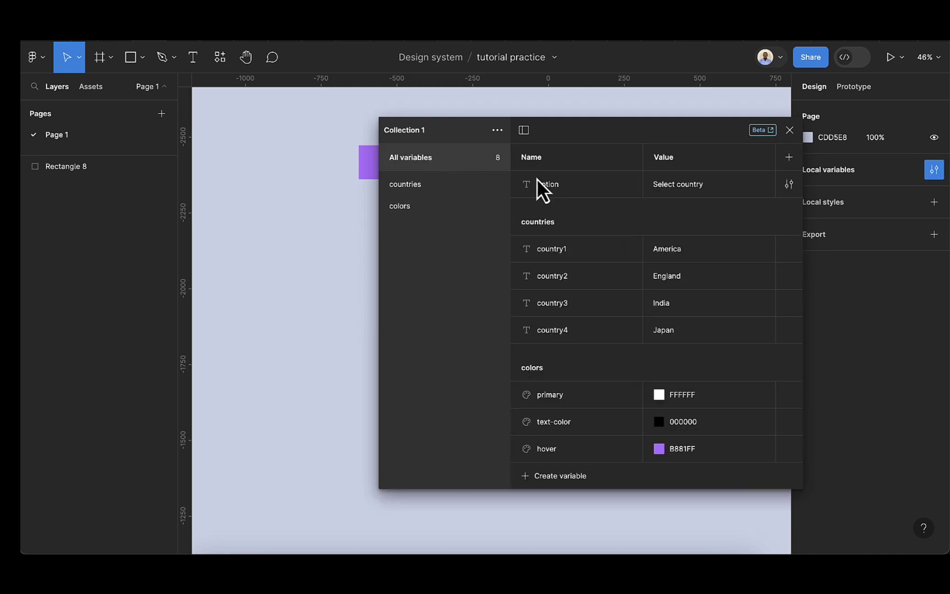
pyautogui.click(557, 186)
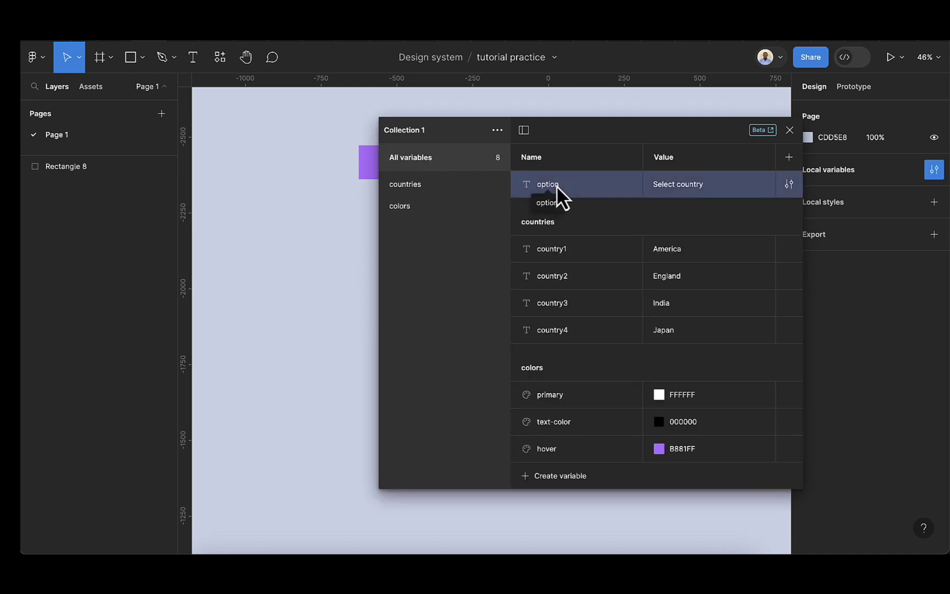
pyautogui.rightClick(557, 186)
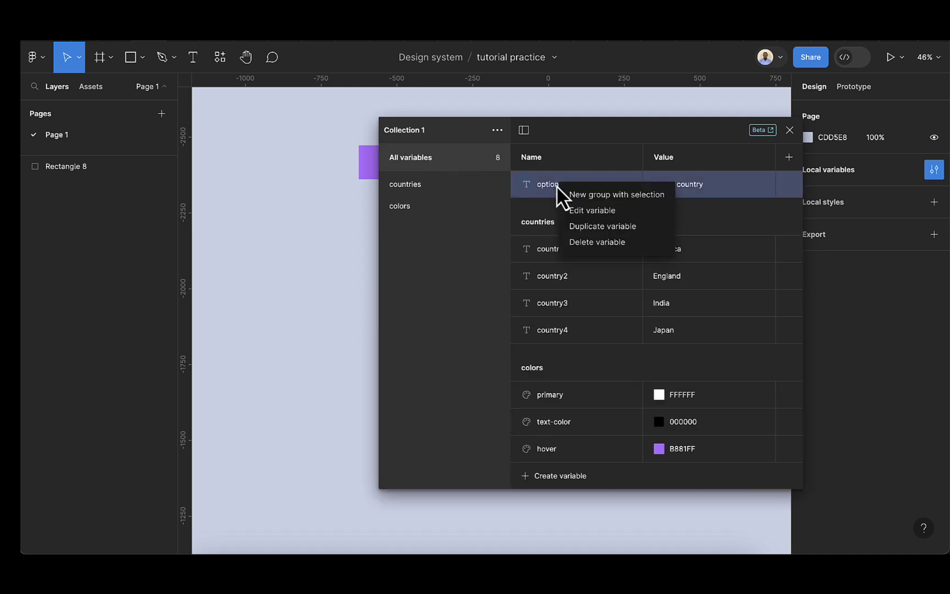
pyautogui.click(621, 195)
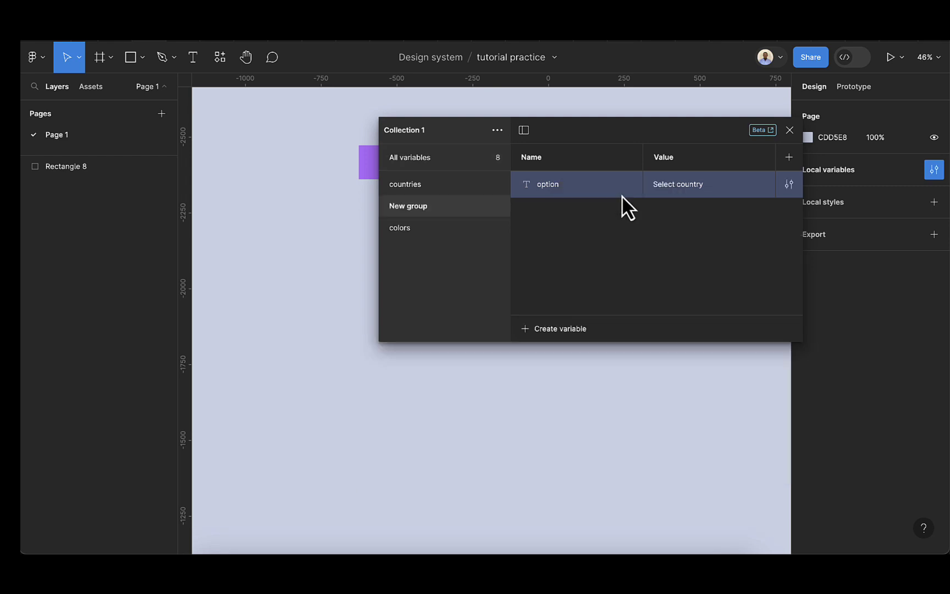
pyautogui.doubleClick(416, 207)
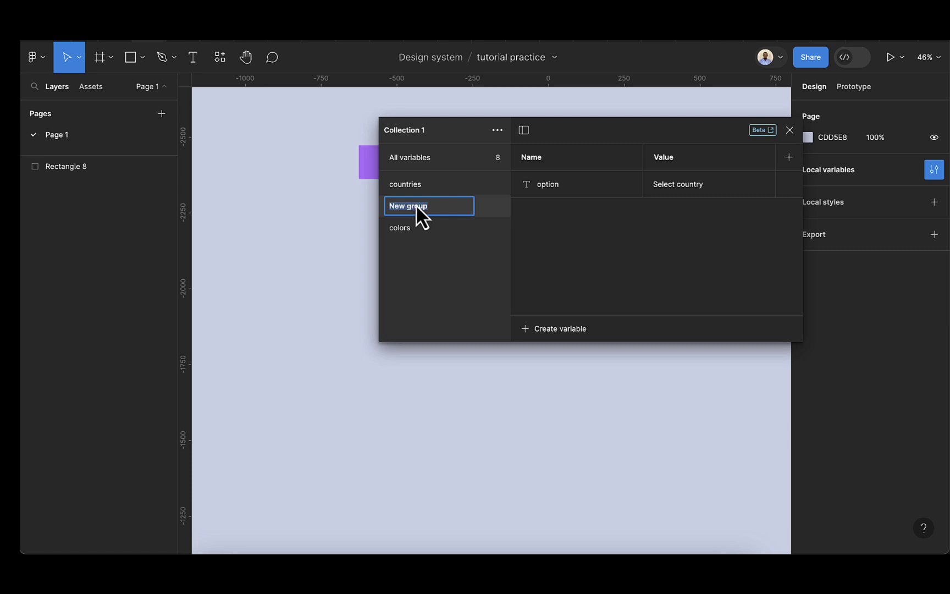
pyautogui.press('Return')
pyautogui.click(788, 131)
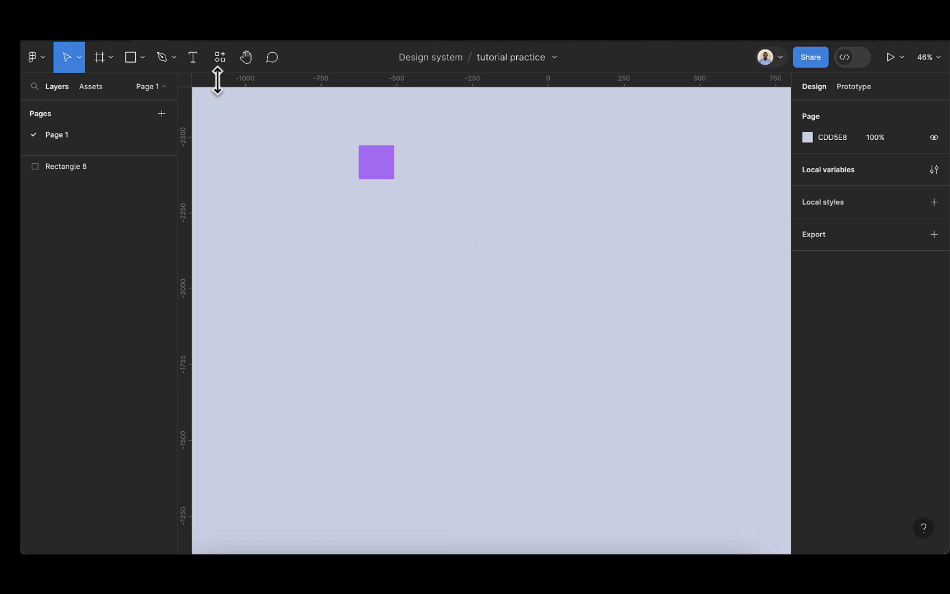
# Step: Add a text layer reading "Options" on the empty canvas below the purple square
pyautogui.click(193, 58)
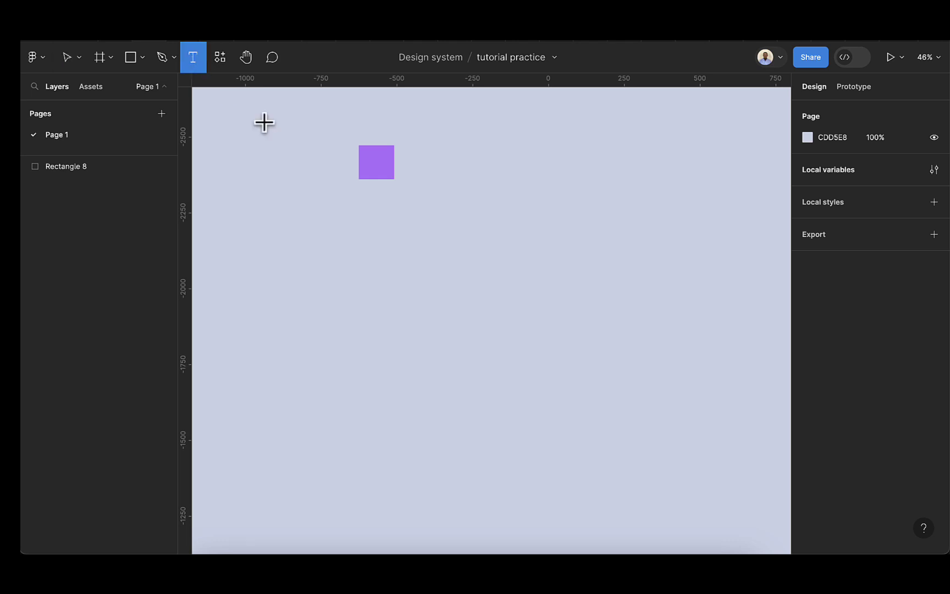
pyautogui.click(382, 248)
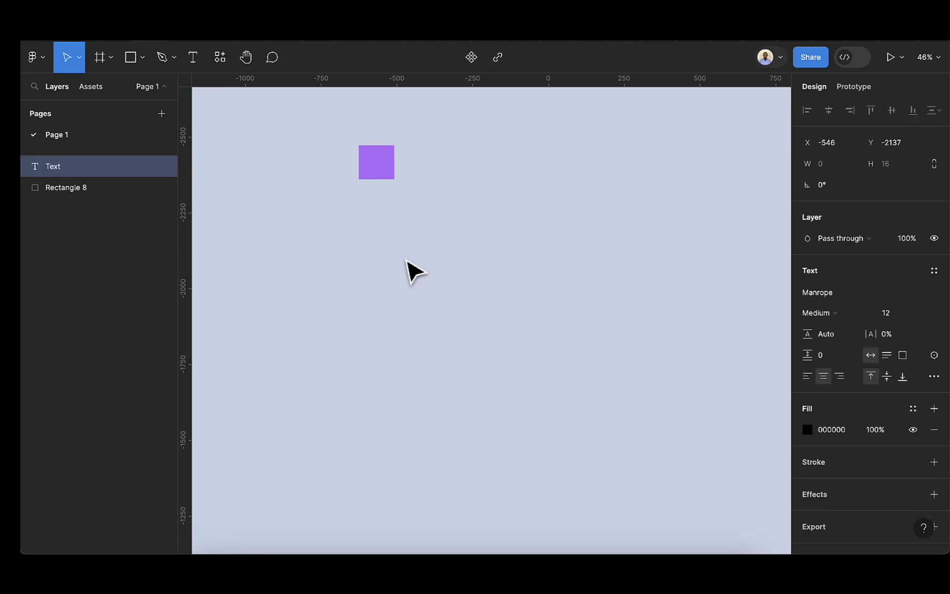
pyautogui.write('Options')
pyautogui.scroll(10, 435, 265)
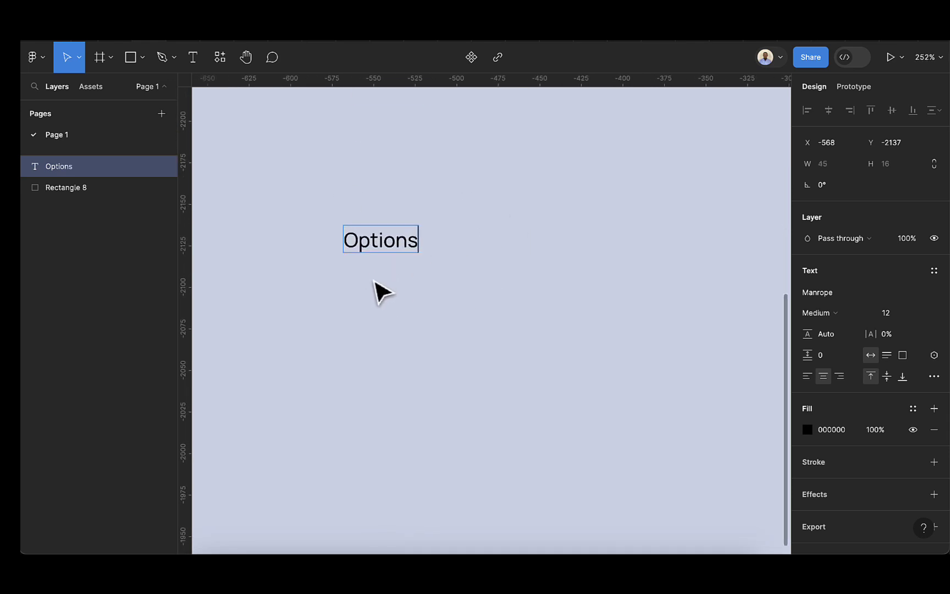
pyautogui.press('Escape')
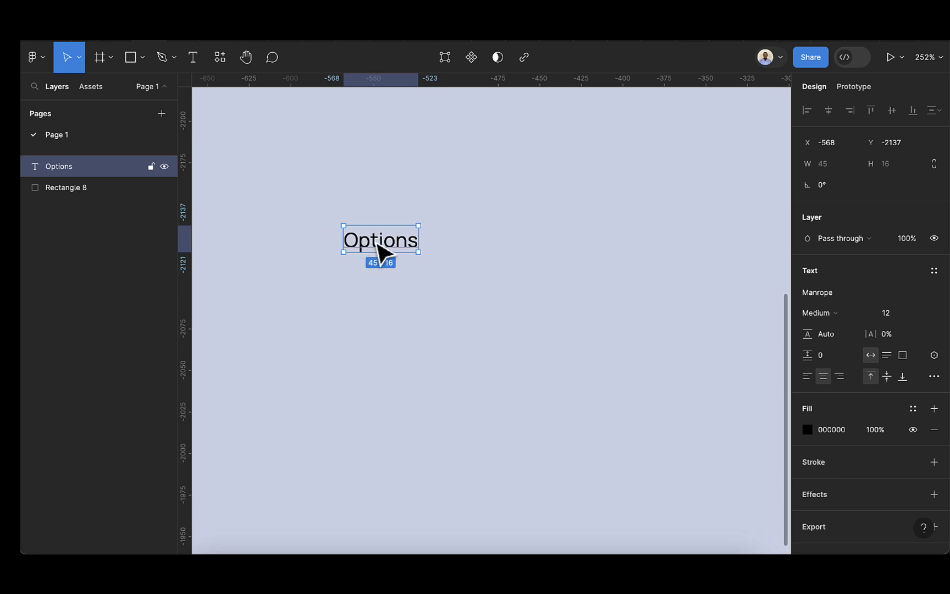
# Step: Wrap the Options text in an auto layout frame and set the frame's width to 180
pyautogui.hotkey('shift', 'a')
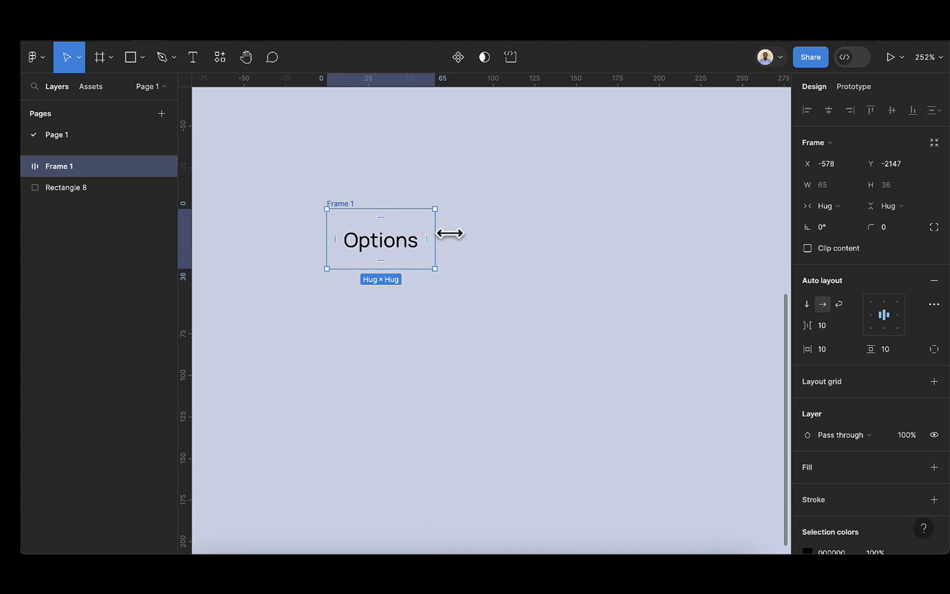
pyautogui.moveTo(449, 233); pyautogui.dragTo(629, 241)
pyautogui.click(839, 188)
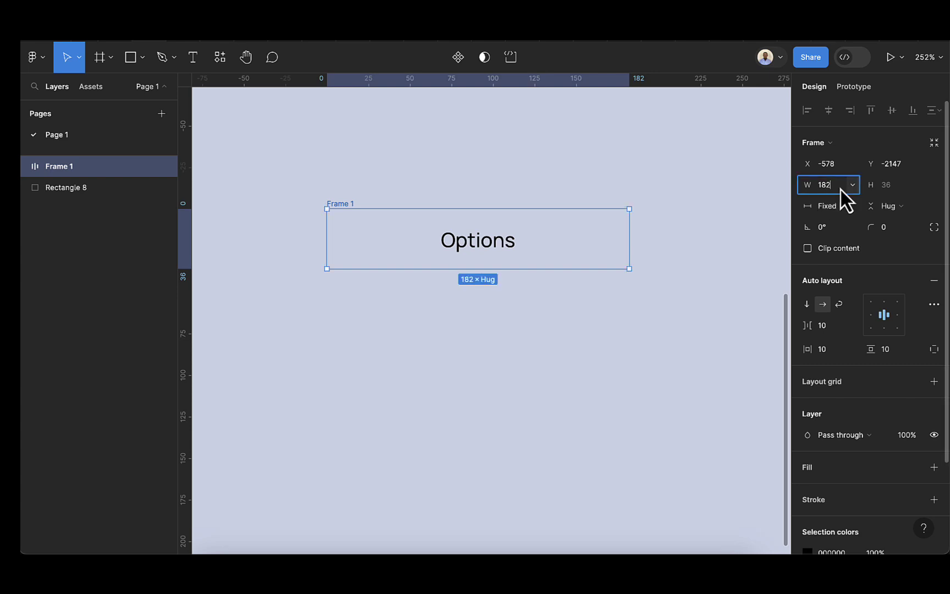
pyautogui.write('180')
pyautogui.press('Return')
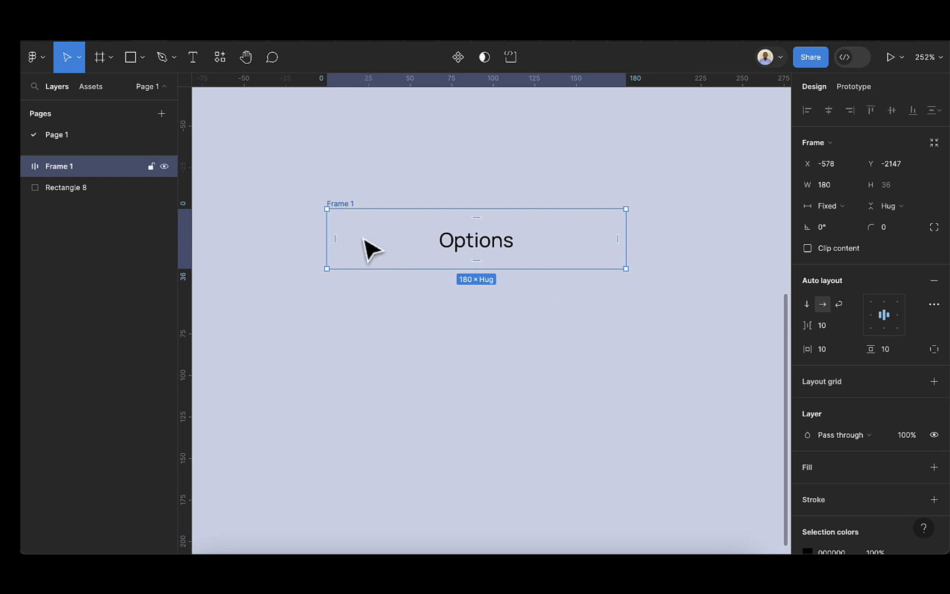
# Step: Align the auto layout frame's content to the middle left and fill the frame with the primary color variable
pyautogui.click(871, 318)
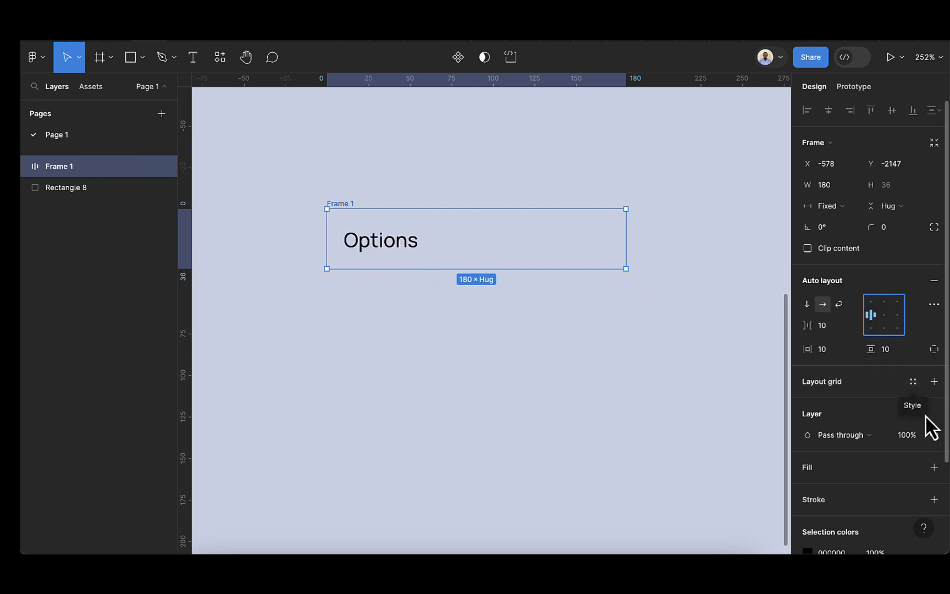
pyautogui.scroll(-1, 934, 437)
pyautogui.scroll(-2, 936, 441)
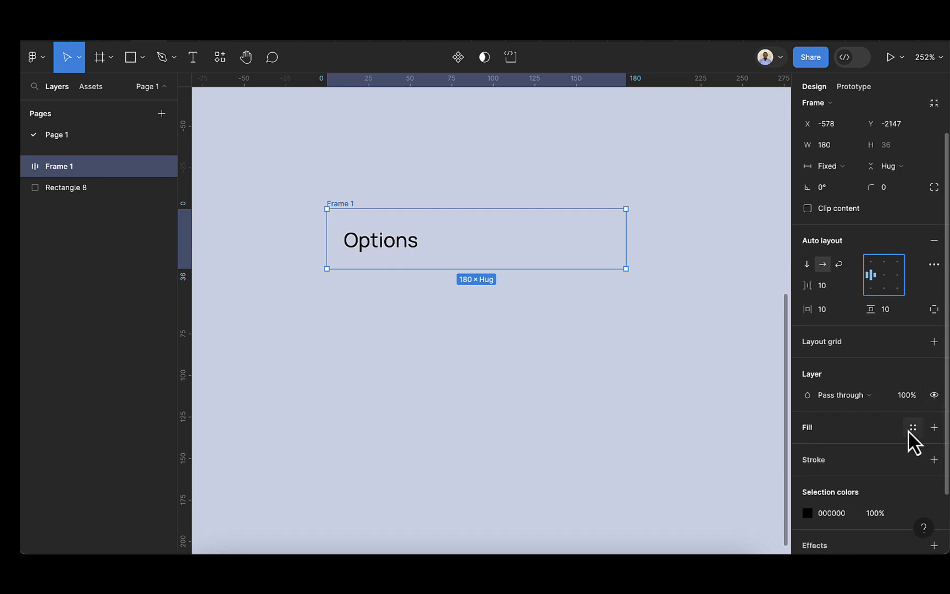
pyautogui.click(912, 428)
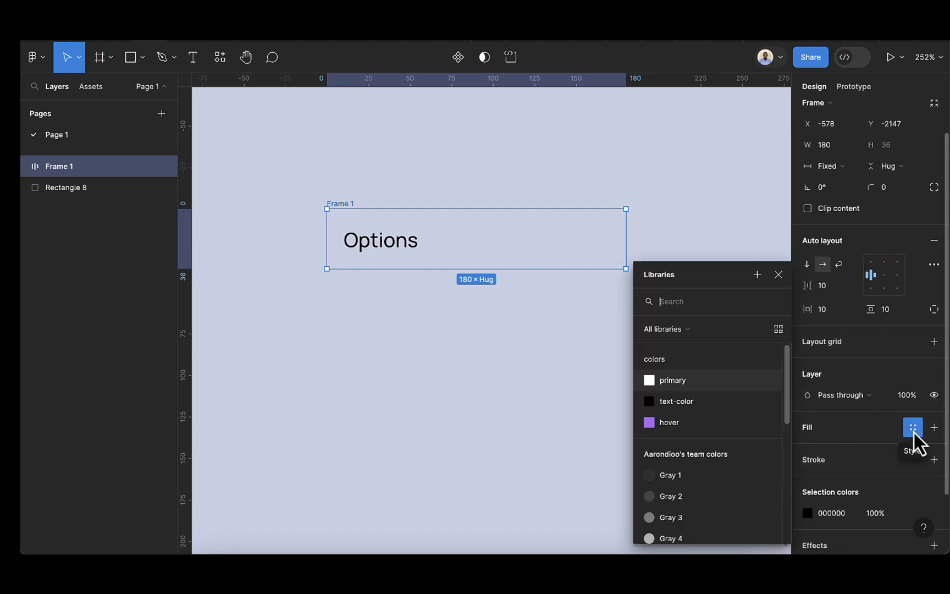
pyautogui.click(671, 380)
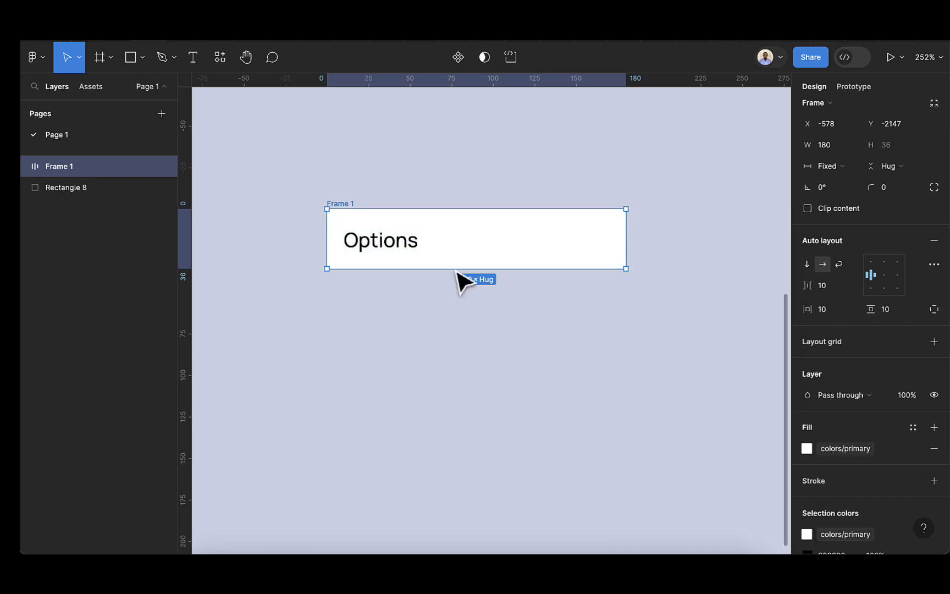
# Step: Apply the text-color variable to the fill of the Options text
pyautogui.click(381, 254)
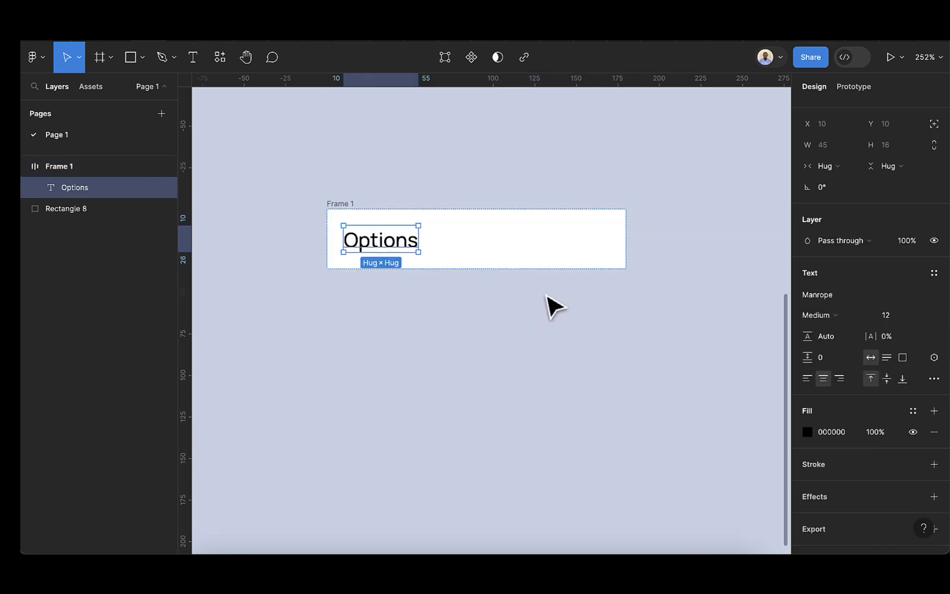
pyautogui.click(912, 412)
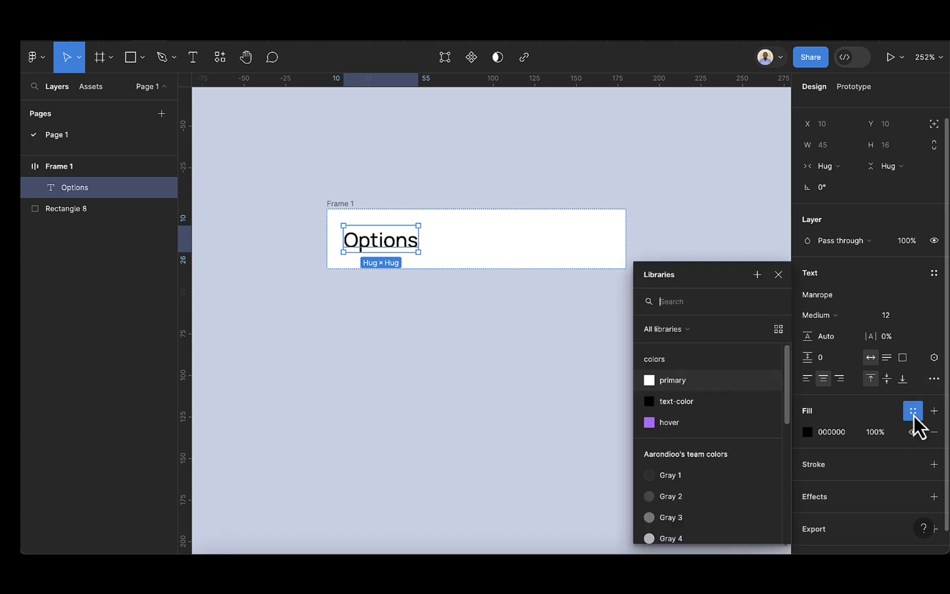
pyautogui.click(680, 407)
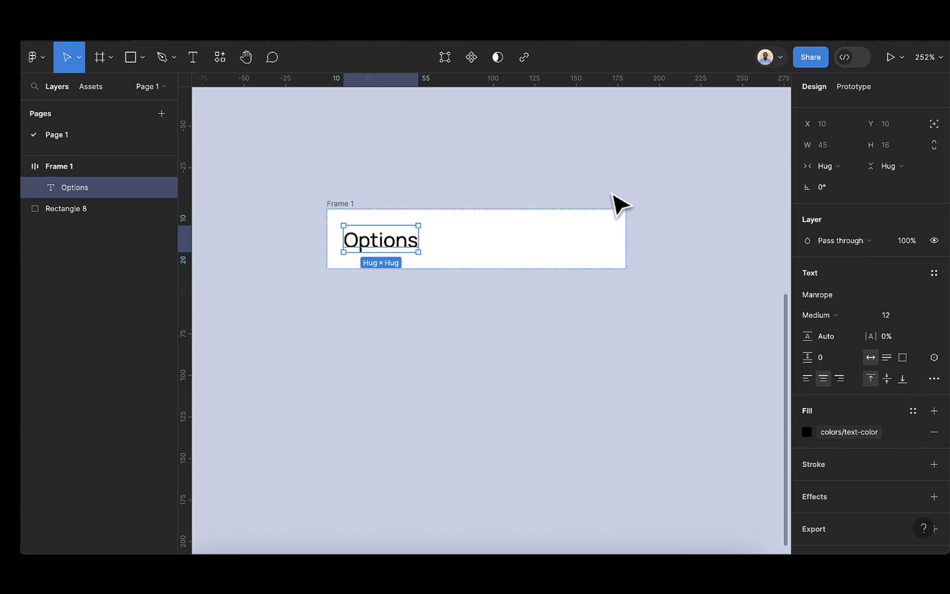
# Step: Set the corner radius of the auto layout frame around the Options text to 4
pyautogui.click(335, 206)
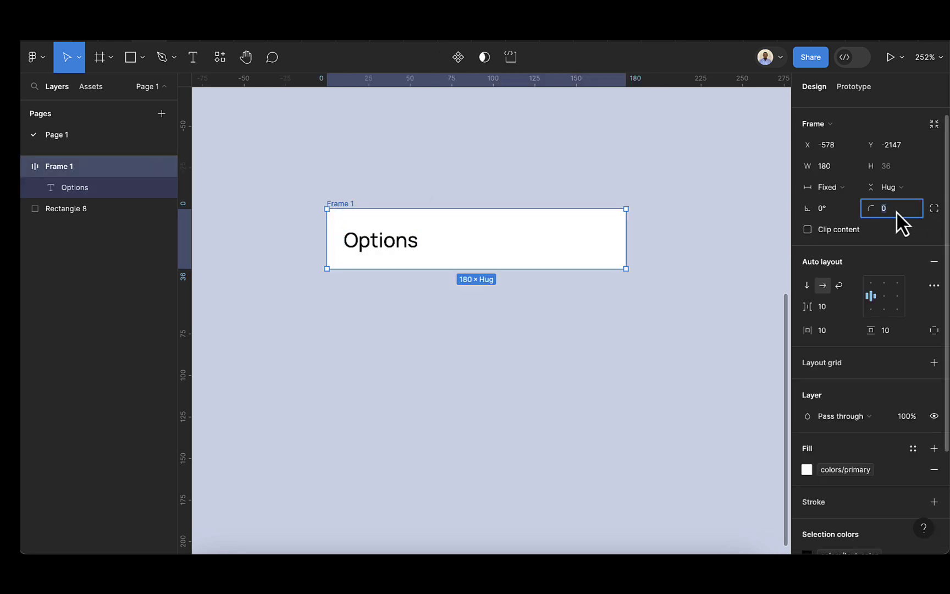
pyautogui.write('4')
pyautogui.press('Return')
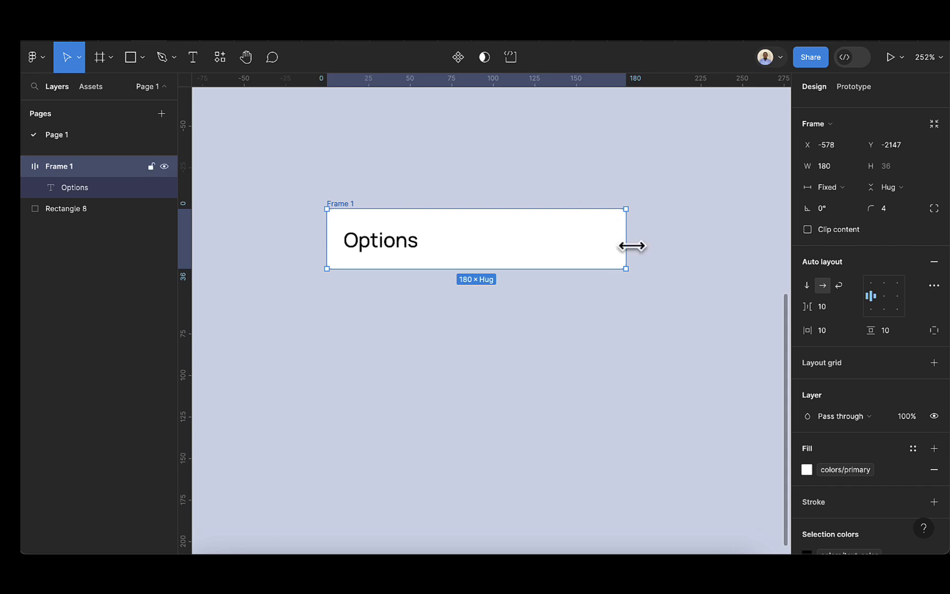
# Step: Turn the Options frame into a component and add a second variant to it
pyautogui.scroll(-2, 632, 246)
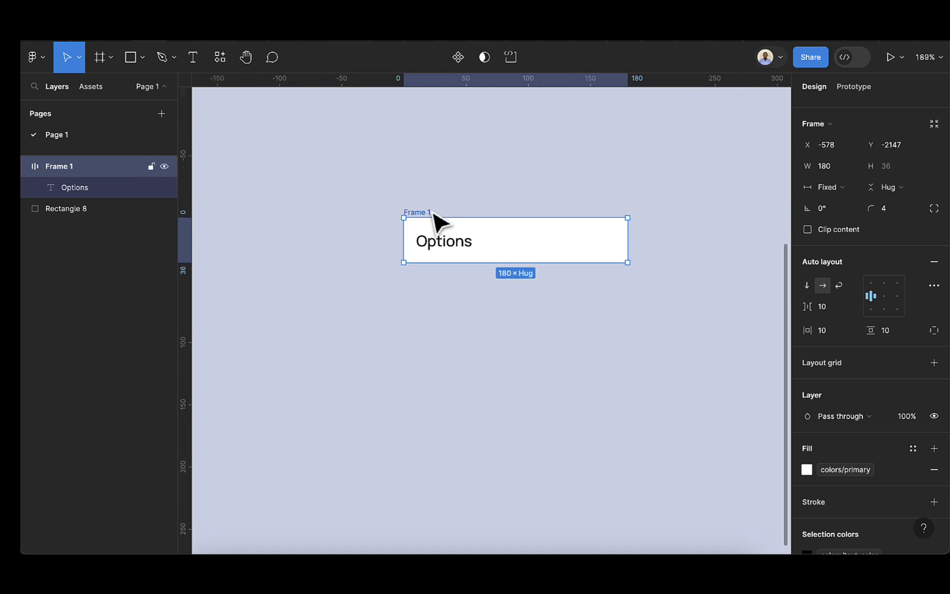
pyautogui.click(455, 63)
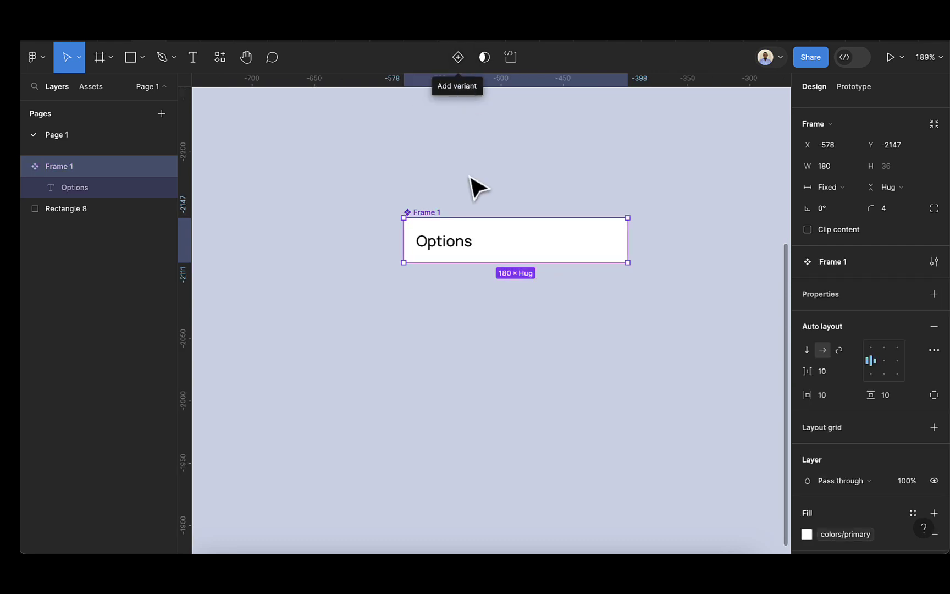
pyautogui.click(457, 58)
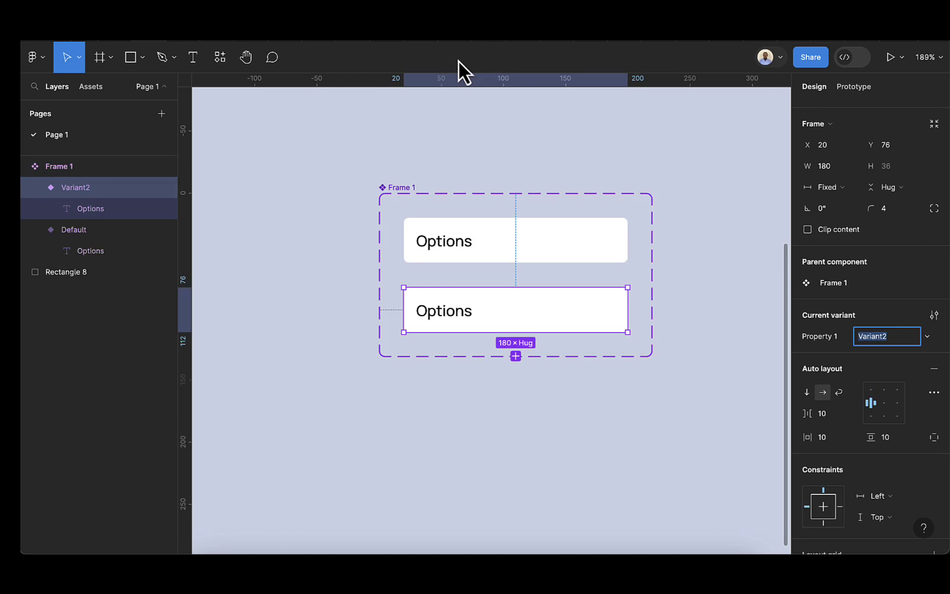
# Step: Name the second variant's Property 1 value Hover
pyautogui.hscroll(5, 605, 324)
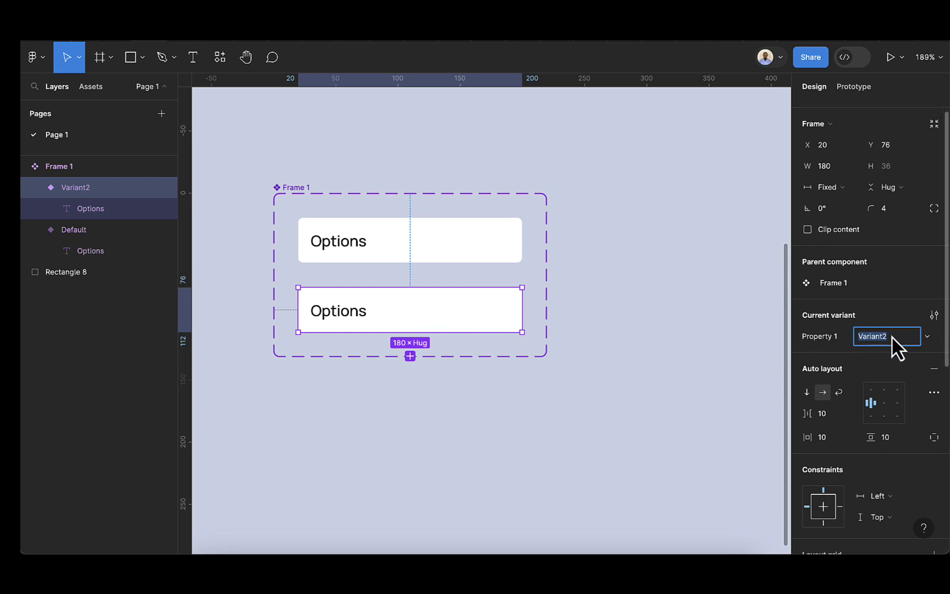
pyautogui.press('BackSpace')
pyautogui.write('Hover')
pyautogui.press('Return')
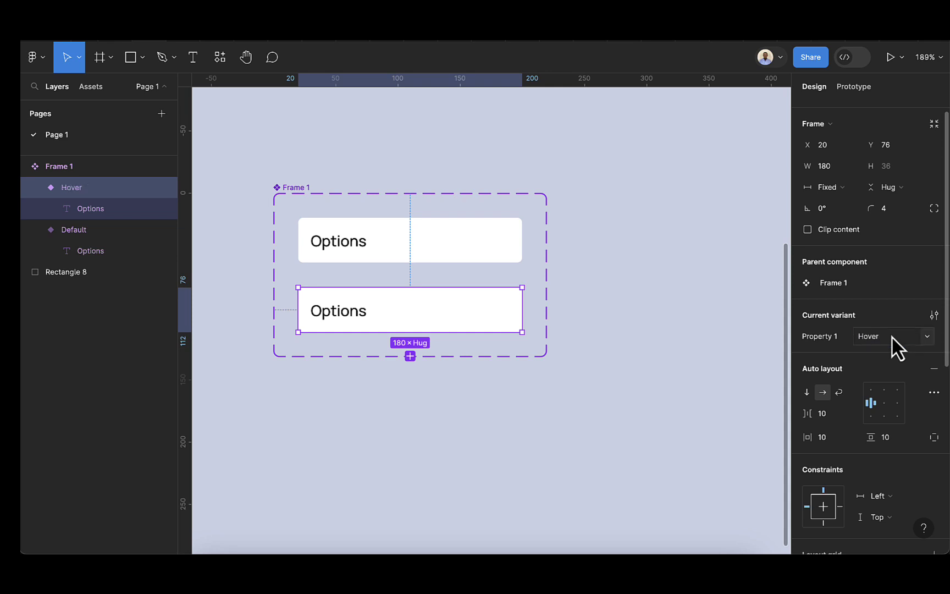
# Step: Change the Hover variant's fill to the hover color variable and deselect it
pyautogui.click(429, 290)
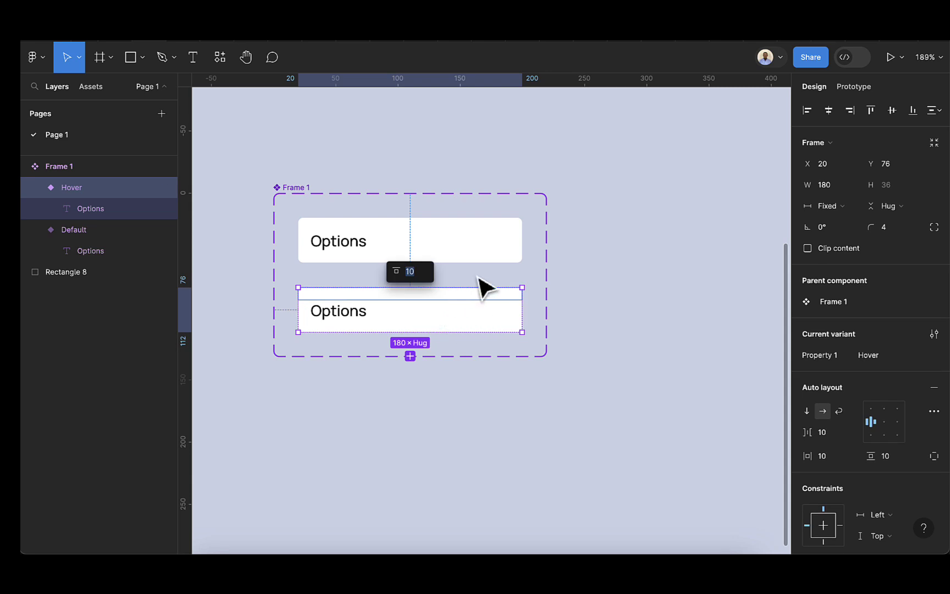
pyautogui.click(596, 283)
pyautogui.click(460, 318)
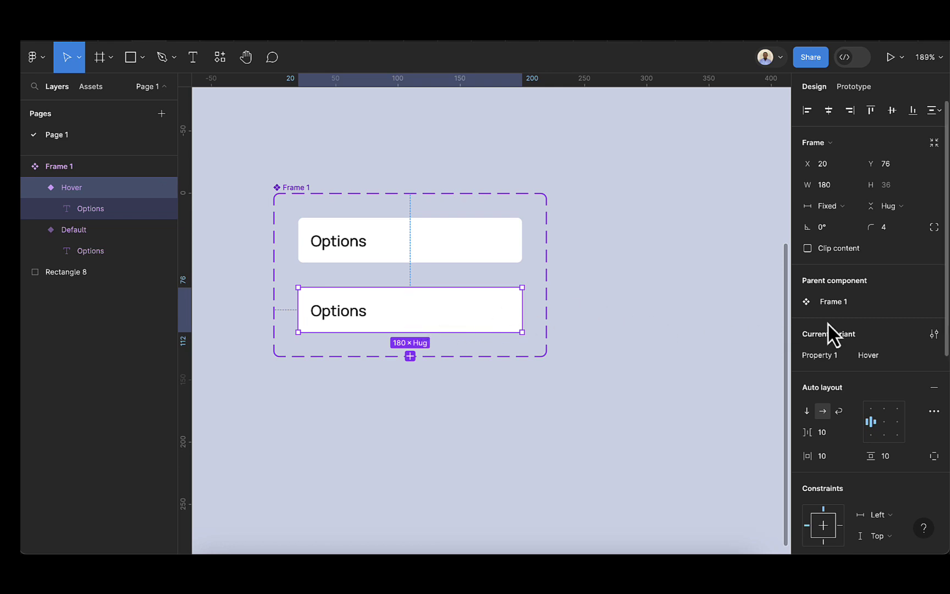
pyautogui.scroll(-5, 888, 331)
pyautogui.scroll(-5, 887, 331)
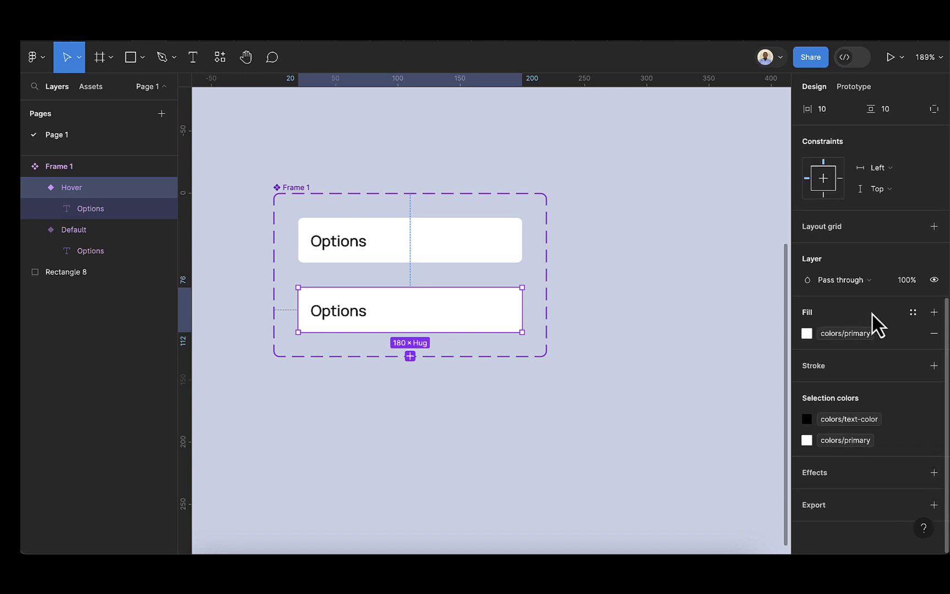
pyautogui.click(912, 312)
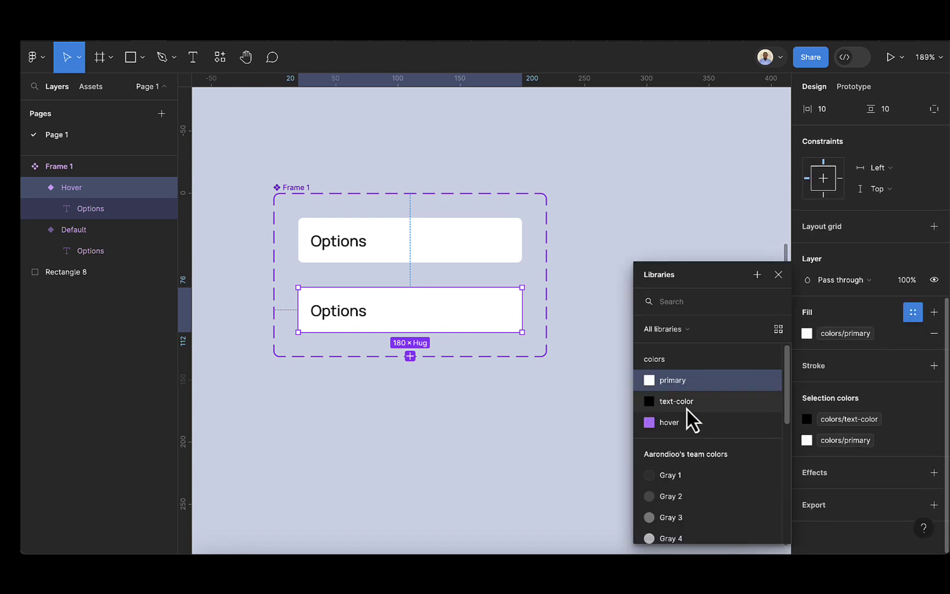
pyautogui.click(666, 424)
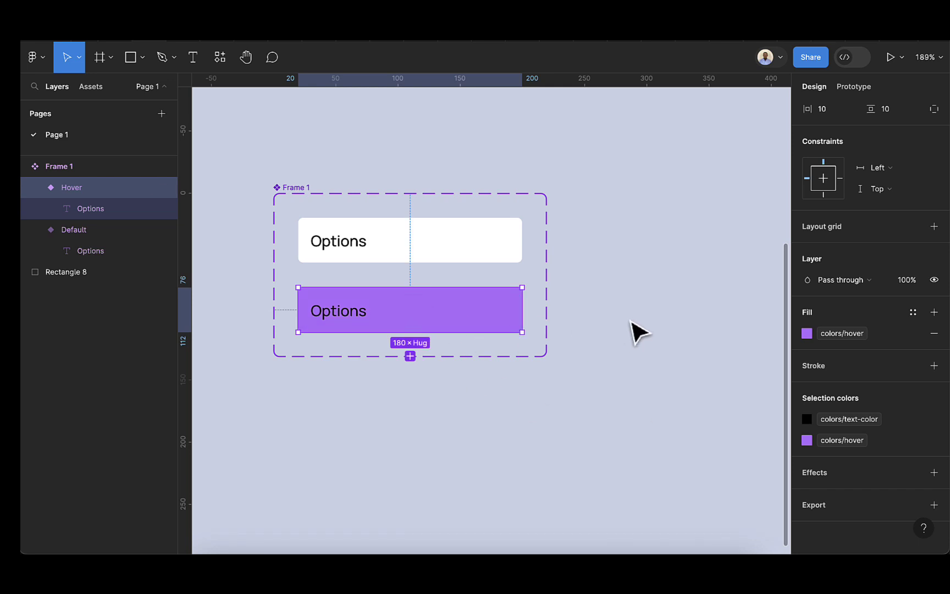
pyautogui.click(640, 334)
# Step: Place an instance of the Frame 1 local component on the empty canvas to the right of the component set
pyautogui.scroll(-3, 661, 336)
pyautogui.scroll(-1, 621, 316)
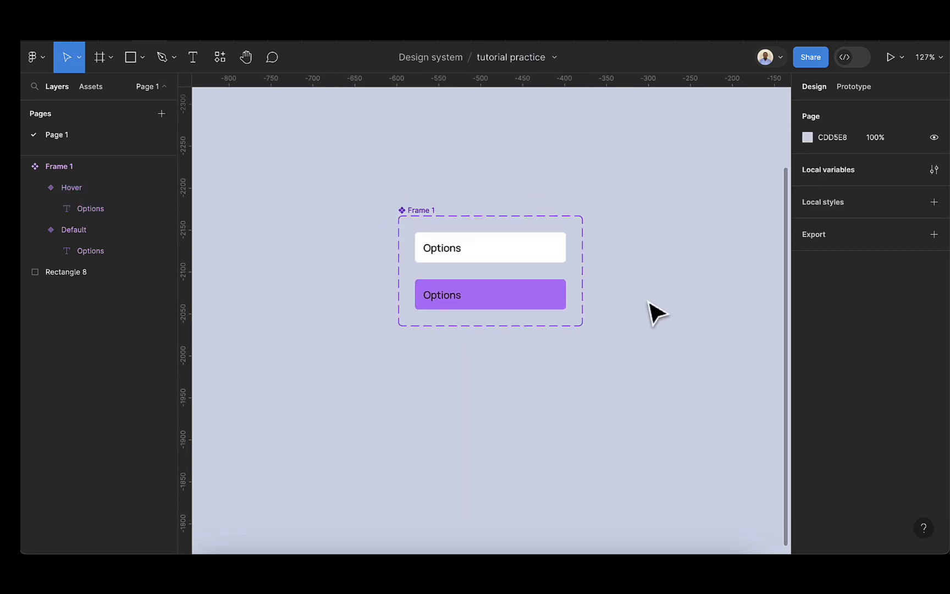
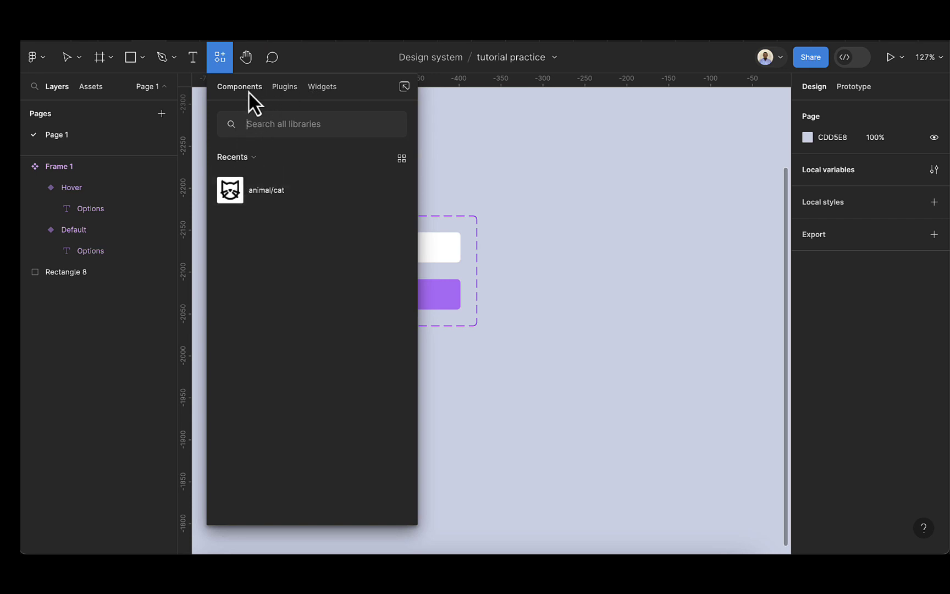
pyautogui.click(530, 165)
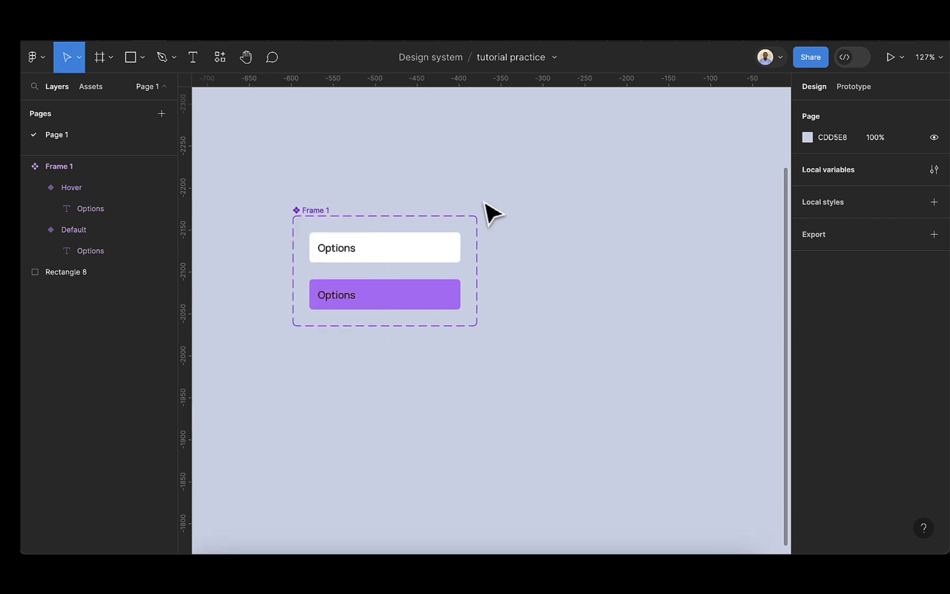
pyautogui.click(320, 212)
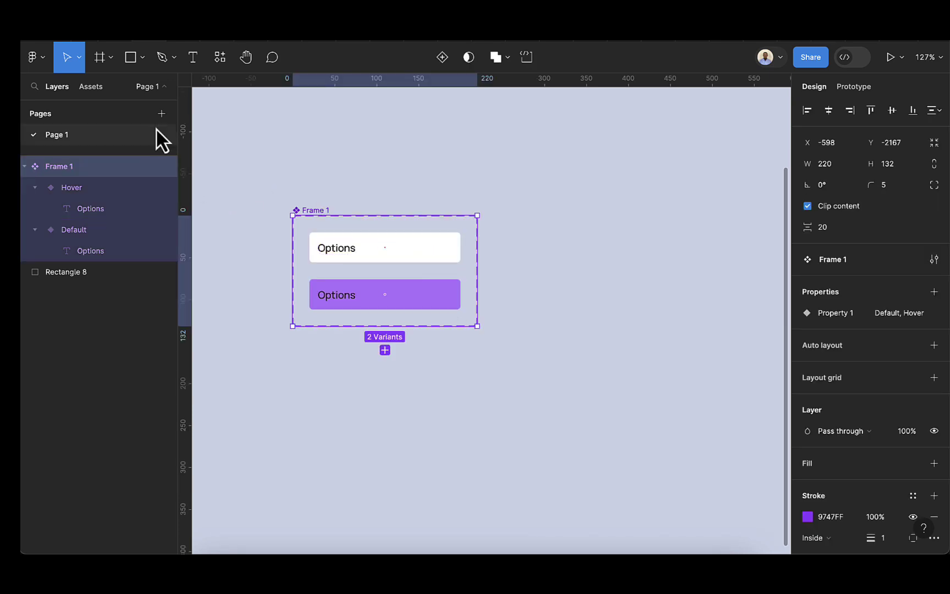
pyautogui.click(99, 89)
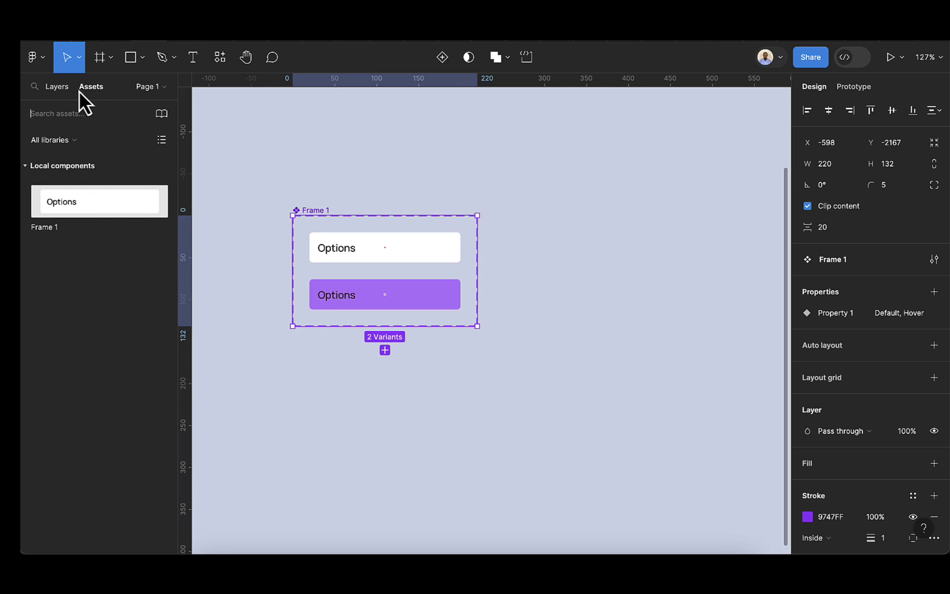
pyautogui.moveTo(74, 201); pyautogui.dragTo(589, 240)
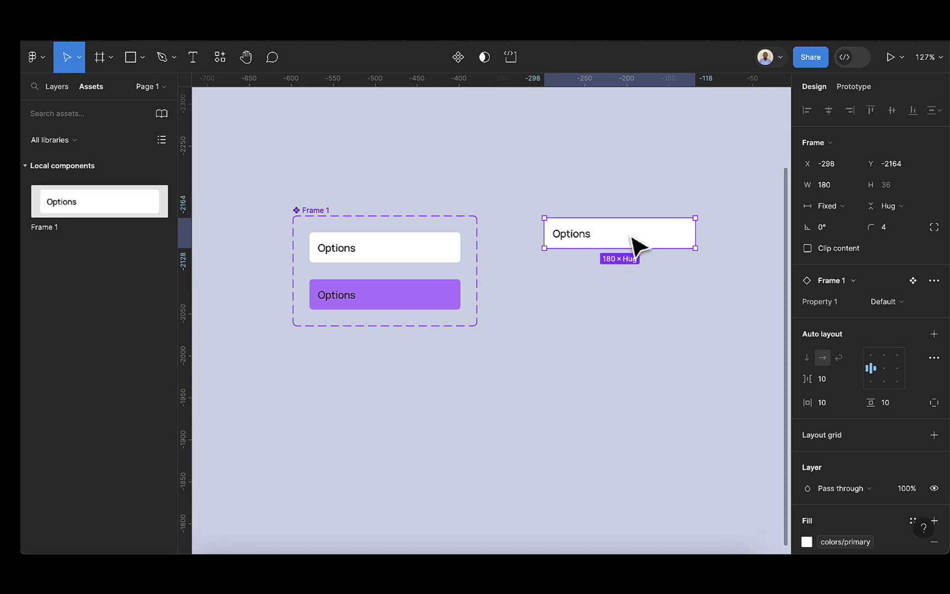
pyautogui.hscroll(3, 658, 241)
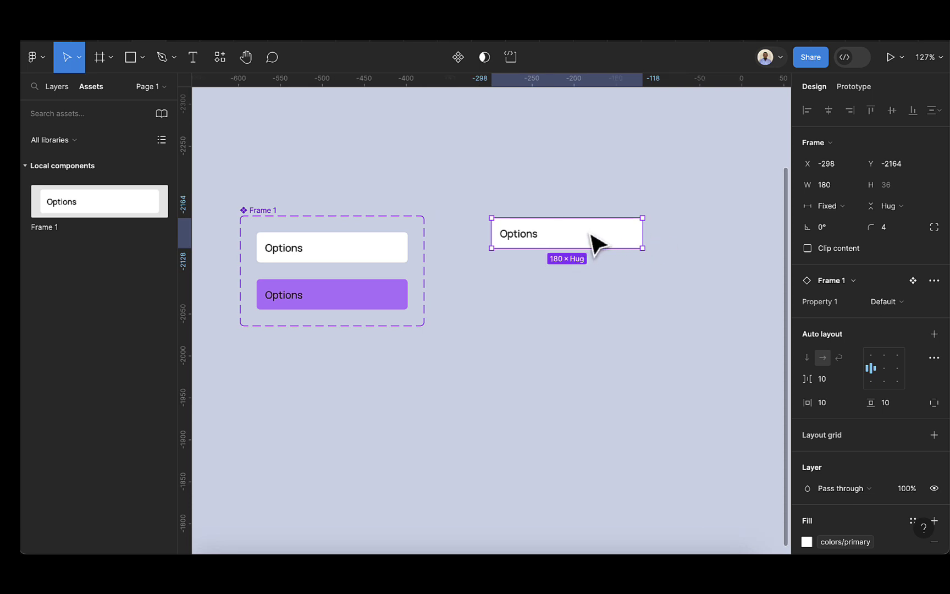
# Step: Duplicate the option instance three times, stacking the copies directly beneath it without gaps
pyautogui.hotkey('ctrl', 'd')
pyautogui.moveTo(589, 232); pyautogui.dragTo(600, 267)
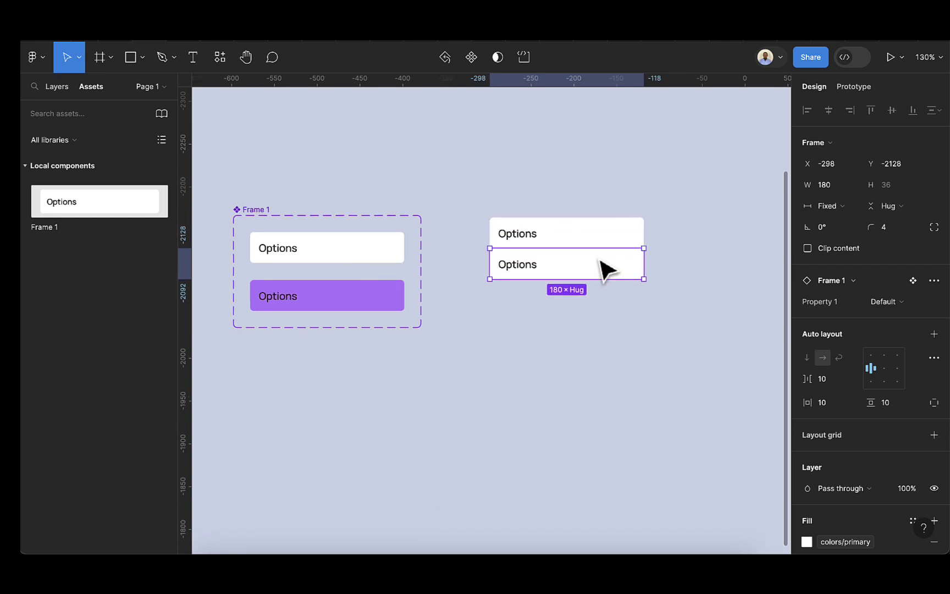
pyautogui.scroll(5, 601, 268)
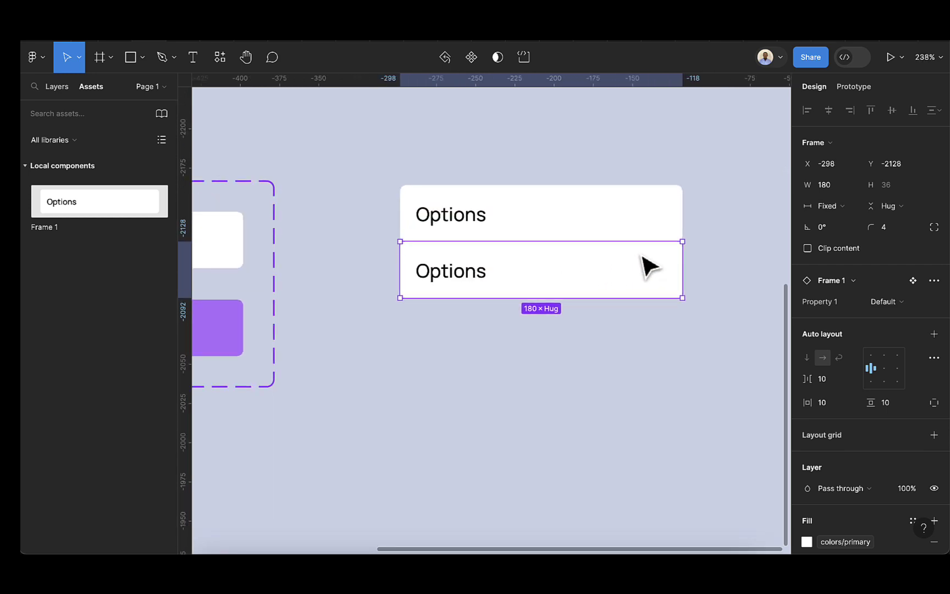
pyautogui.press('super+d')
pyautogui.press('super+d')
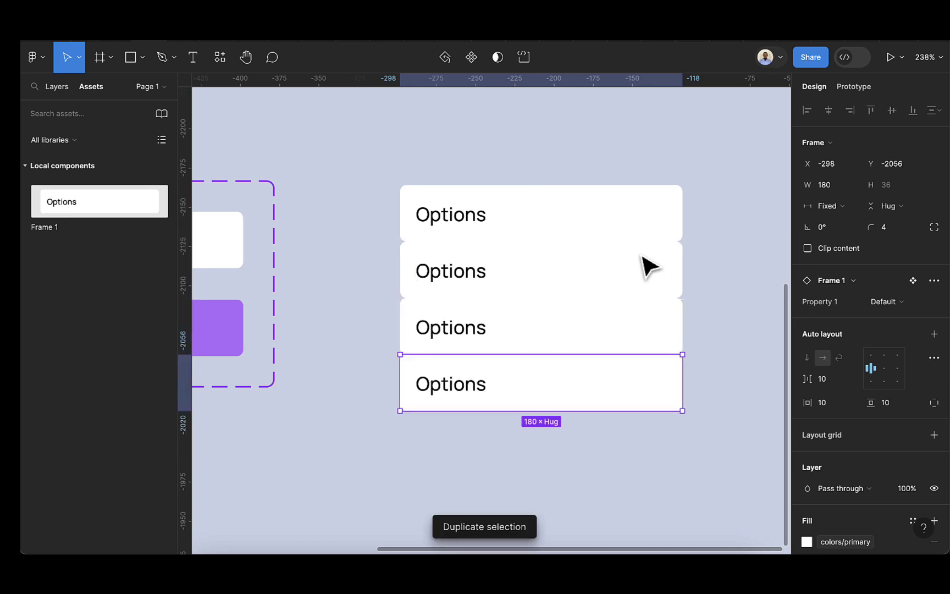
# Step: Select all four stacked option instances and wrap them in one auto layout frame
pyautogui.scroll(-2, 731, 334)
pyautogui.scroll(-3, 731, 335)
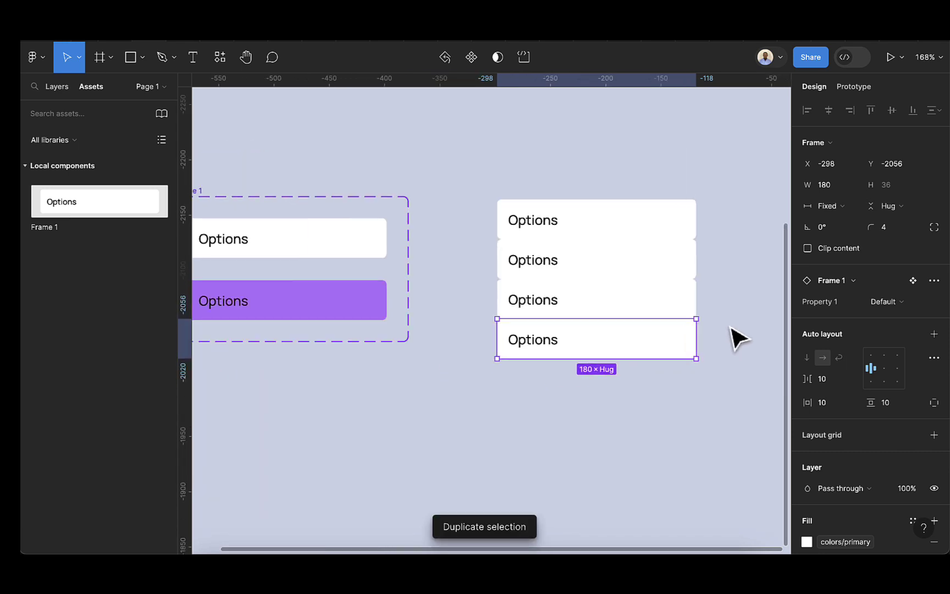
pyautogui.click(737, 335)
pyautogui.hscroll(2, 739, 334)
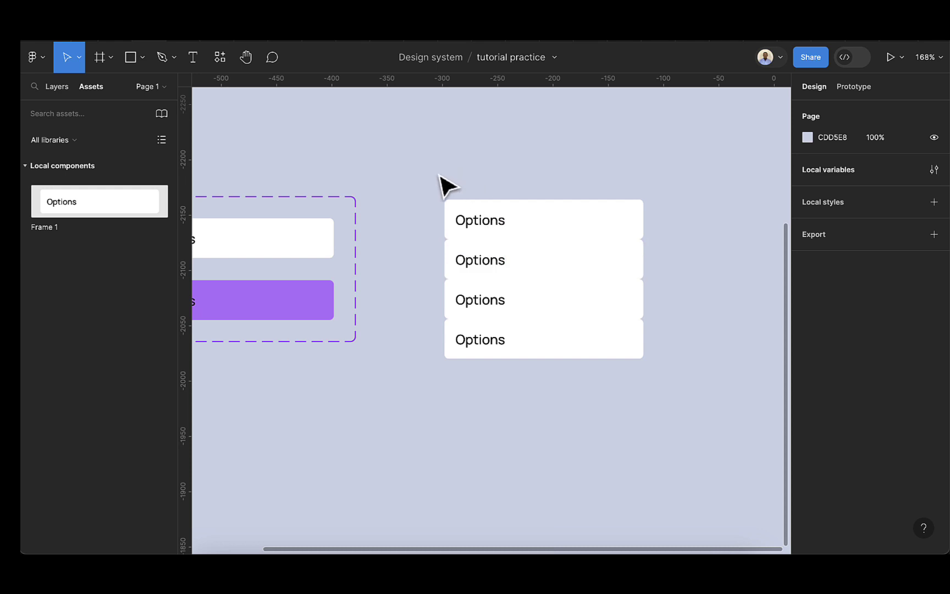
pyautogui.moveTo(438, 173); pyautogui.dragTo(663, 376)
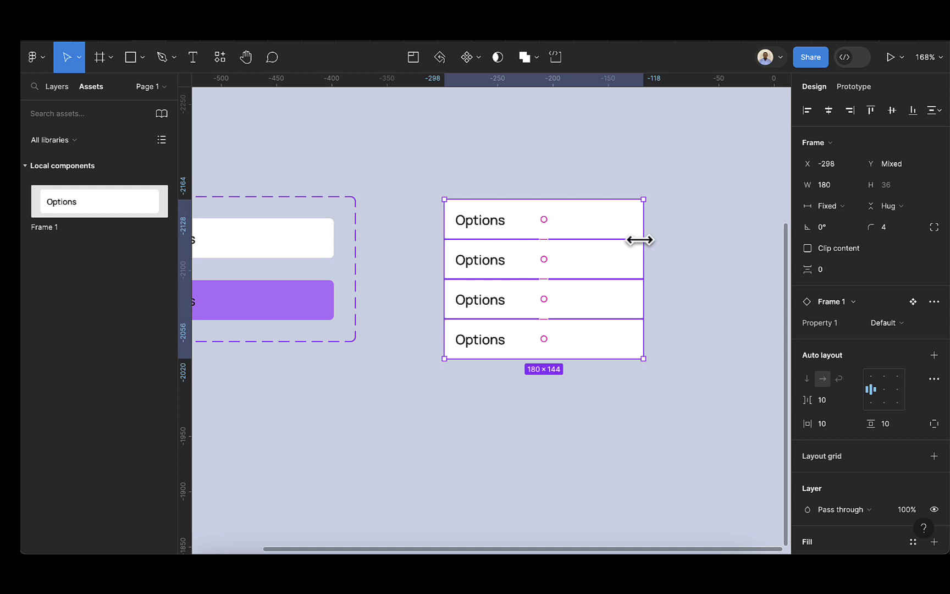
pyautogui.hotkey('shift', 'a')
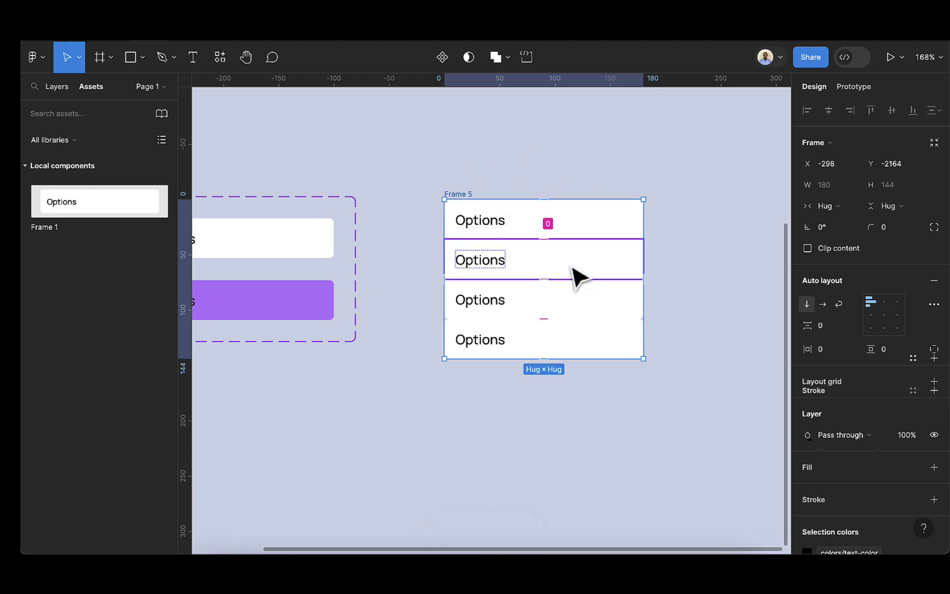
# Step: Fill the frame around the four options with the primary color variable
pyautogui.scroll(-4, 870, 444)
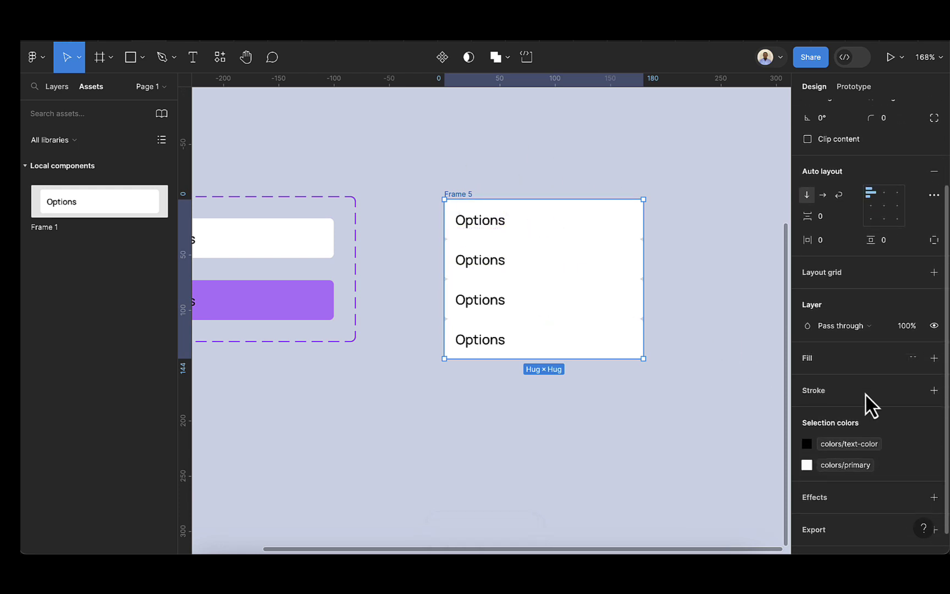
pyautogui.click(914, 360)
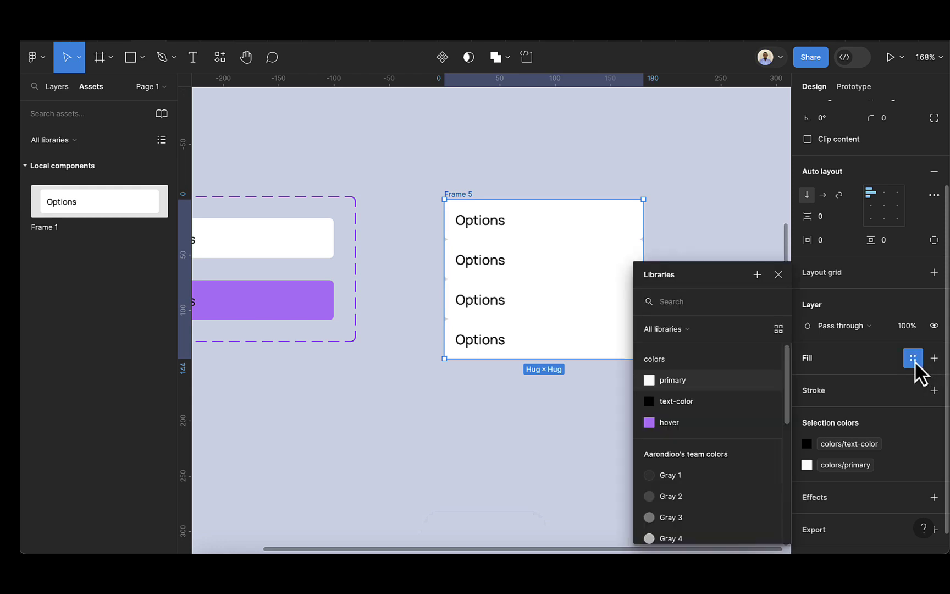
pyautogui.click(665, 380)
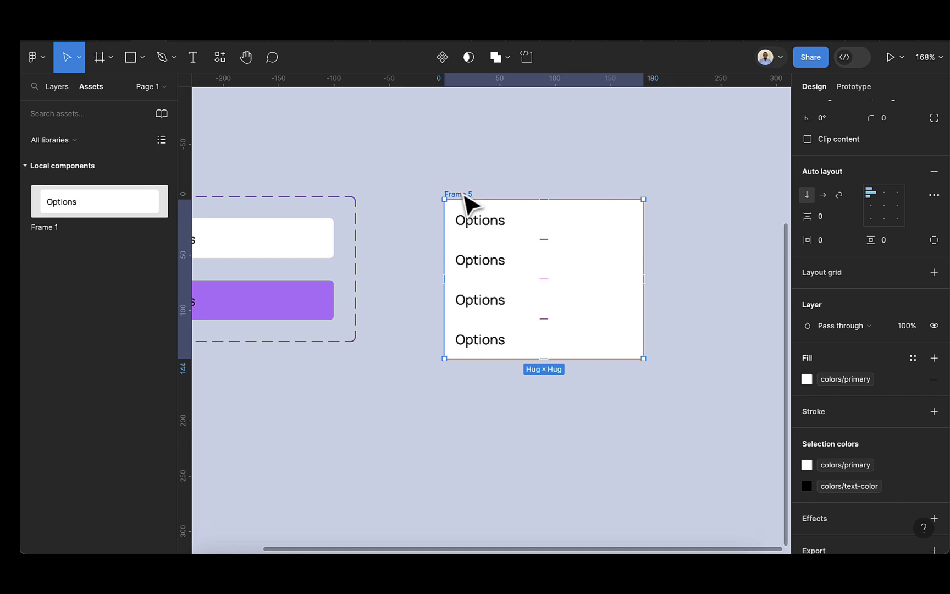
# Step: Set the corner radius of the frame holding the four options to 4
pyautogui.scroll(4, 857, 258)
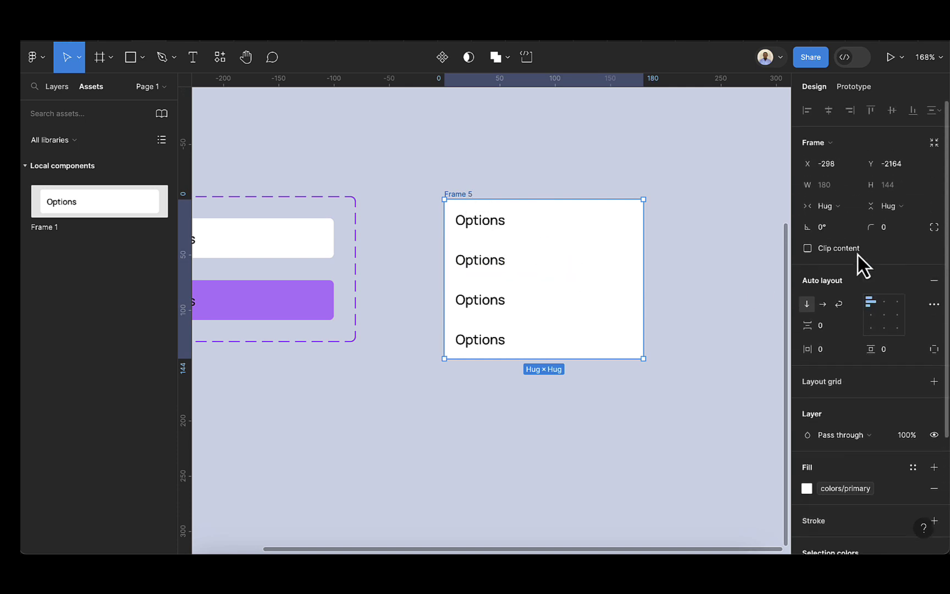
pyautogui.click(894, 230)
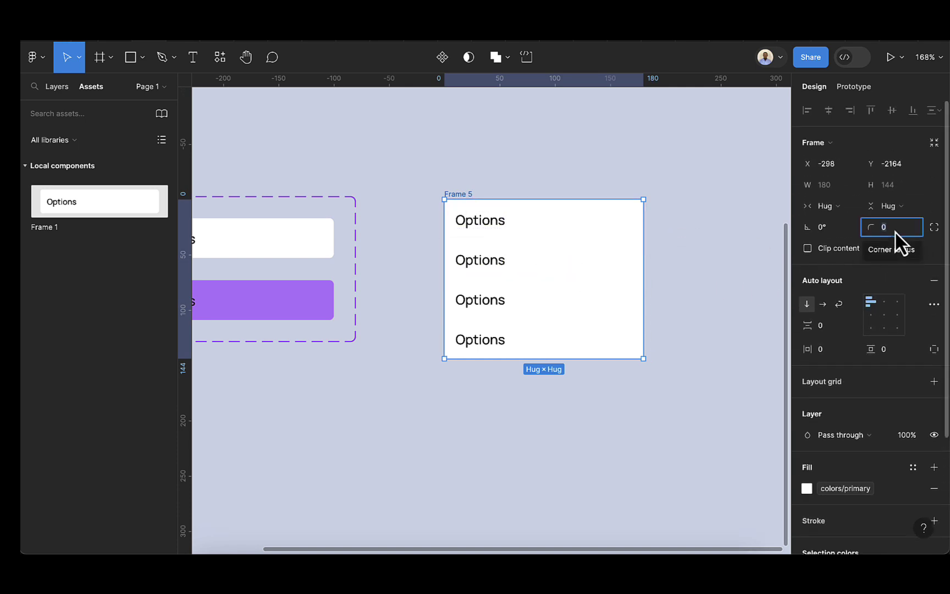
pyautogui.write('4')
pyautogui.press('Return')
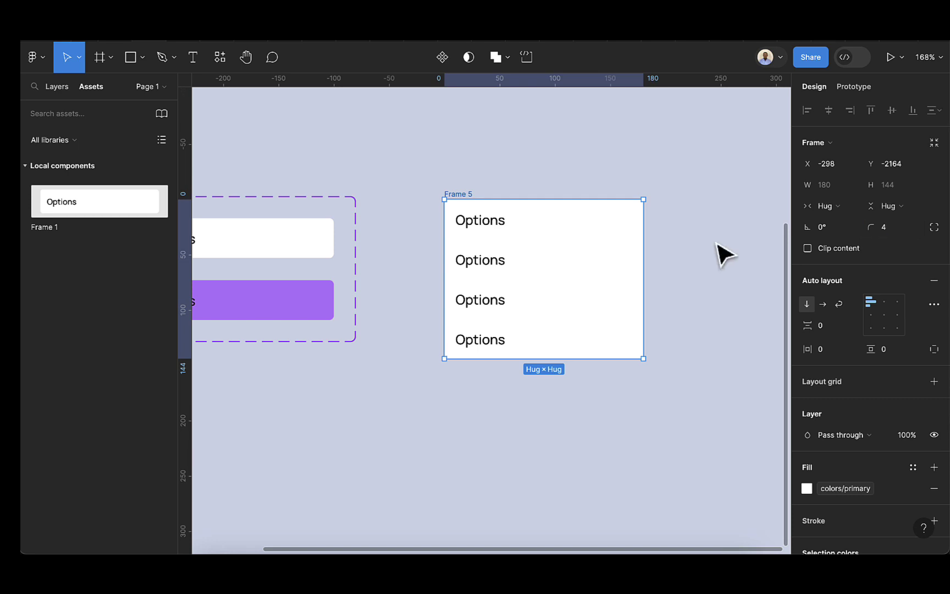
# Step: Bind the first option's text to the country1 string variable
pyautogui.click(529, 193)
pyautogui.scroll(-1, 598, 206)
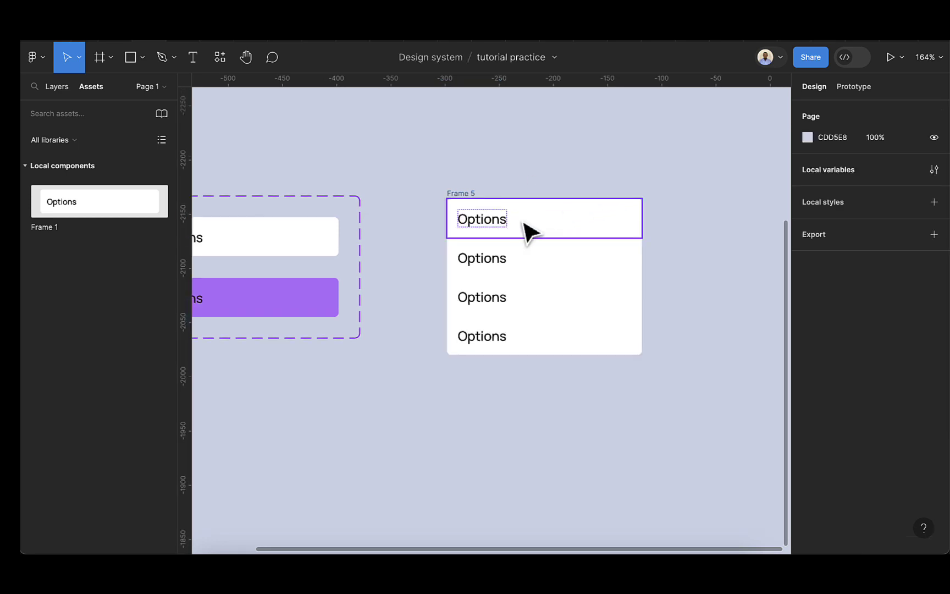
pyautogui.click(520, 225)
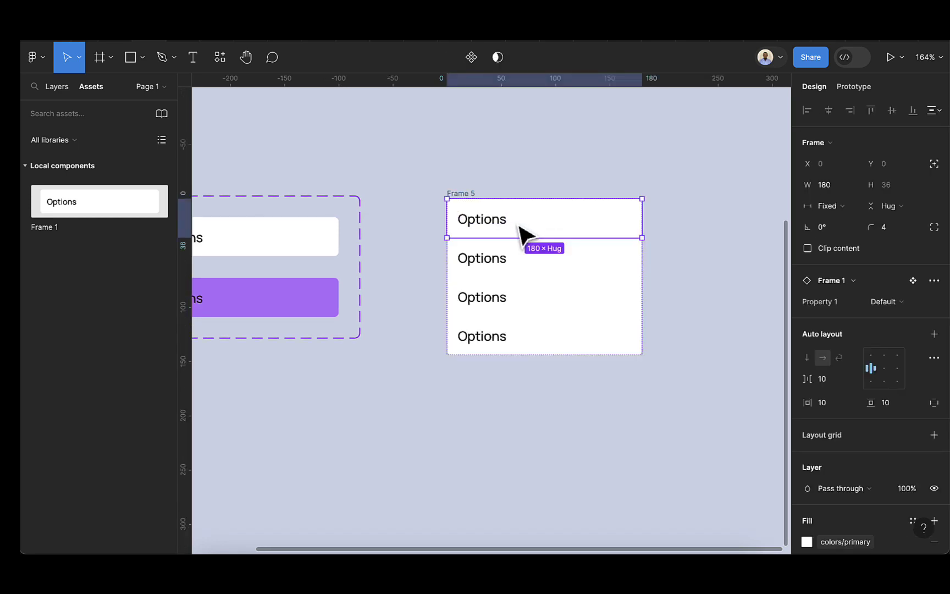
pyautogui.hscroll(4, 522, 236)
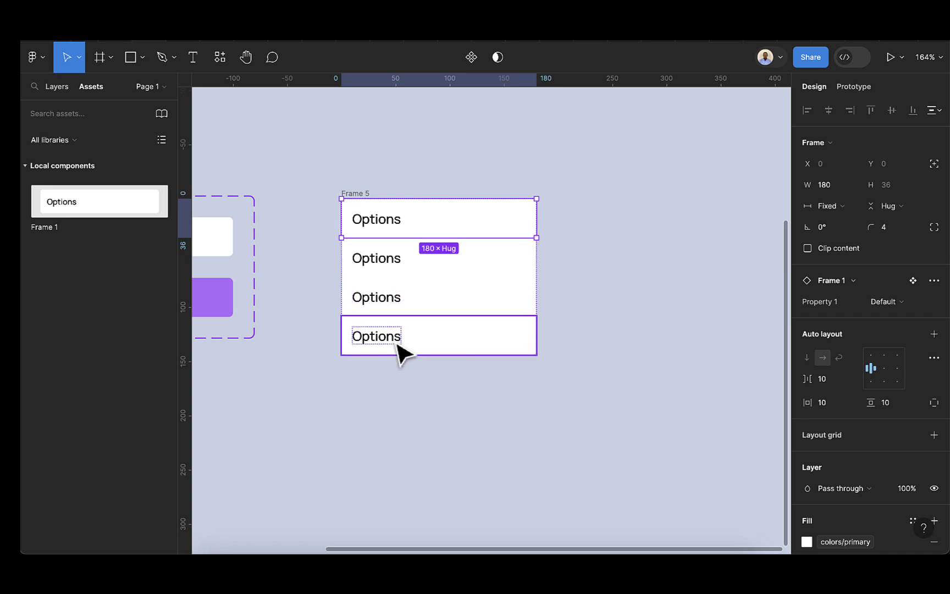
pyautogui.doubleClick(380, 231)
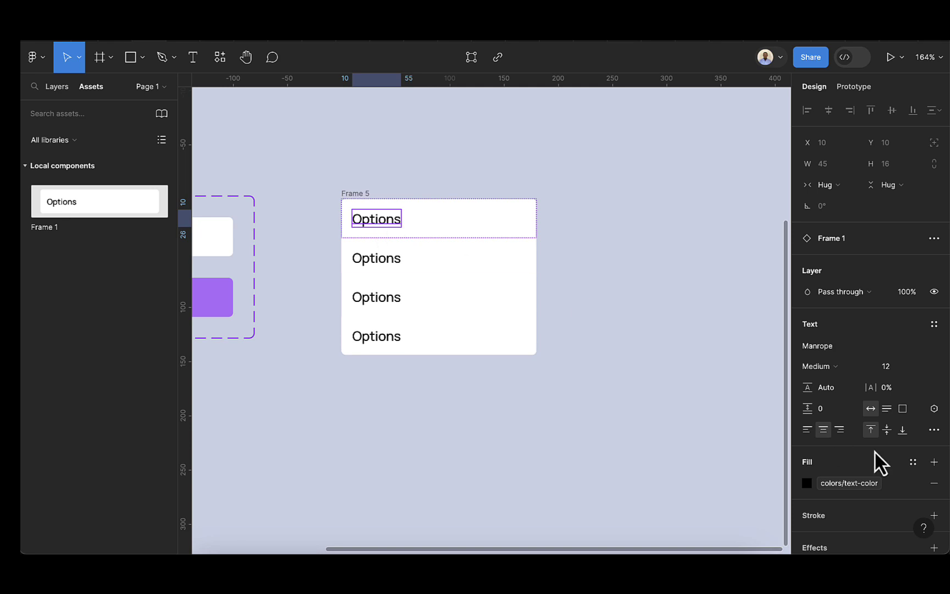
pyautogui.scroll(-2, 901, 455)
pyautogui.scroll(-1, 889, 433)
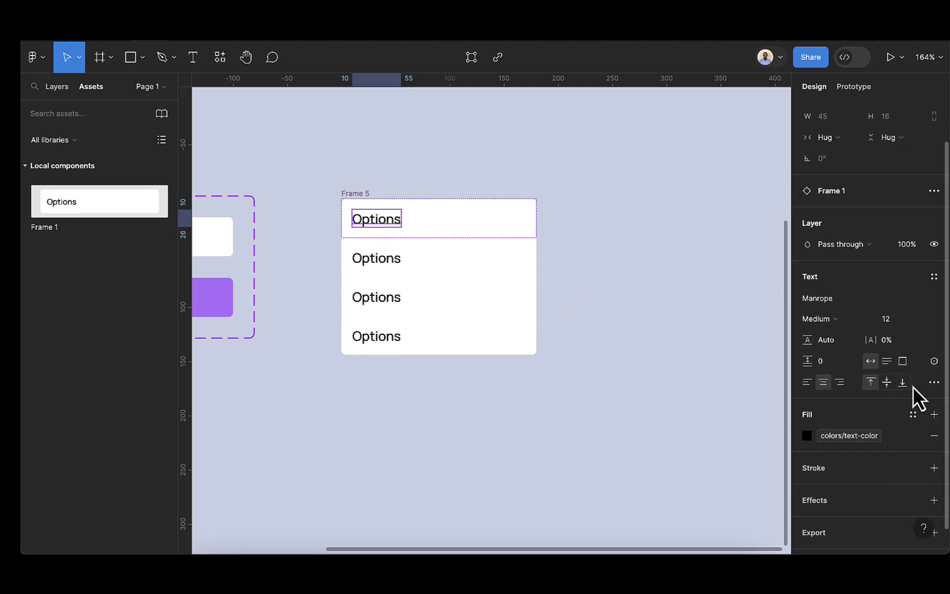
pyautogui.click(934, 361)
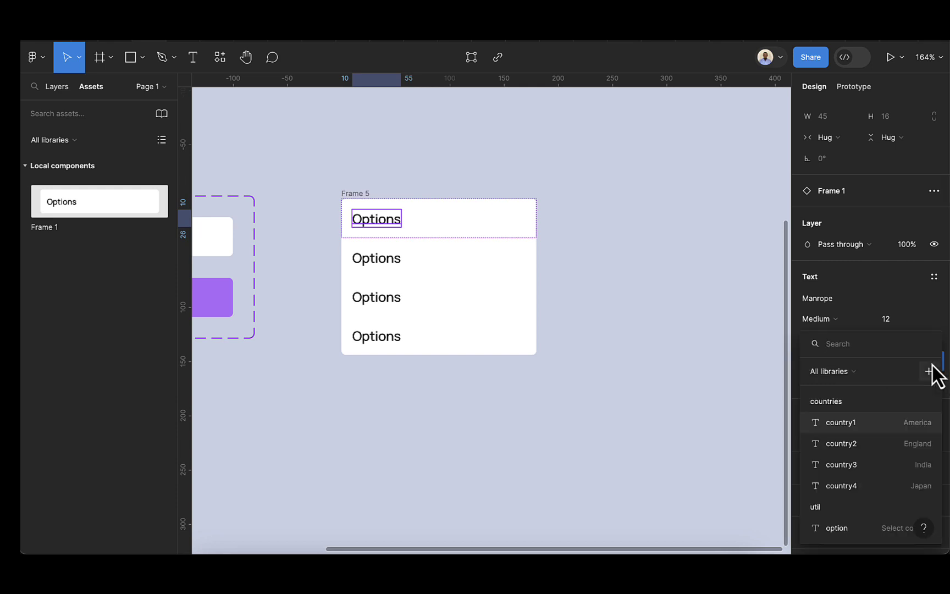
pyautogui.click(841, 422)
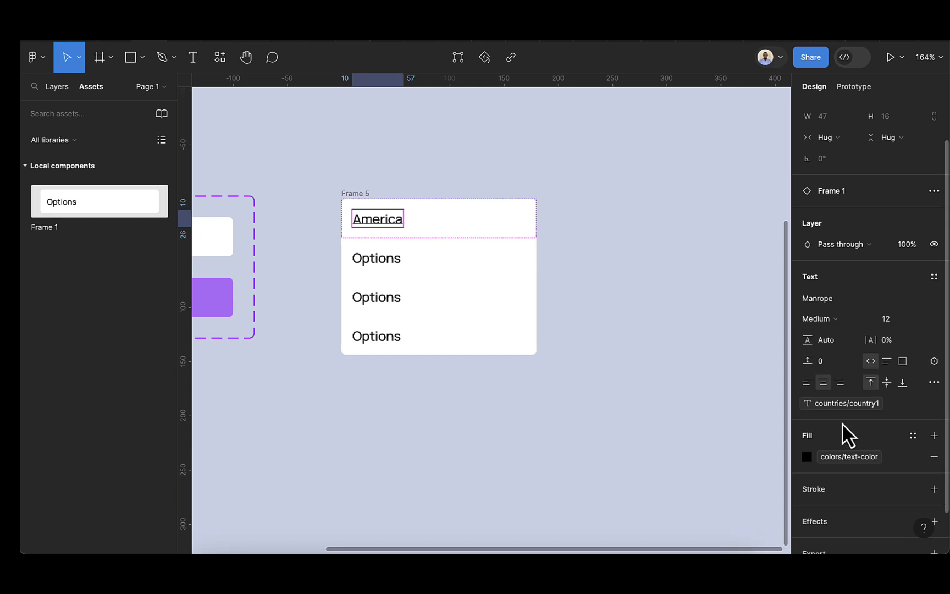
# Step: Bind the second option's text to the country2 variable and the third option's text to country3
pyautogui.click(388, 266)
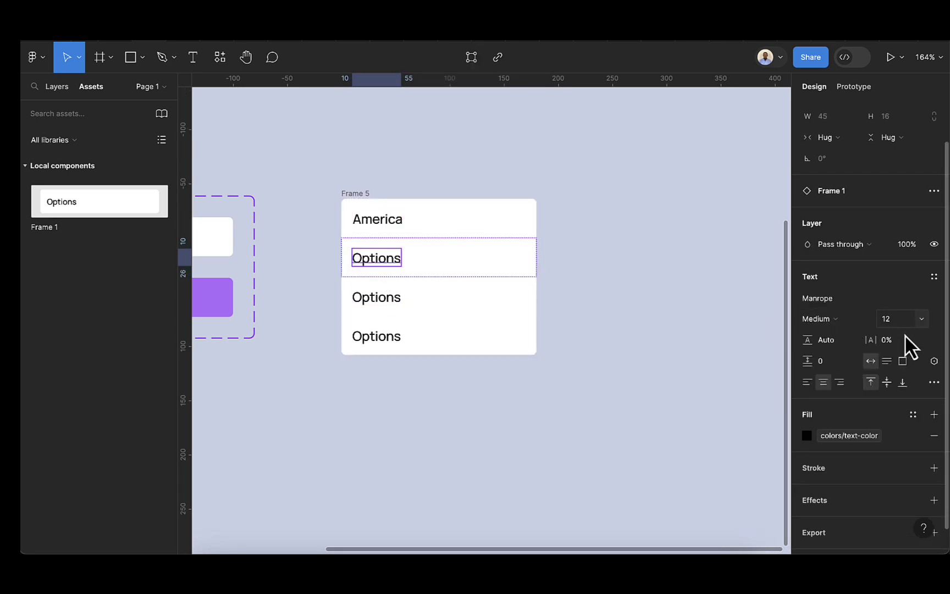
pyautogui.click(934, 361)
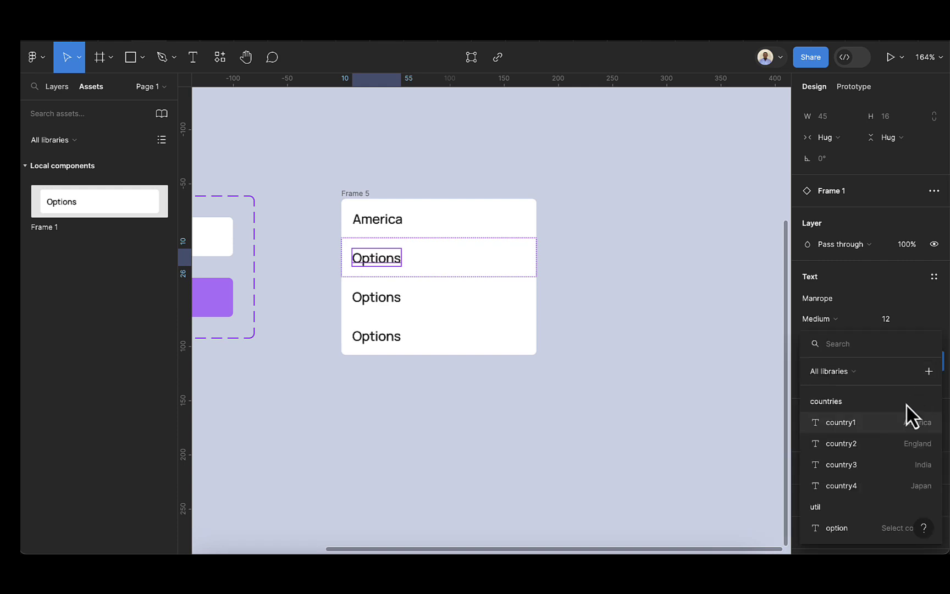
pyautogui.click(871, 442)
pyautogui.click(374, 303)
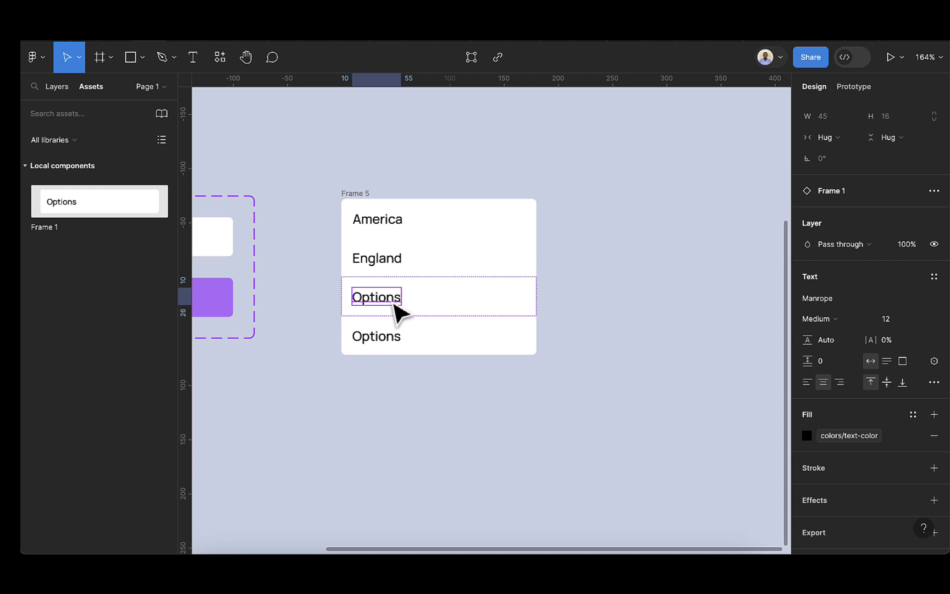
pyautogui.click(934, 364)
pyautogui.click(866, 464)
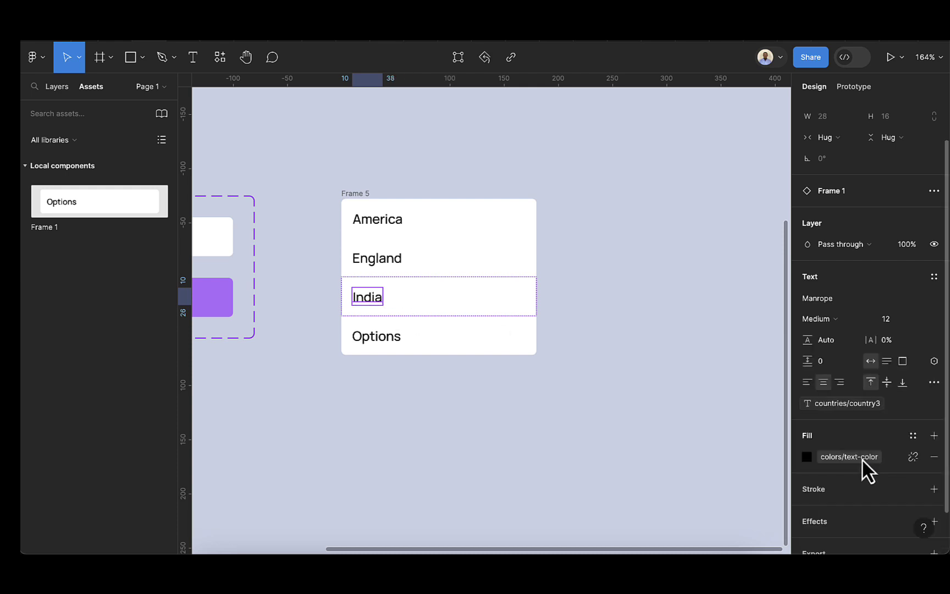
# Step: Bind the fourth option's text to the country4 string variable
pyautogui.click(387, 342)
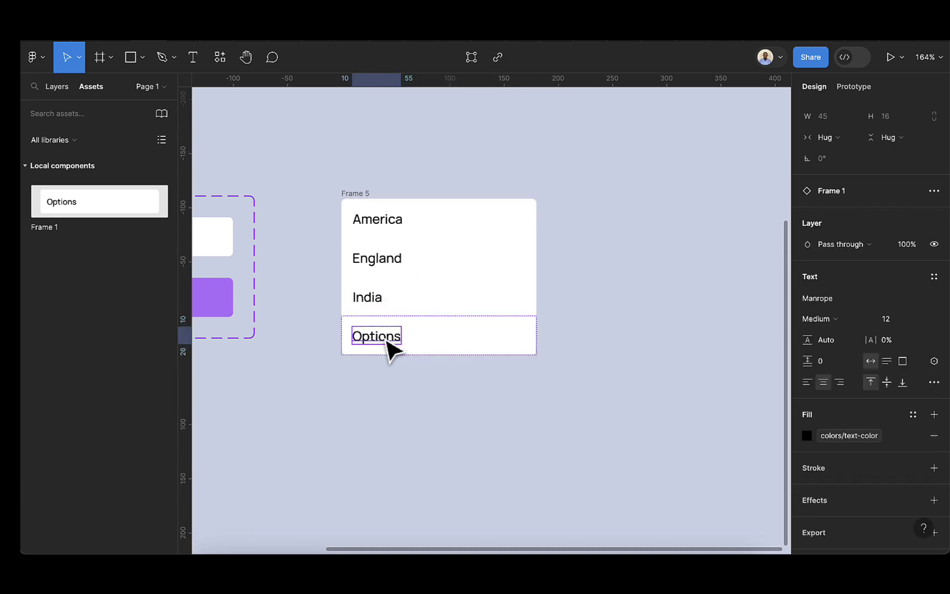
pyautogui.click(934, 361)
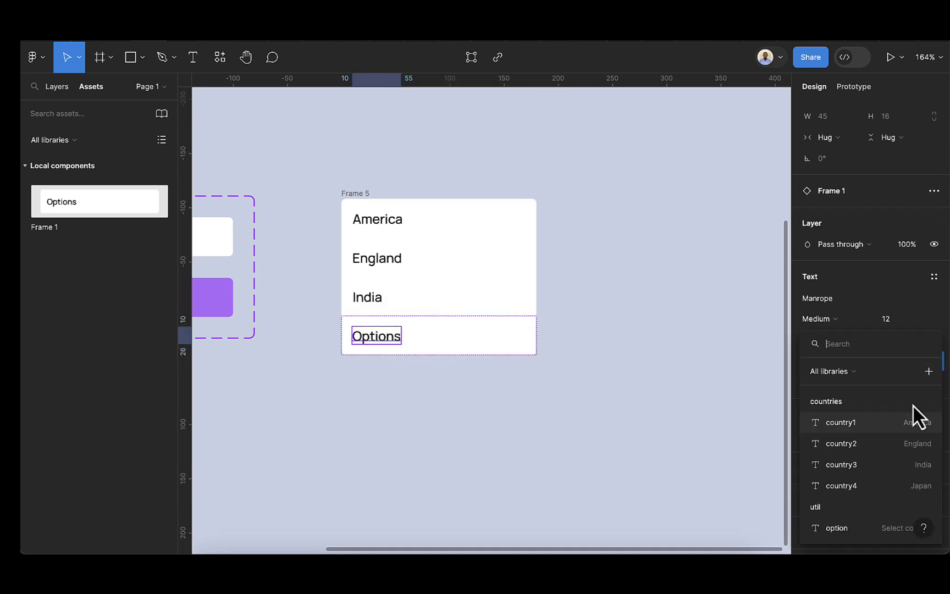
pyautogui.click(866, 481)
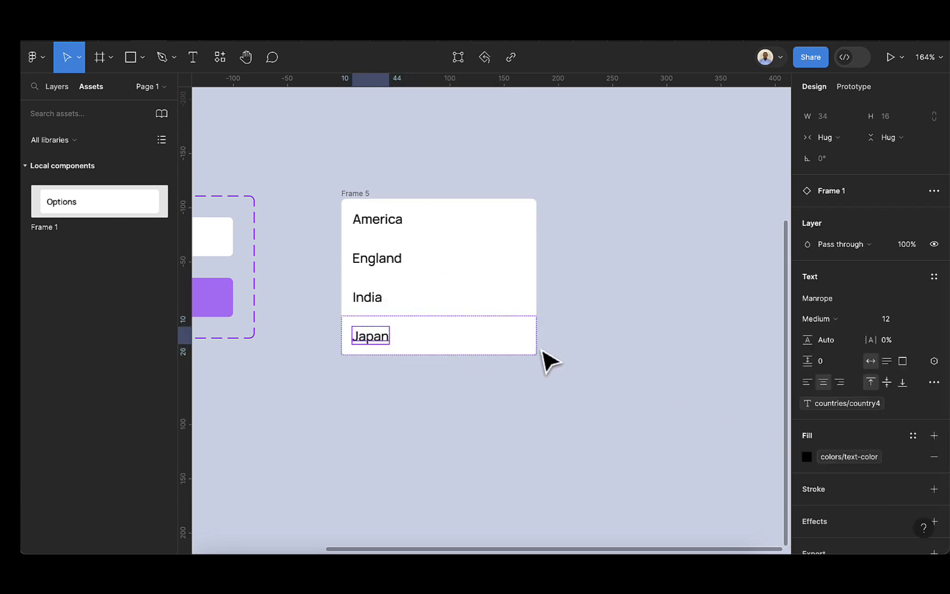
pyautogui.click(387, 184)
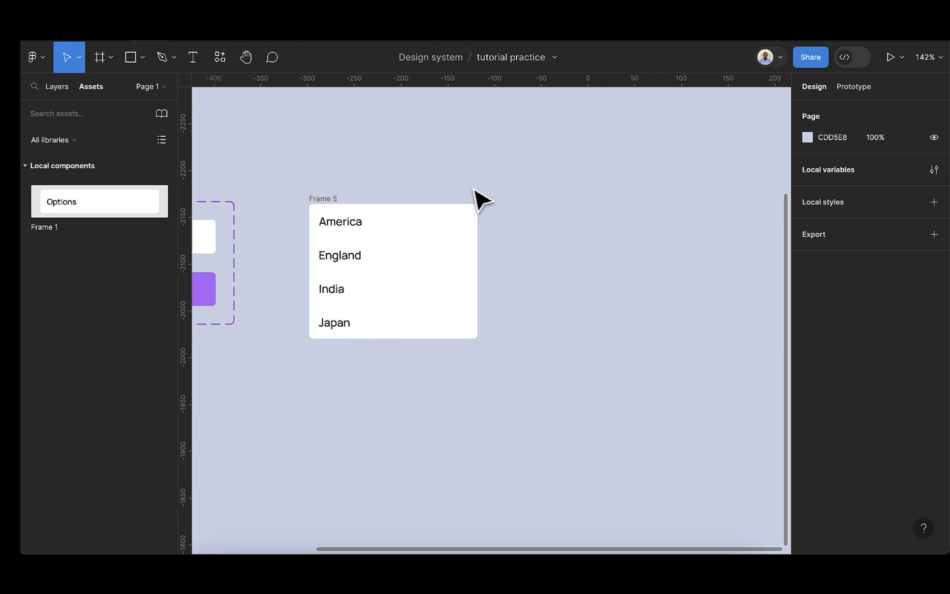
# Step: Add a "Select" text layer to the right of the country list and wrap it in an auto layout frame
pyautogui.scroll(-1, 551, 248)
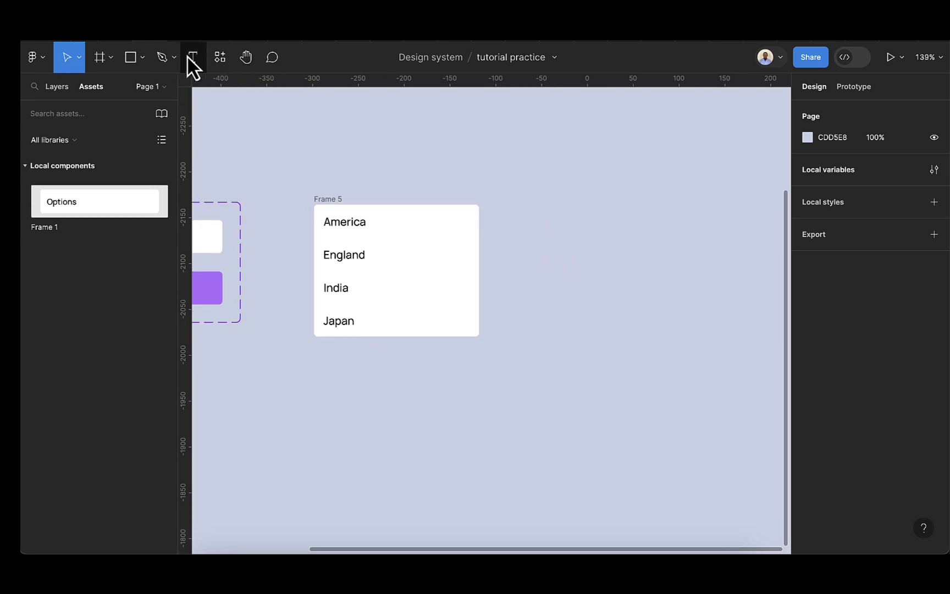
pyautogui.click(192, 59)
pyautogui.click(566, 216)
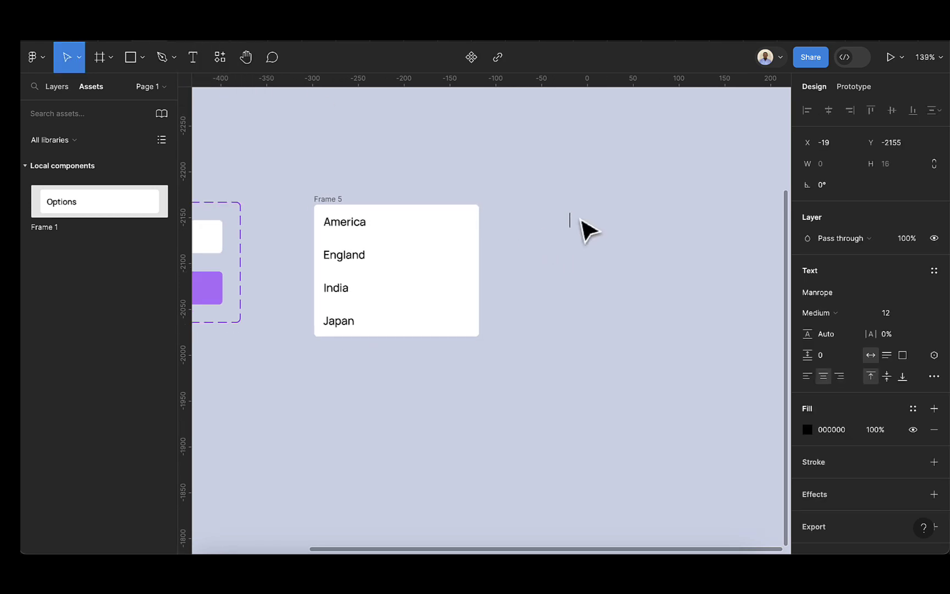
pyautogui.write('Select')
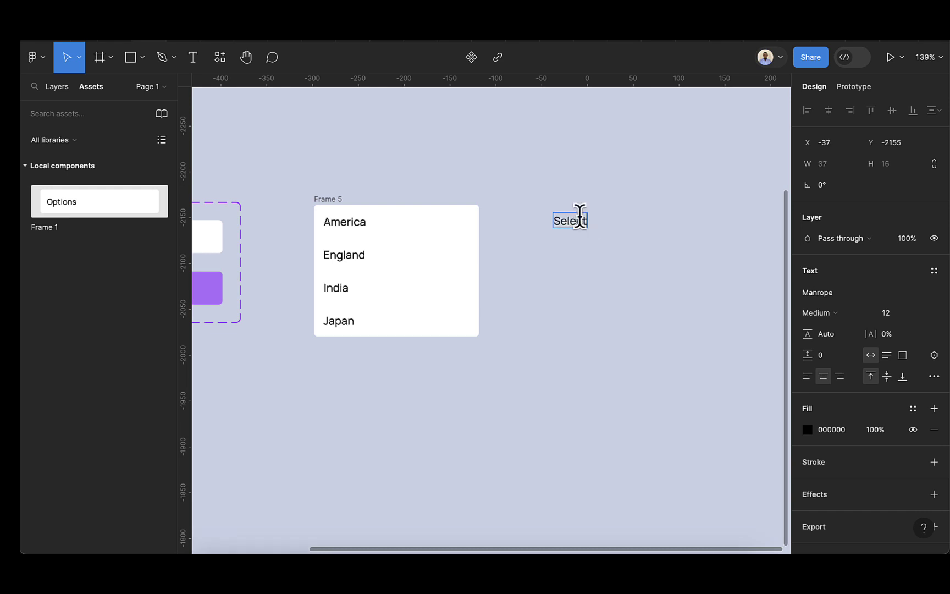
pyautogui.press('Escape')
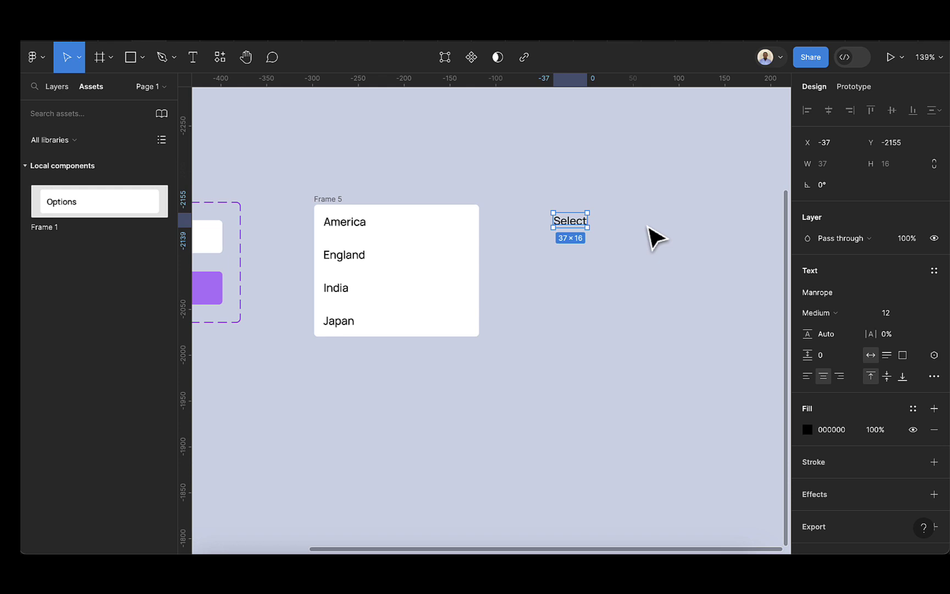
pyautogui.hotkey('shift', 'a')
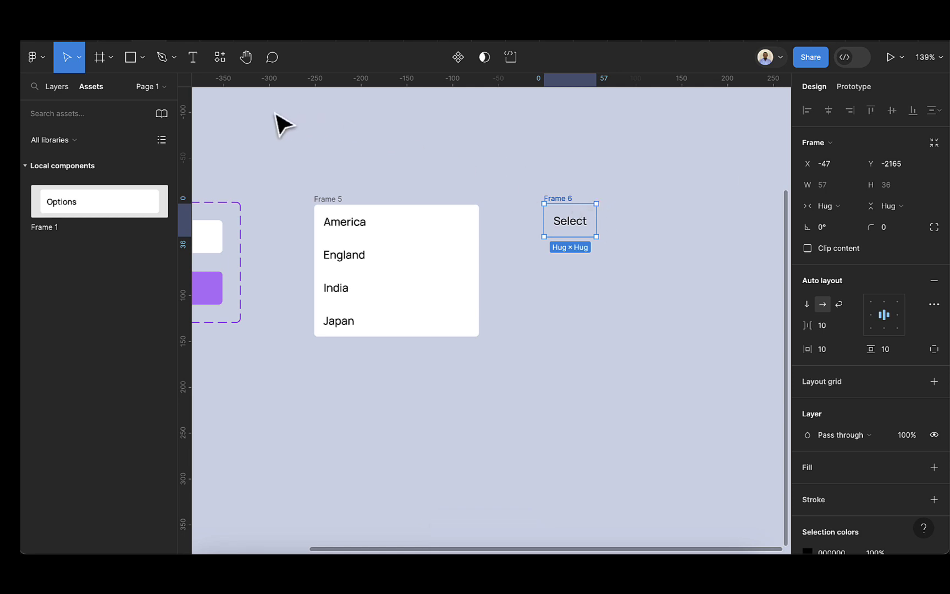
# Step: Draw a downward chevron about 20 × 10 with the Pen tool and place it after the Select text inside its auto layout frame
pyautogui.click(163, 60)
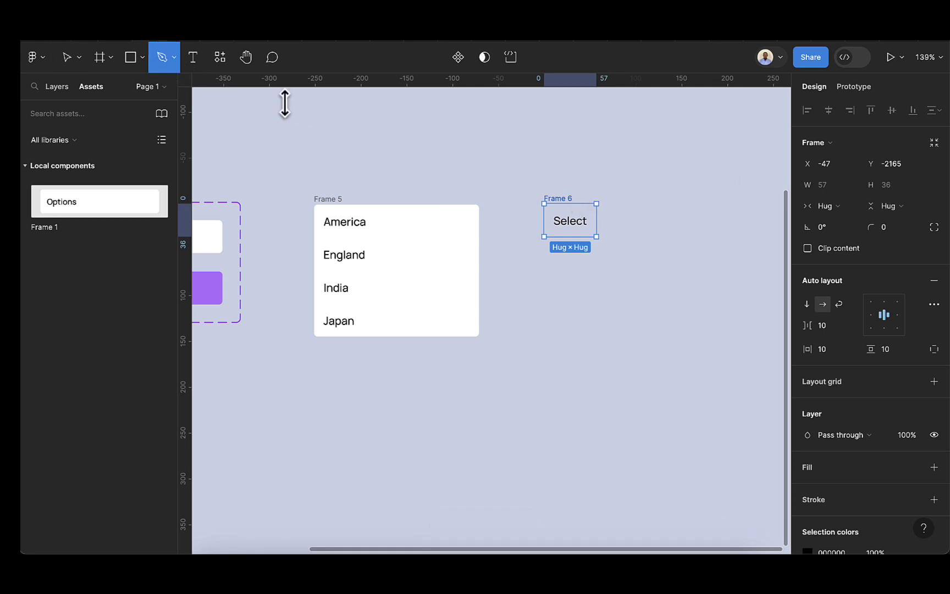
pyautogui.click(629, 181)
pyautogui.click(638, 191)
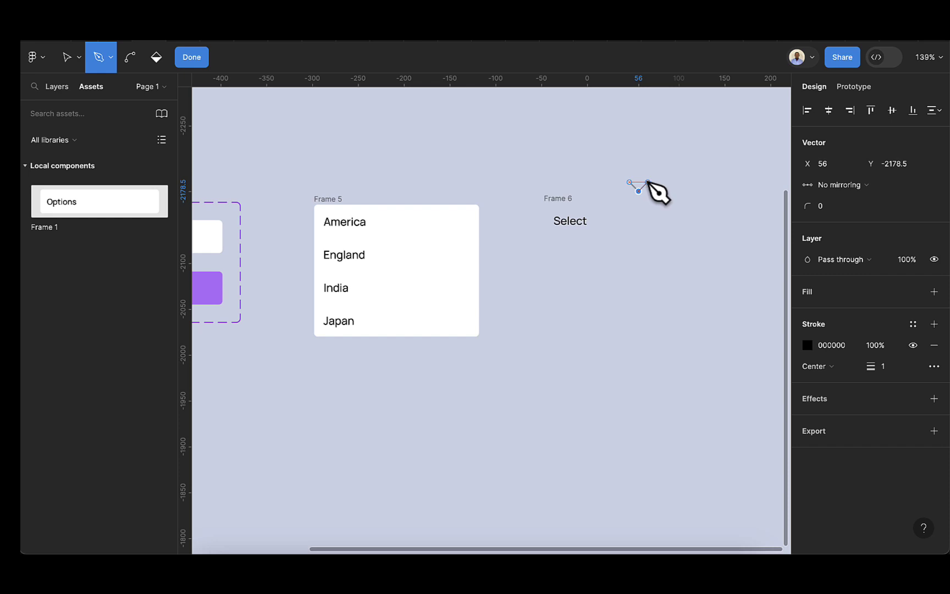
pyautogui.click(647, 182)
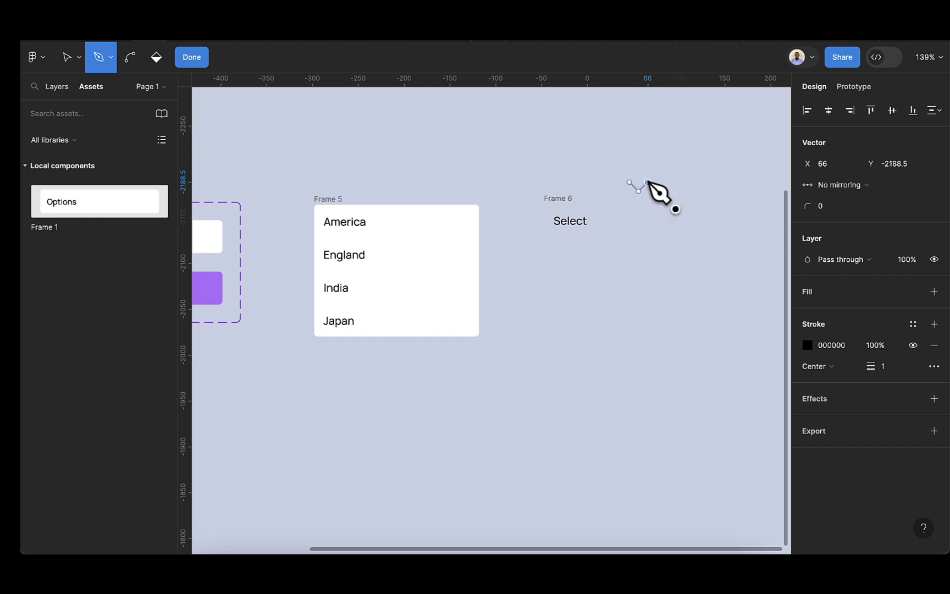
pyautogui.moveTo(648, 182); pyautogui.dragTo(650, 171)
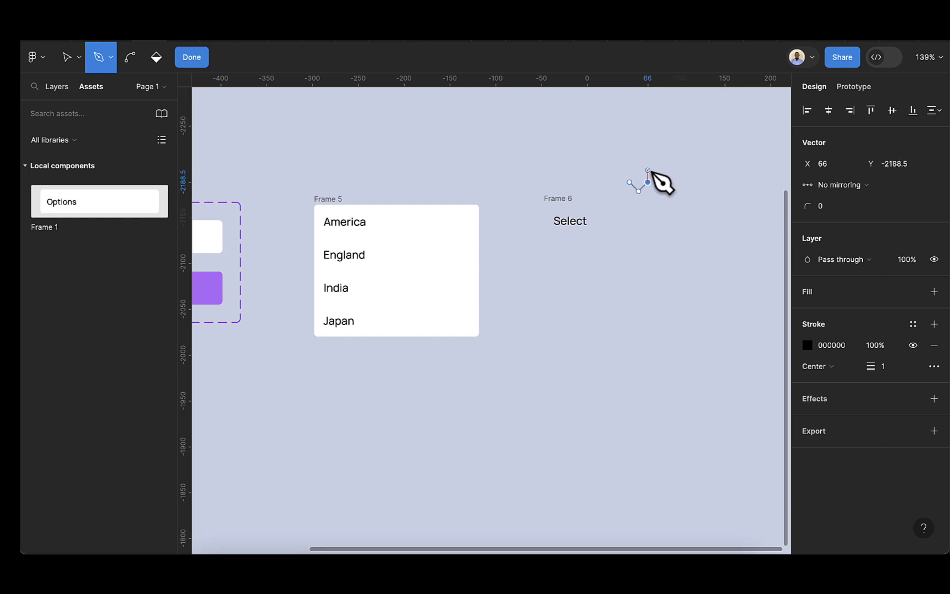
pyautogui.click(199, 63)
pyautogui.scroll(3, 664, 202)
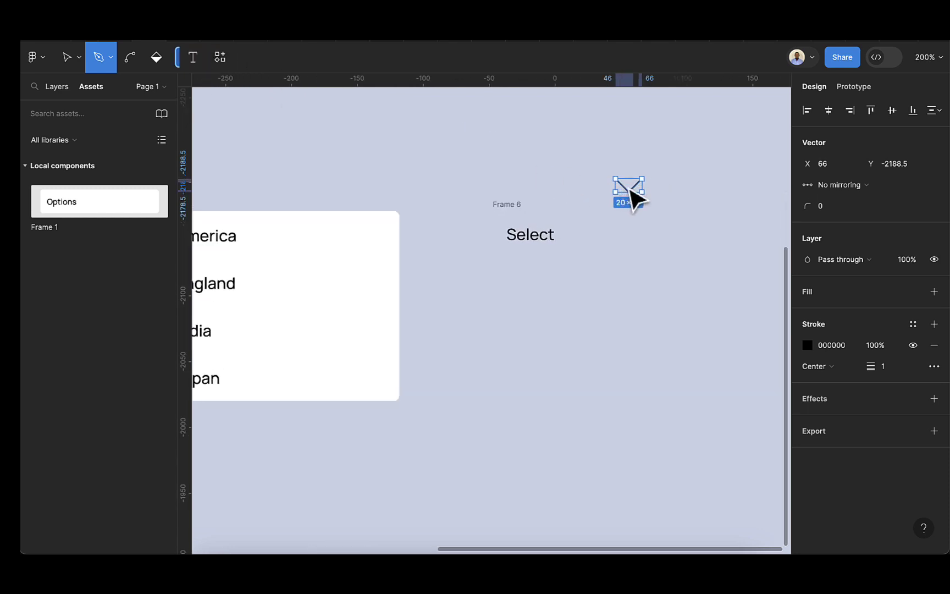
pyautogui.moveTo(634, 198); pyautogui.dragTo(559, 238)
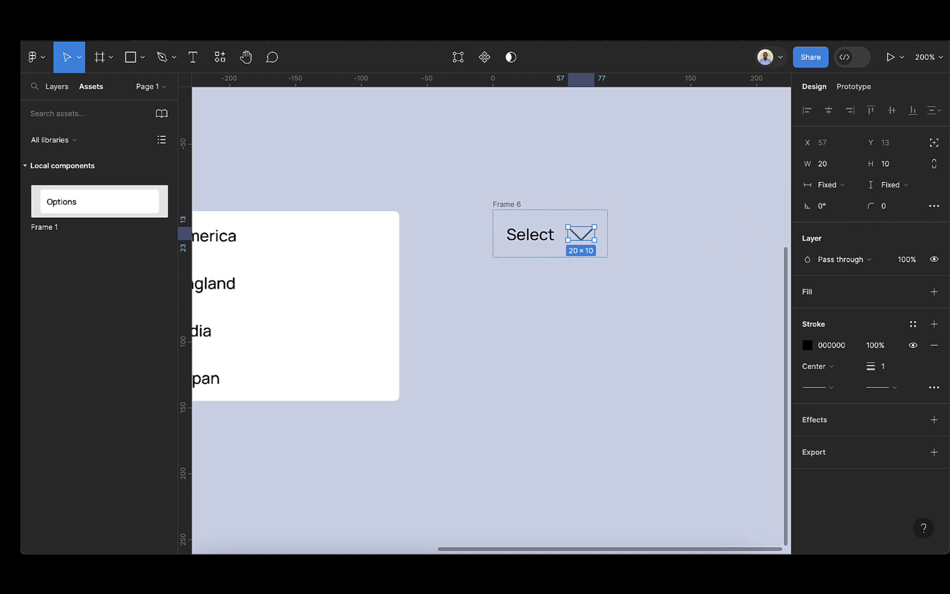
# Step: Shrink the chevron proportionally to a height of about 3
pyautogui.click(890, 165)
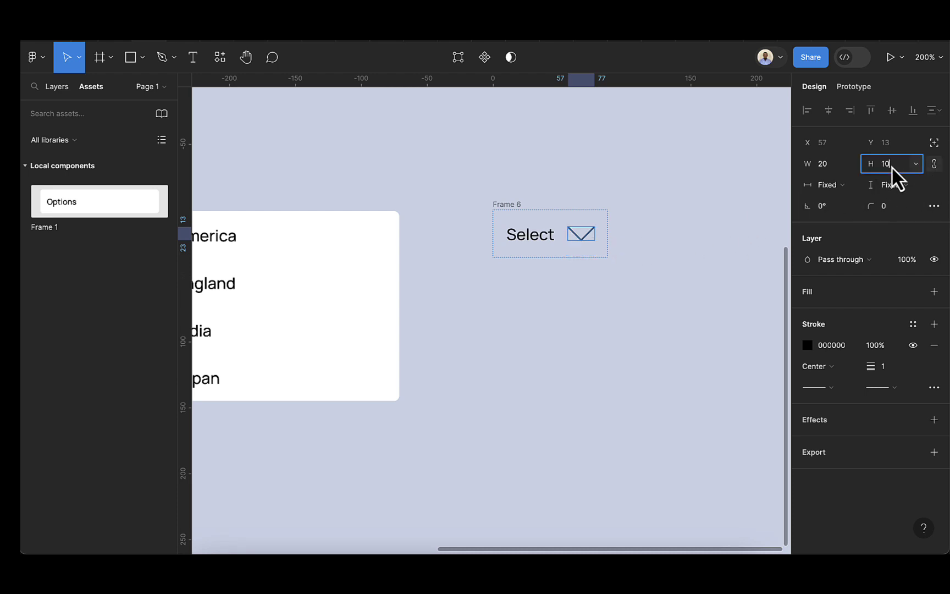
pyautogui.press('Down')
pyautogui.press('Down')
pyautogui.press('Down')
pyautogui.press('Down')
pyautogui.press('Down')
pyautogui.press('Down')
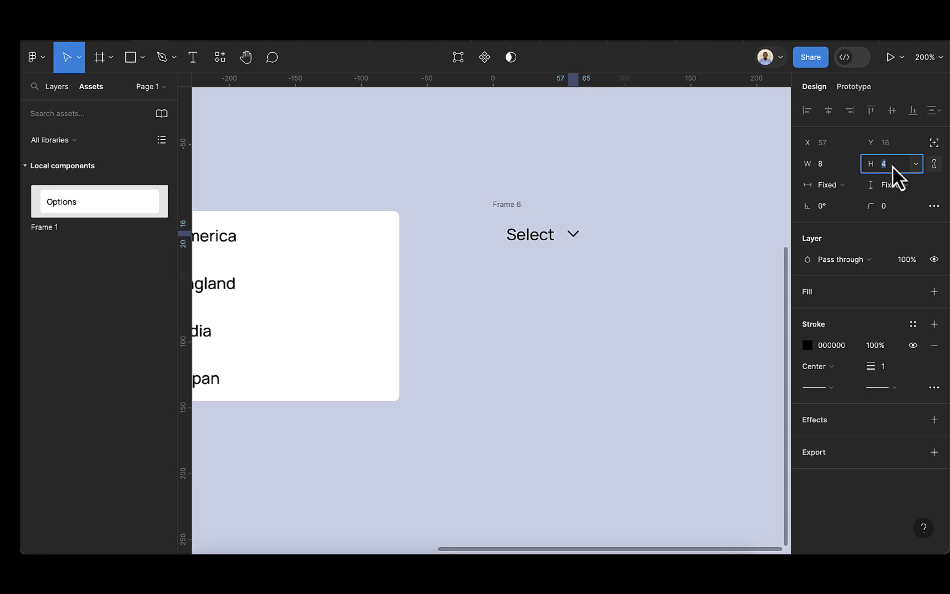
pyautogui.press('Down')
pyautogui.press('Up')
# Step: Fill the frame around the Select text and chevron with the primary color variable
pyautogui.click(513, 204)
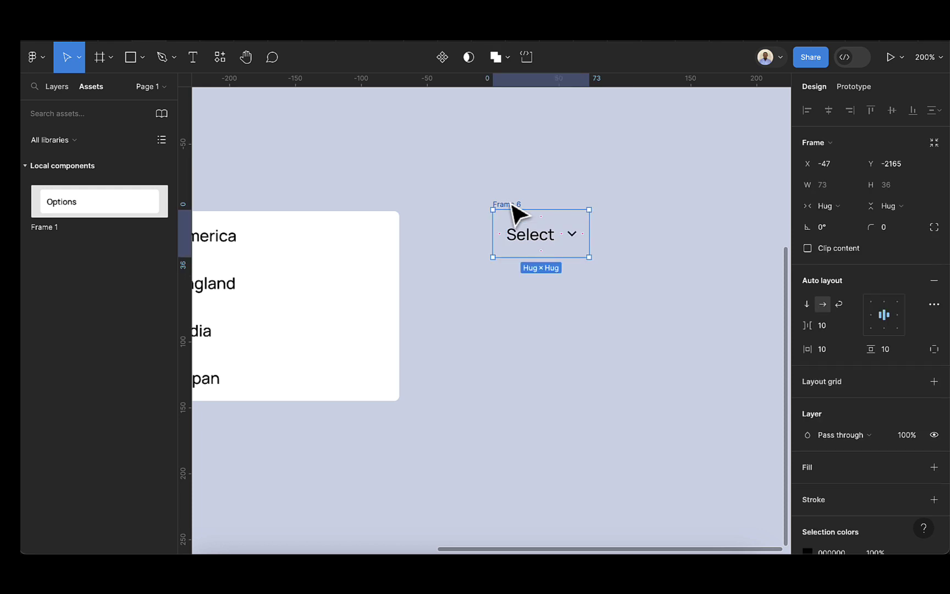
pyautogui.scroll(-4, 886, 407)
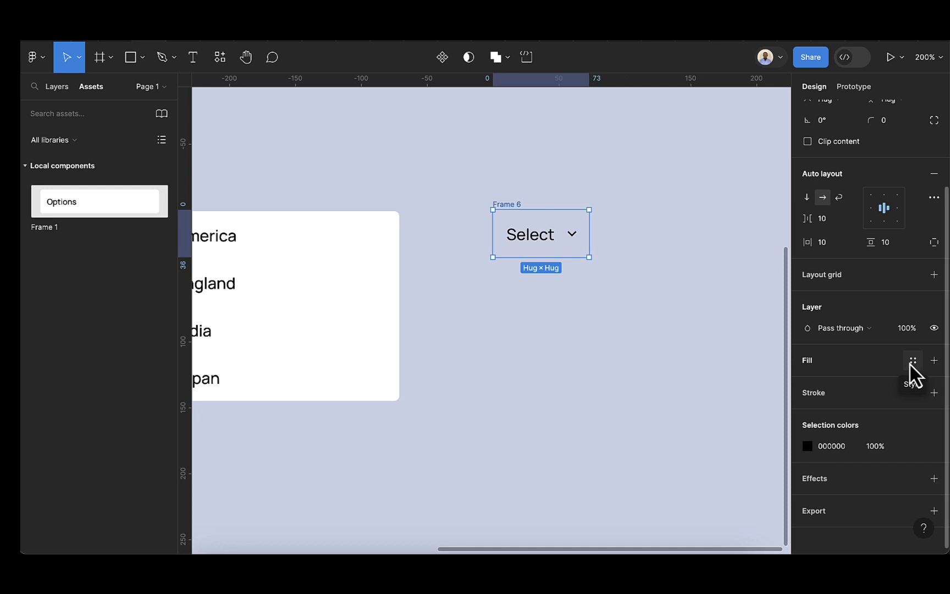
pyautogui.click(912, 361)
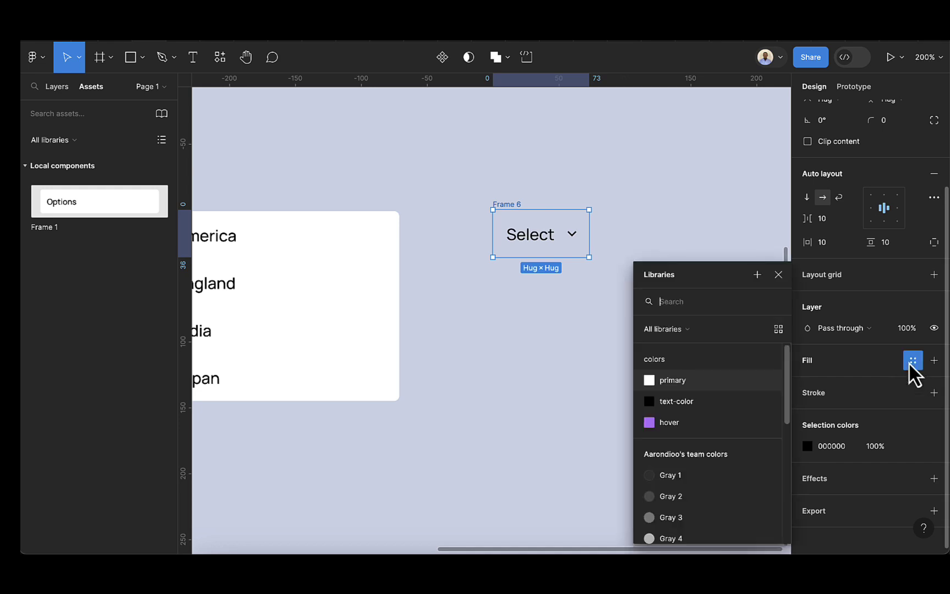
pyautogui.click(680, 382)
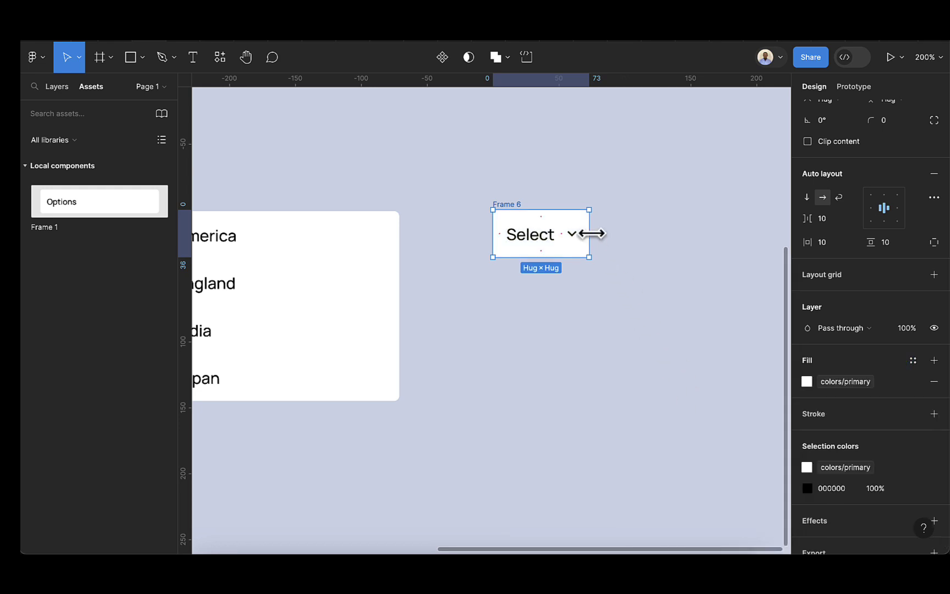
# Step: Widen the Select frame to a fixed width of 180, matching the country list
pyautogui.scroll(-5, 560, 278)
pyautogui.click(380, 238)
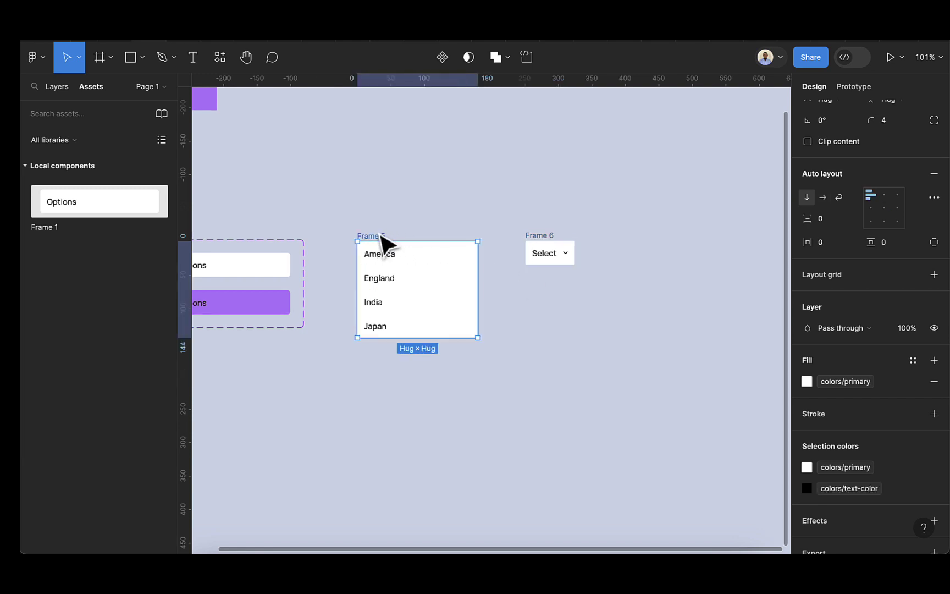
pyautogui.scroll(3, 879, 253)
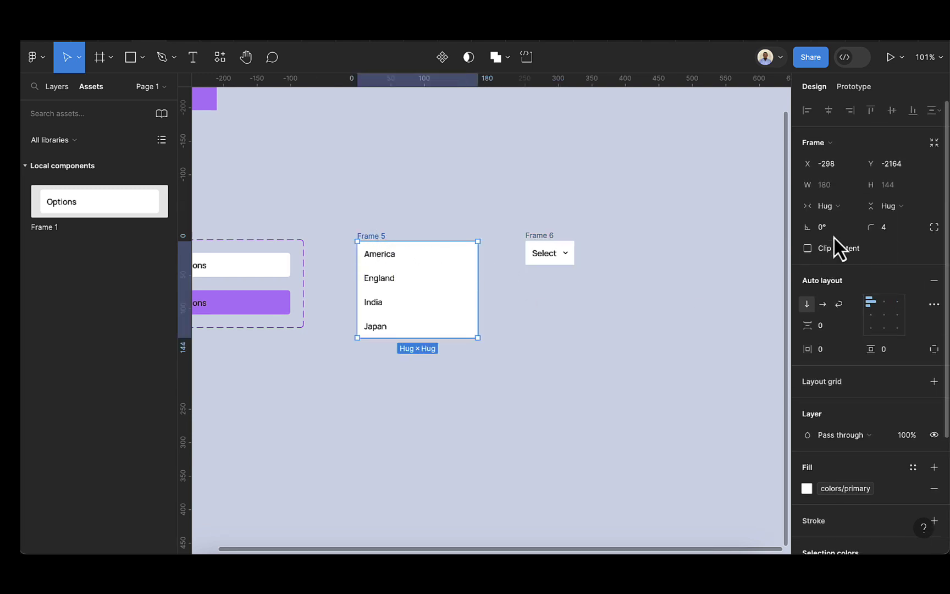
pyautogui.click(553, 246)
pyautogui.scroll(3, 591, 258)
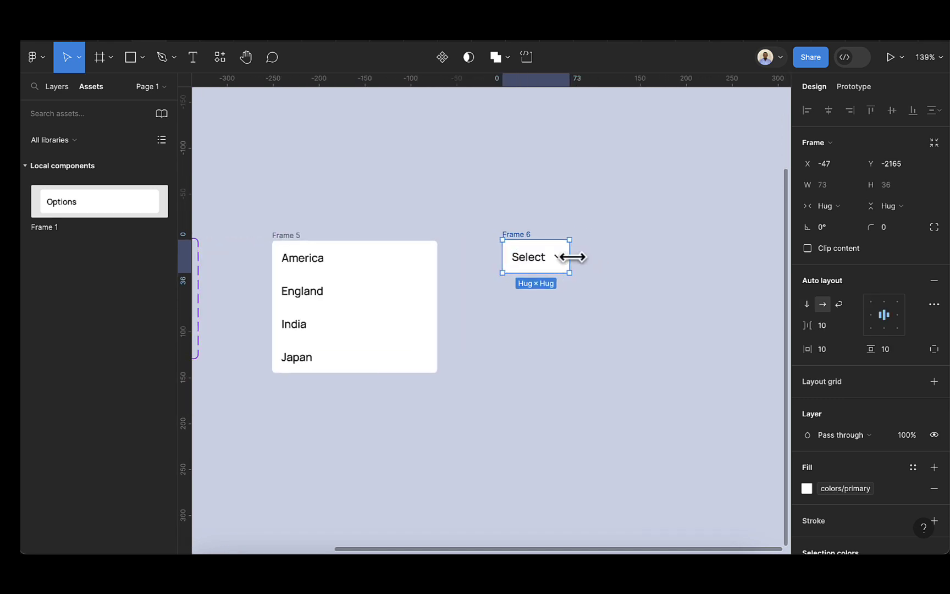
pyautogui.moveTo(571, 257); pyautogui.dragTo(669, 261)
pyautogui.click(823, 186)
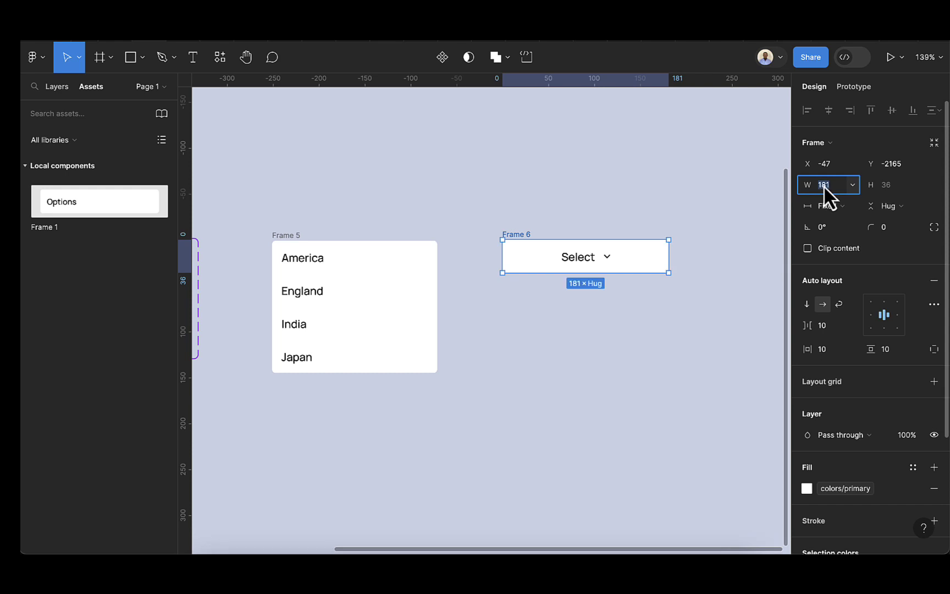
pyautogui.press('Return')
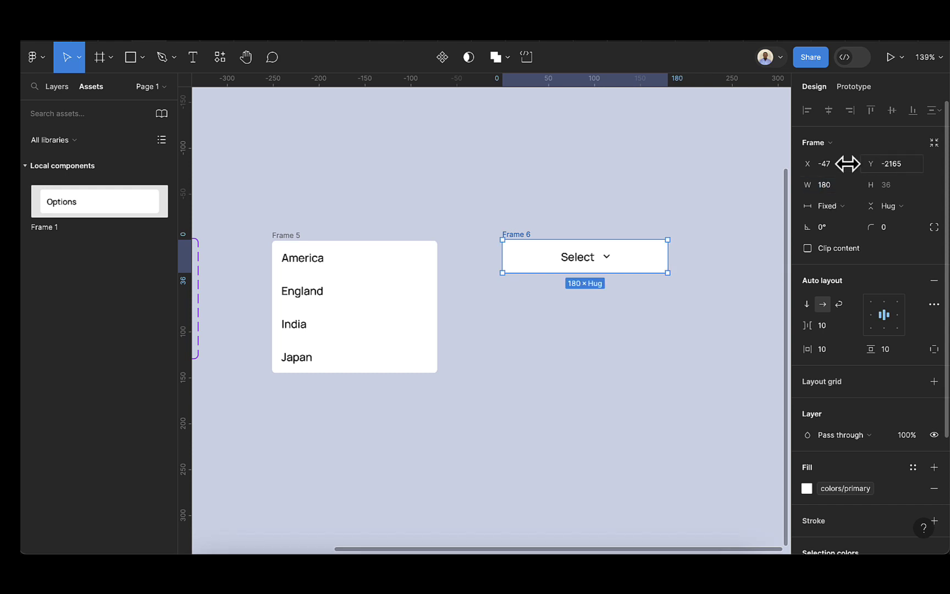
# Step: Left-align the Select frame's auto layout and set its horizontal gap to Auto so the text and chevron spread apart
pyautogui.click(871, 318)
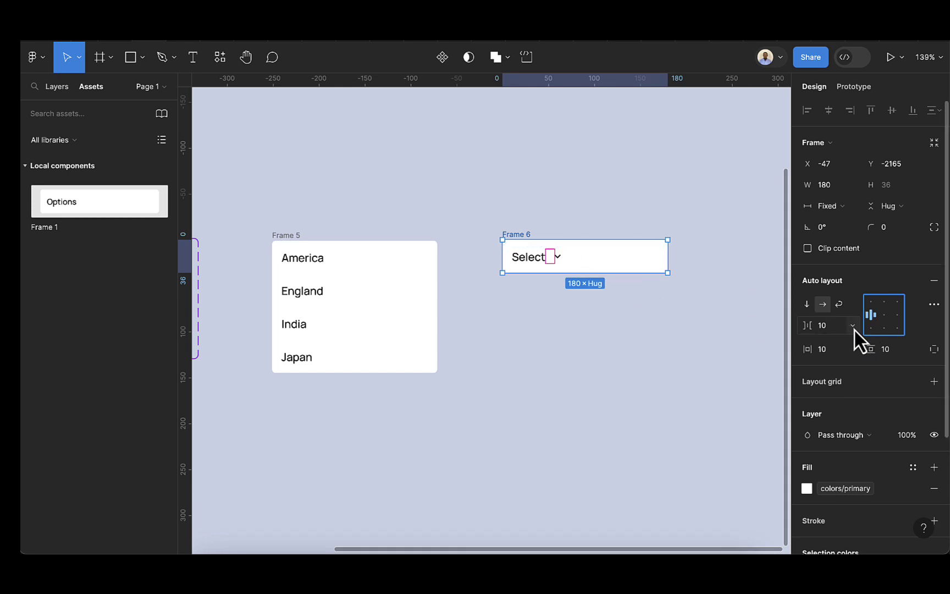
pyautogui.click(852, 328)
pyautogui.click(850, 340)
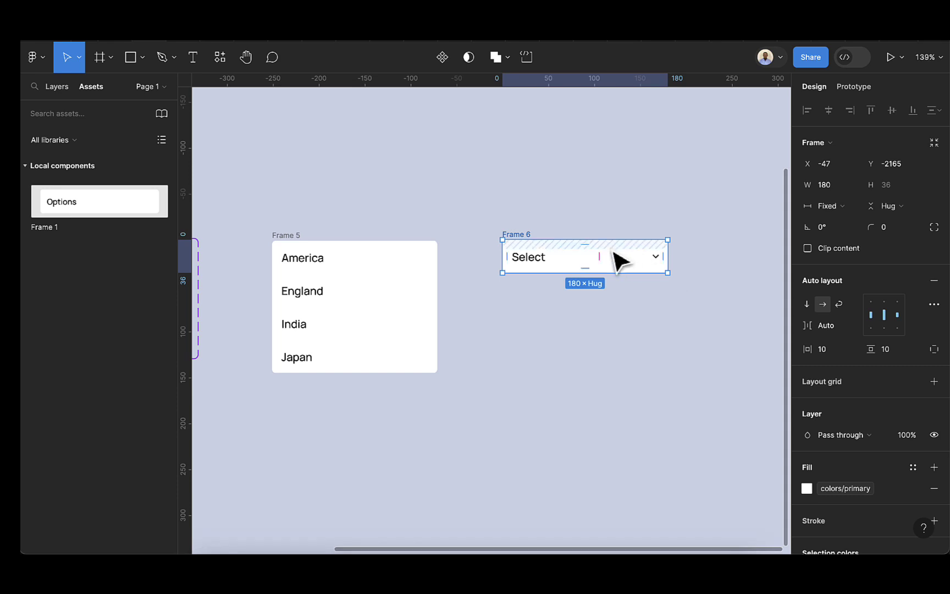
# Step: Turn the Select frame into a component and add a second variant to it
pyautogui.scroll(1, 631, 274)
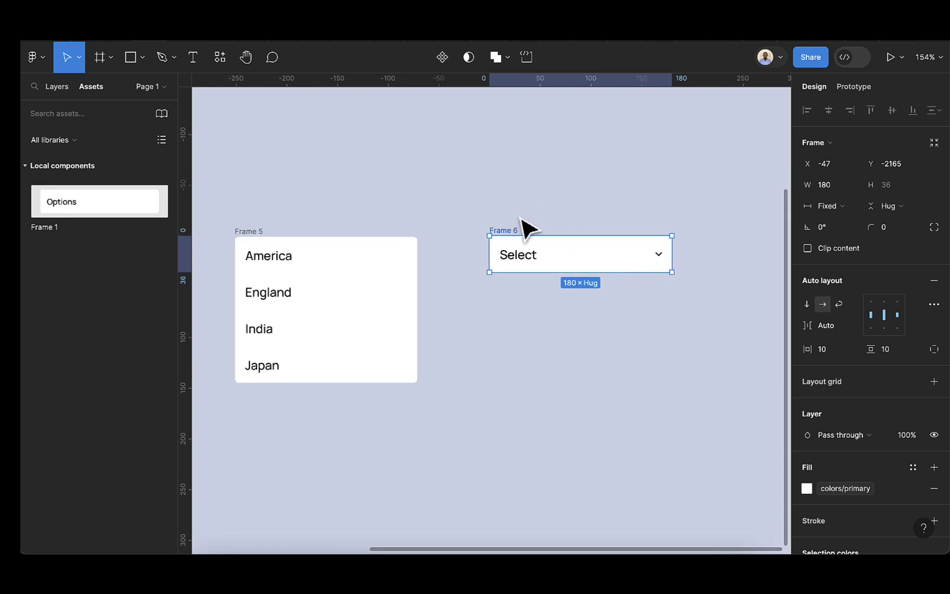
pyautogui.scroll(1, 585, 240)
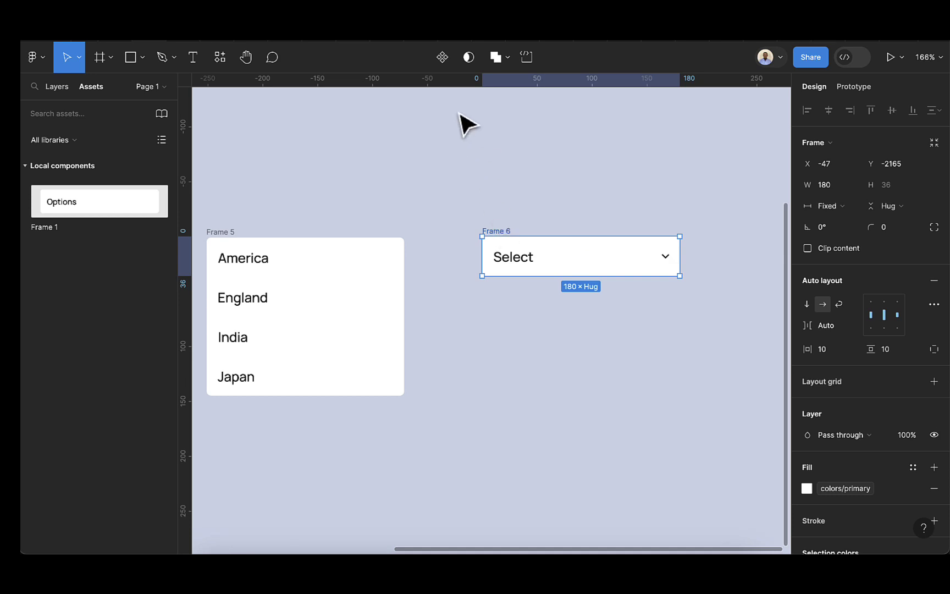
pyautogui.click(441, 58)
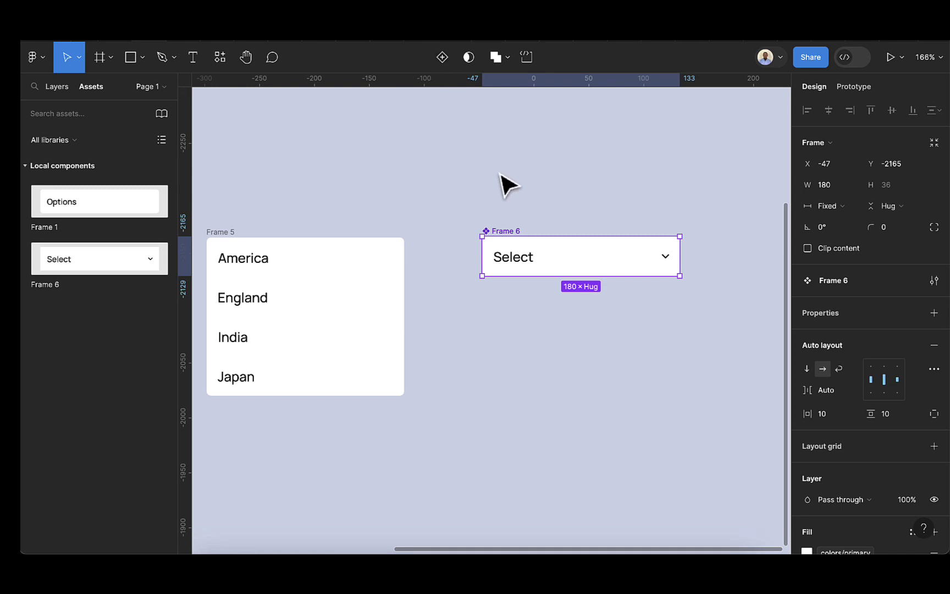
pyautogui.click(441, 59)
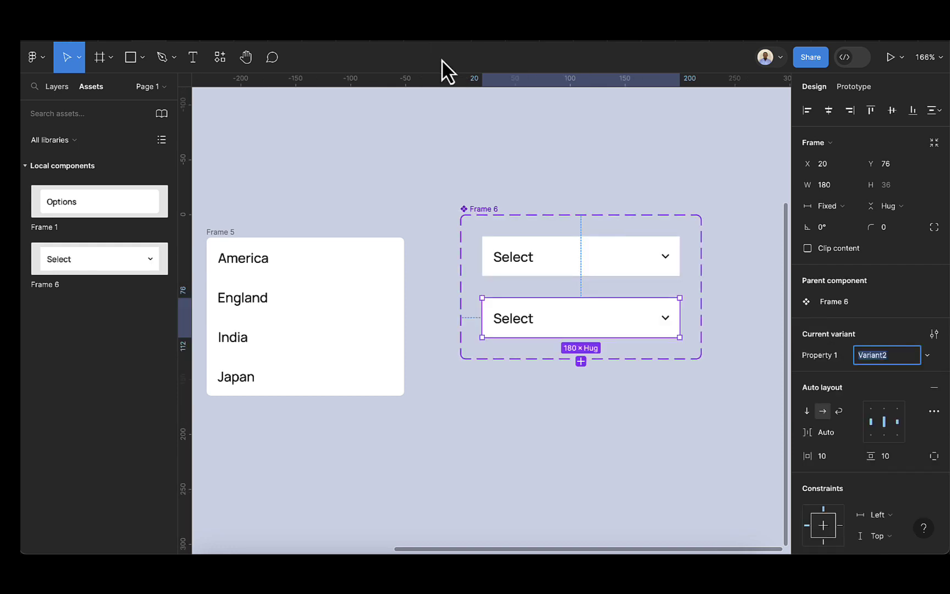
# Step: Rotate the chevron in the second Select variant by 180° so it points upward
pyautogui.click(666, 319)
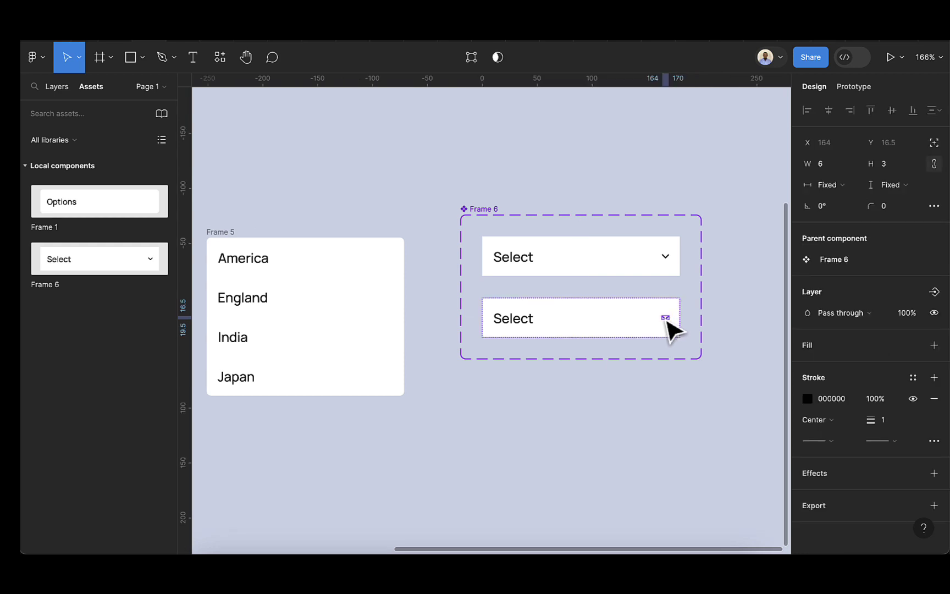
pyautogui.click(829, 207)
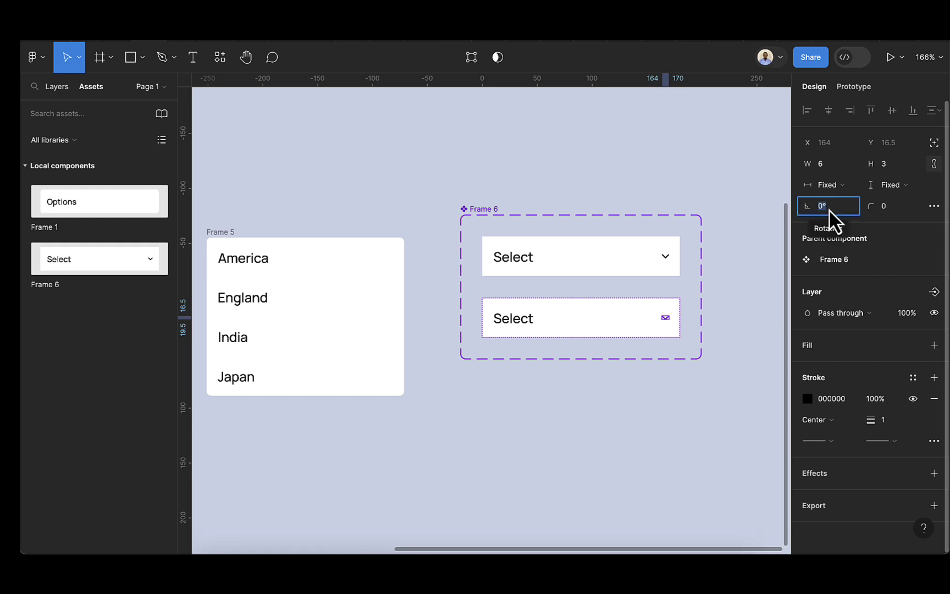
pyautogui.write('180')
pyautogui.press('Return')
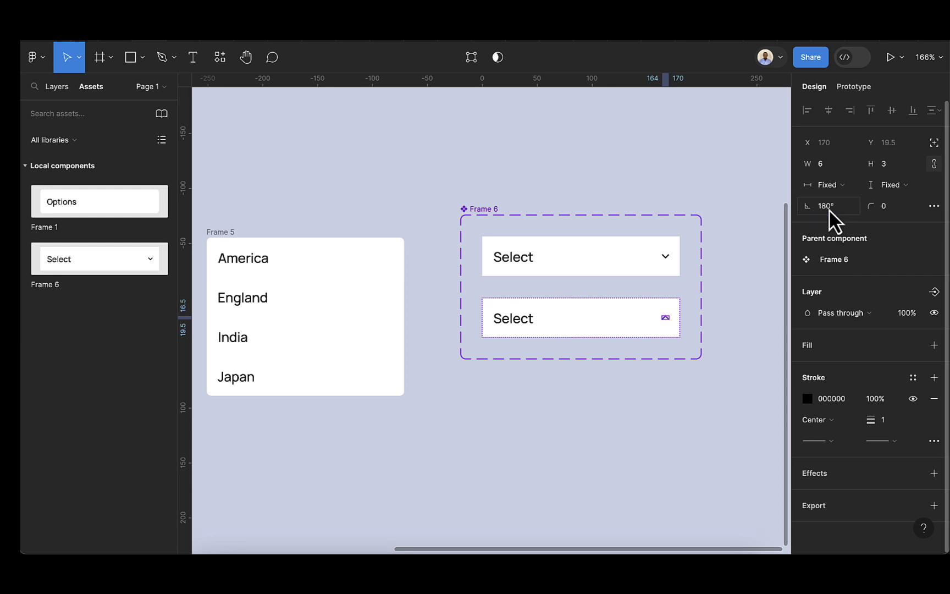
pyautogui.click(751, 265)
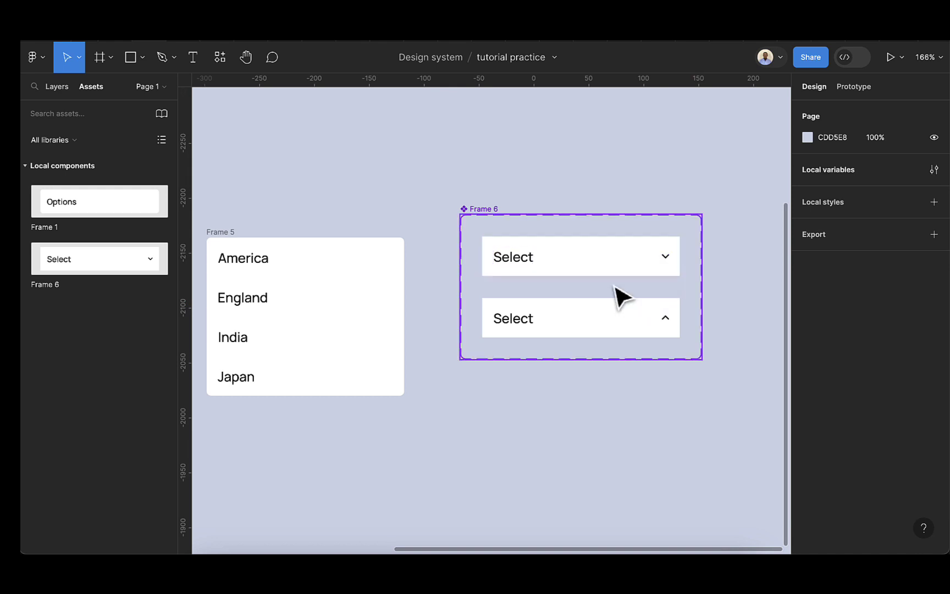
# Step: Set the corner radius of both Select variants to 4
pyautogui.click(651, 273)
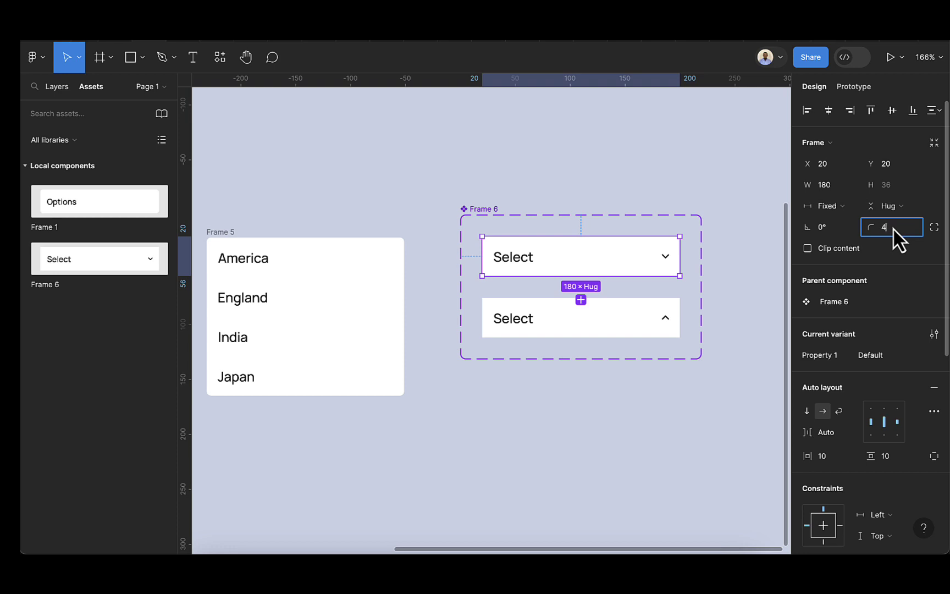
pyautogui.press('Escape')
pyautogui.click(609, 332)
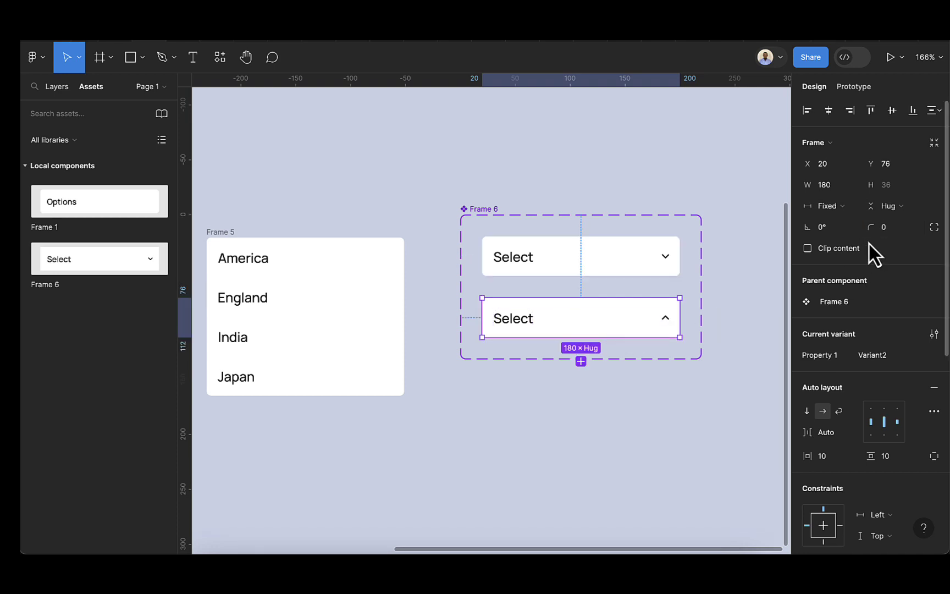
pyautogui.click(888, 227)
pyautogui.press('Escape')
pyautogui.click(629, 202)
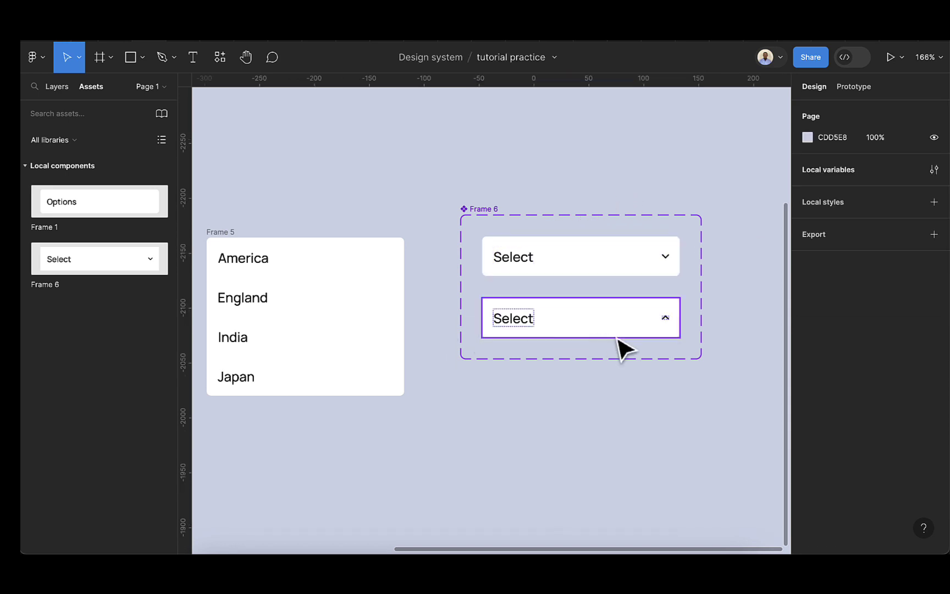
# Step: Move the Select component set slightly down to about X -62, Y -2158
pyautogui.scroll(-5, 675, 351)
pyautogui.hscroll(3, 710, 371)
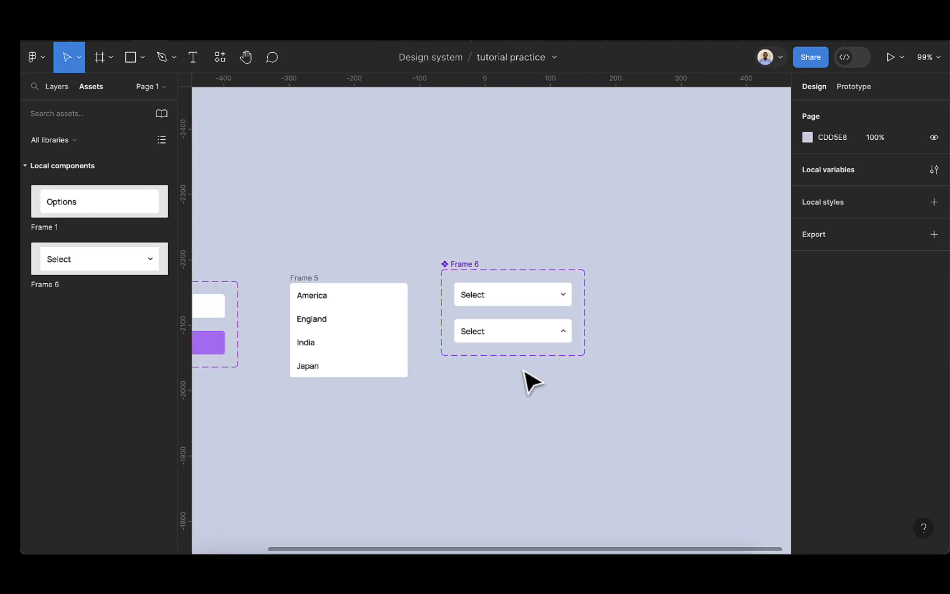
pyautogui.scroll(-4, 526, 382)
pyautogui.scroll(2, 528, 364)
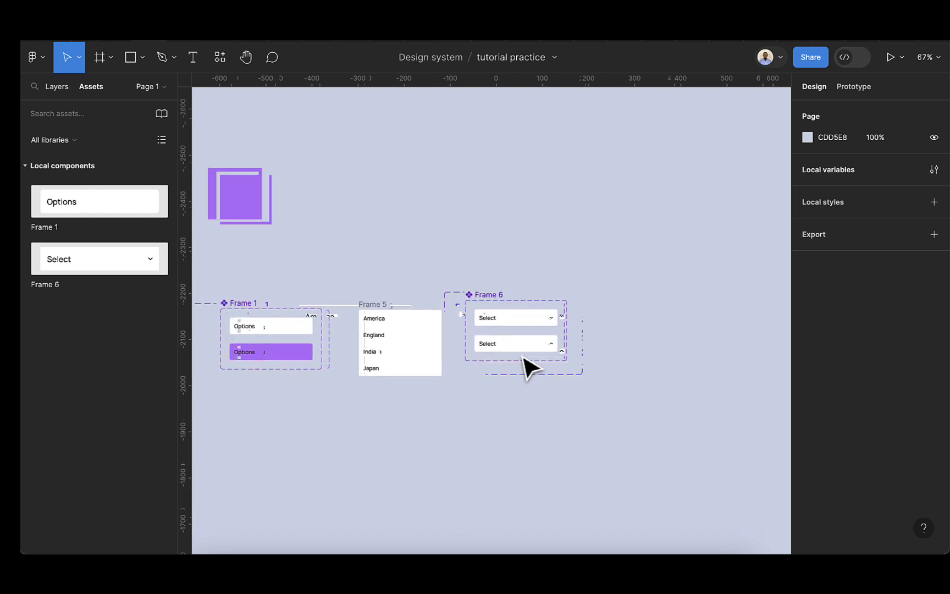
pyautogui.scroll(4, 527, 323)
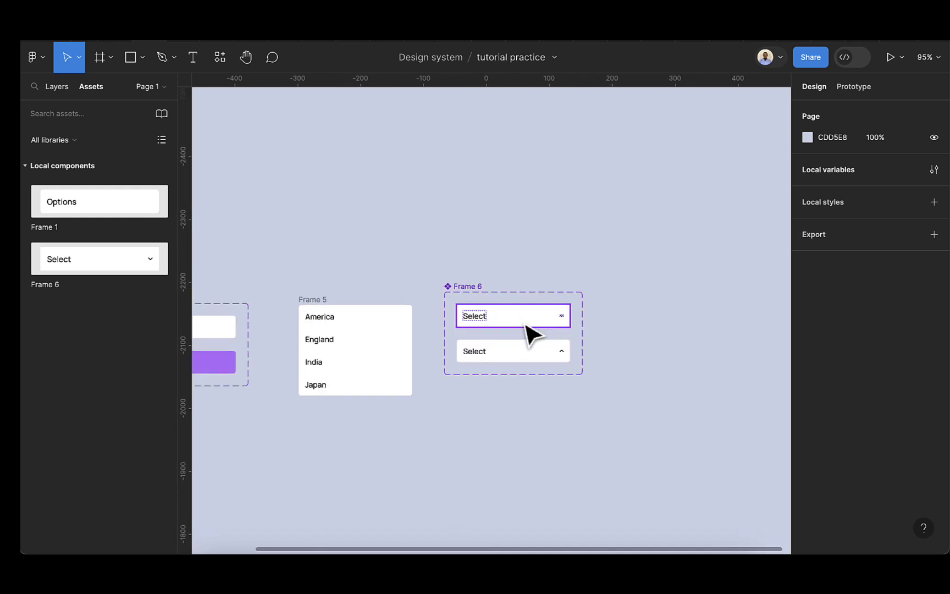
pyautogui.moveTo(470, 294); pyautogui.dragTo(475, 310)
pyautogui.hscroll(-4, 515, 335)
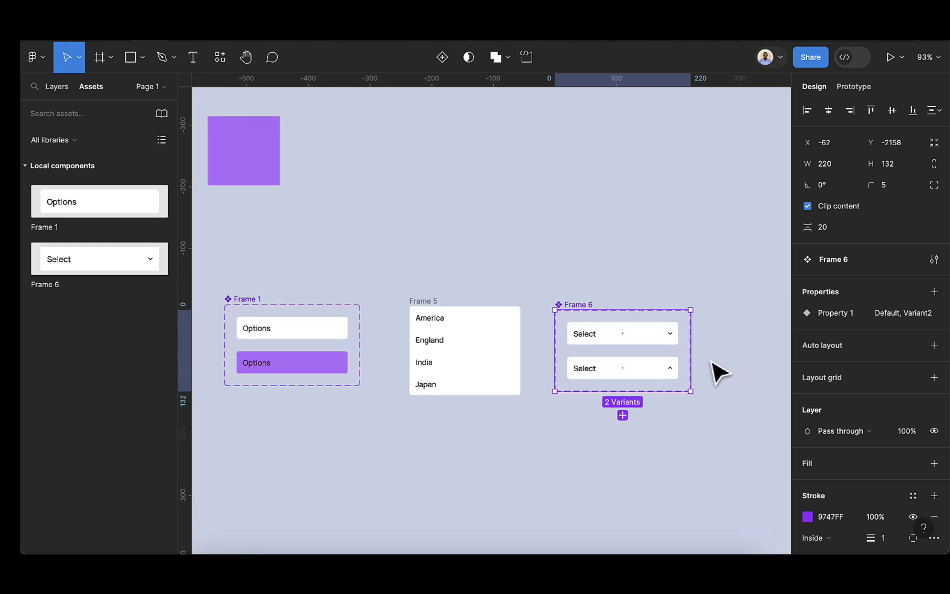
# Step: Add an iPhone 13 mini frame and move it down beside the Select component set, to about X 194, Y -2269
pyautogui.scroll(-2, 711, 372)
pyautogui.hscroll(2, 712, 371)
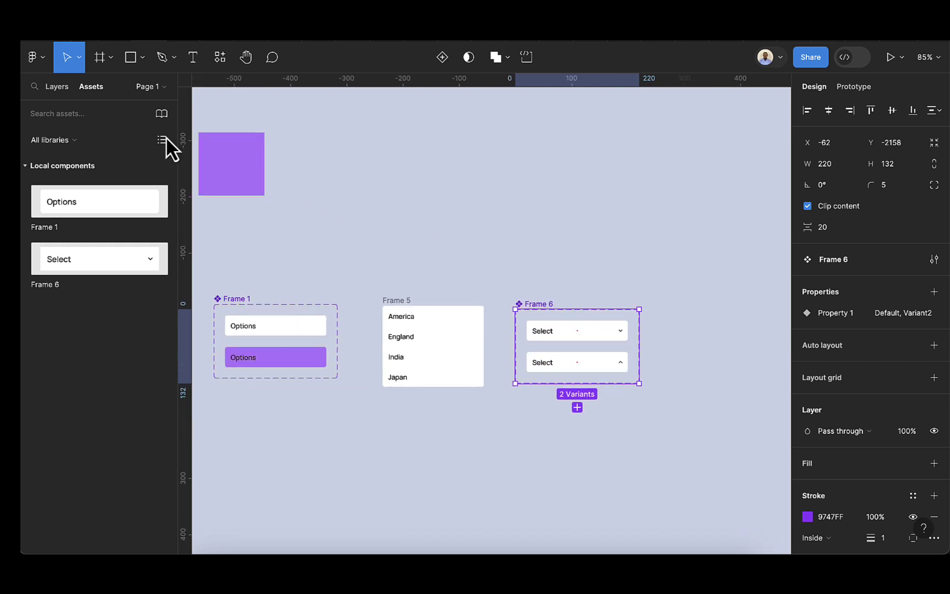
pyautogui.click(100, 59)
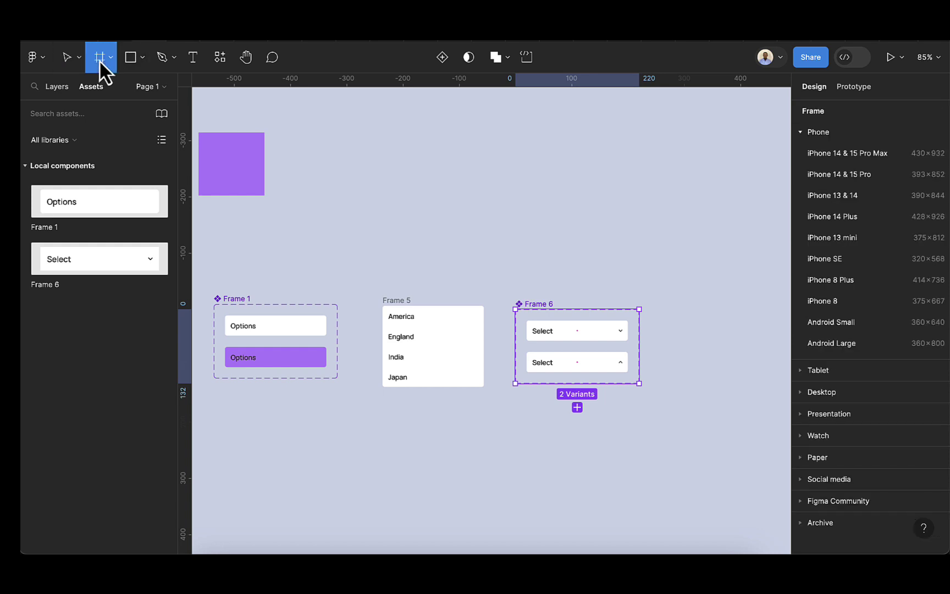
pyautogui.click(858, 237)
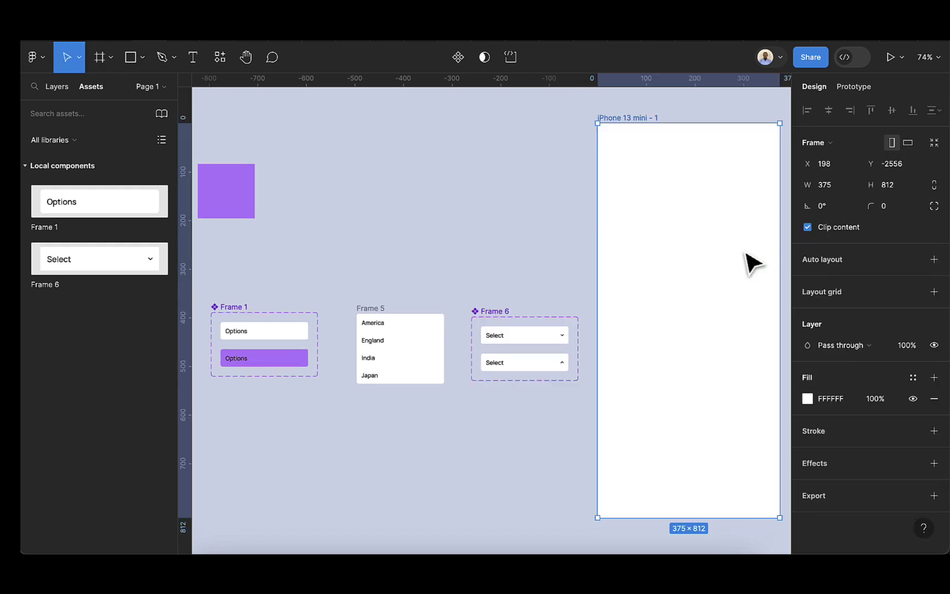
pyautogui.scroll(-2, 754, 402)
pyautogui.moveTo(746, 258); pyautogui.dragTo(737, 386)
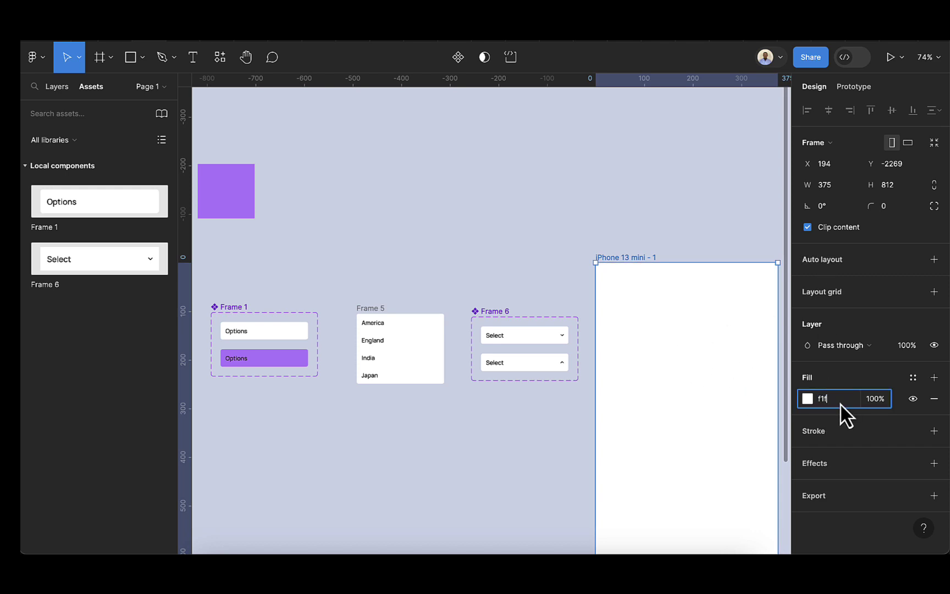
# Step: Set the iPhone 13 mini frame's fill color to FAFAFA
pyautogui.press('Return')
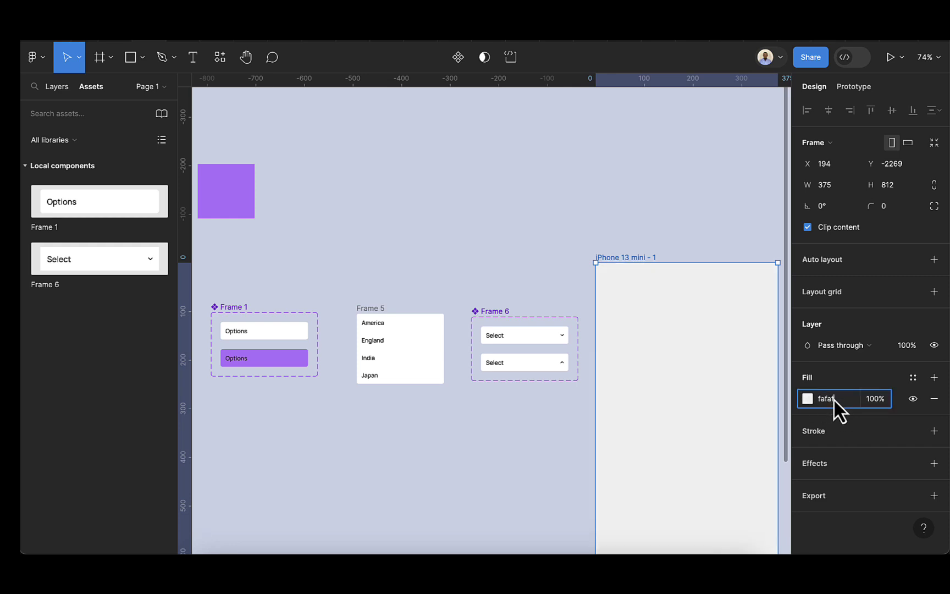
pyautogui.write('a')
pyautogui.press('Return')
pyautogui.scroll(-2, 744, 398)
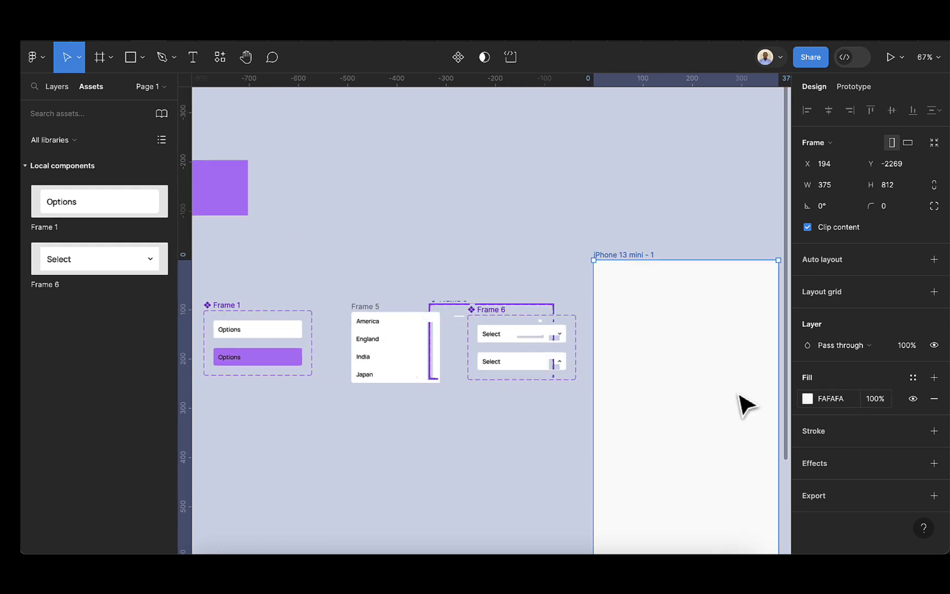
pyautogui.scroll(3, 739, 396)
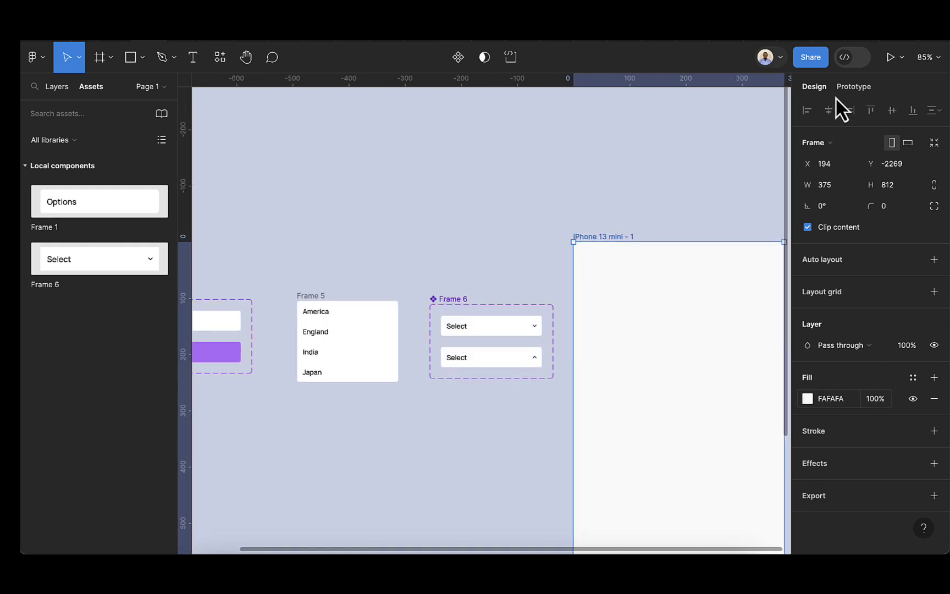
pyautogui.click(850, 88)
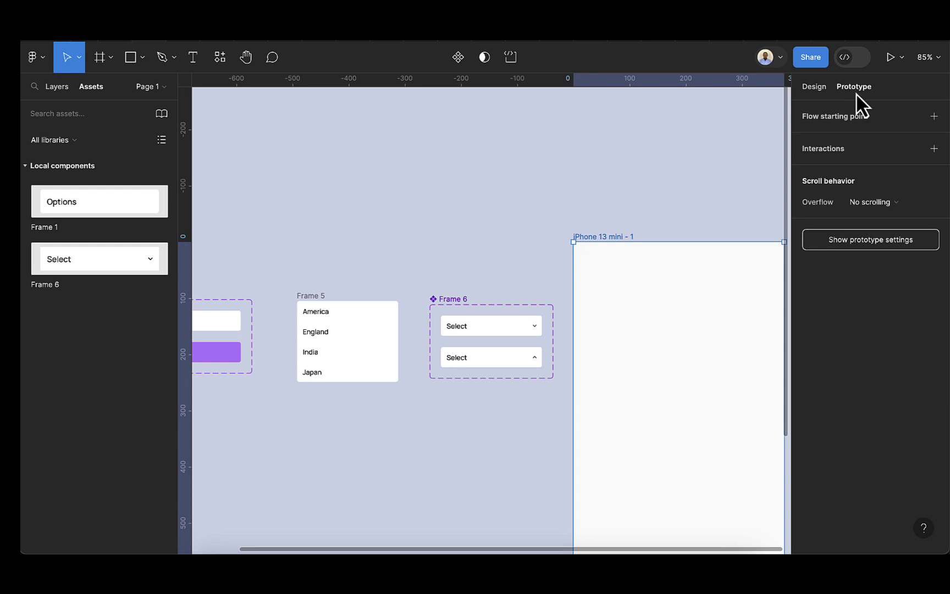
pyautogui.scroll(5, 502, 325)
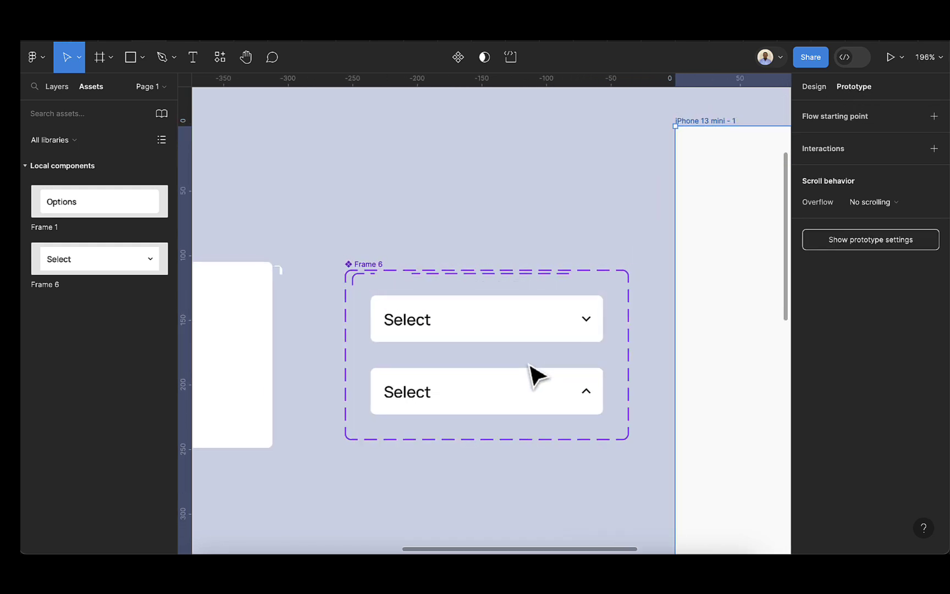
pyautogui.scroll(-1, 536, 376)
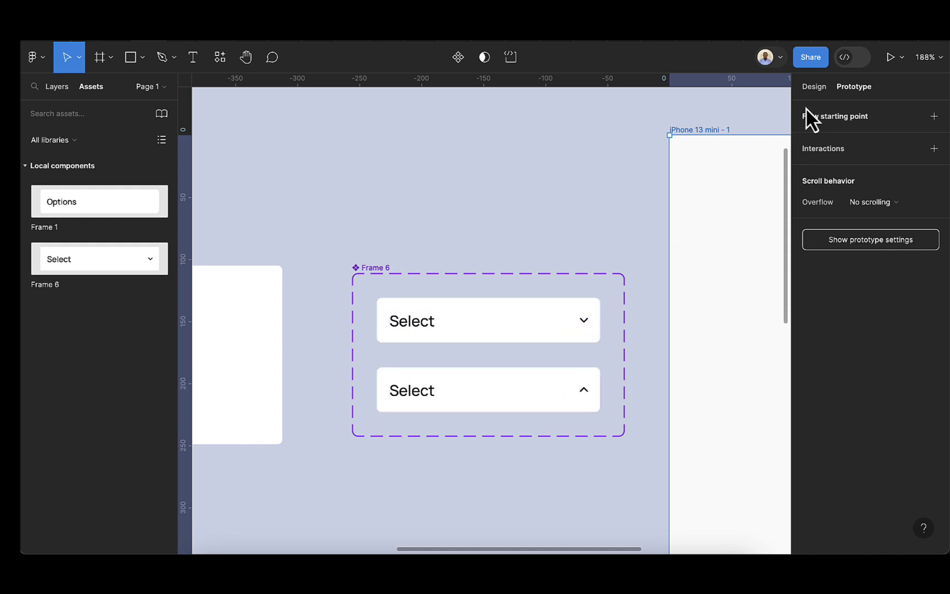
pyautogui.click(816, 90)
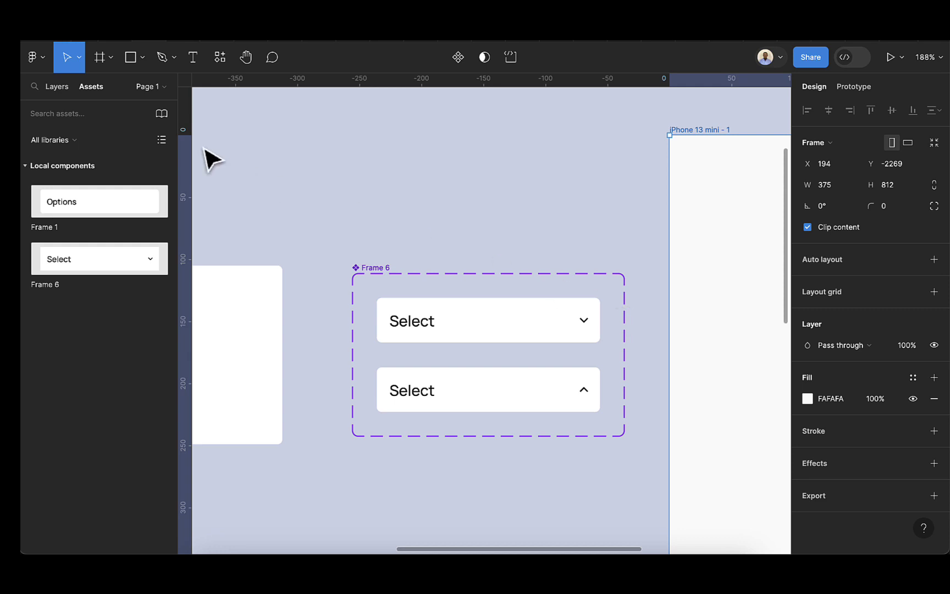
# Step: Show the page's layer list instead of the component assets
pyautogui.click(56, 89)
pyautogui.scroll(-5, 379, 321)
pyautogui.scroll(-2, 391, 324)
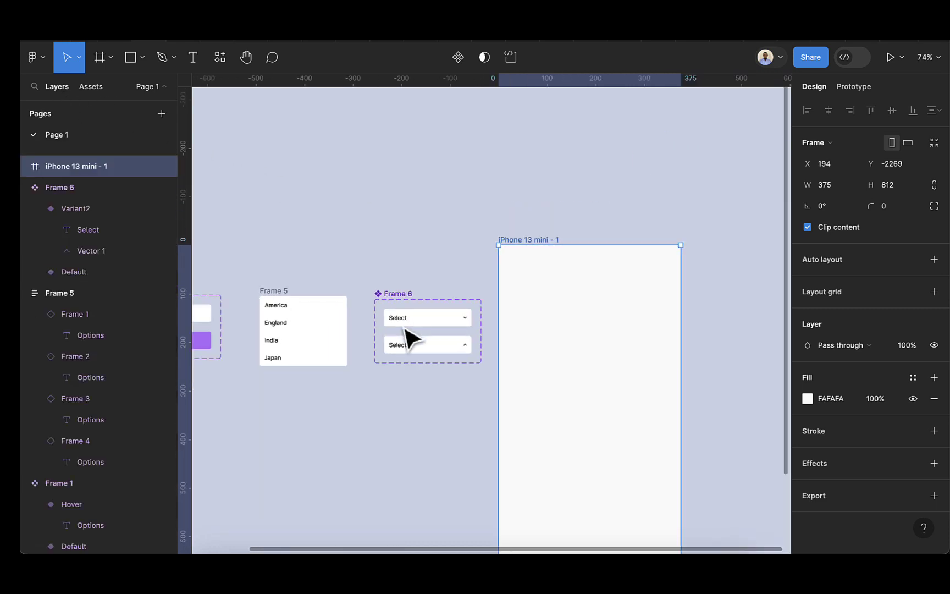
pyautogui.hscroll(-3, 272, 318)
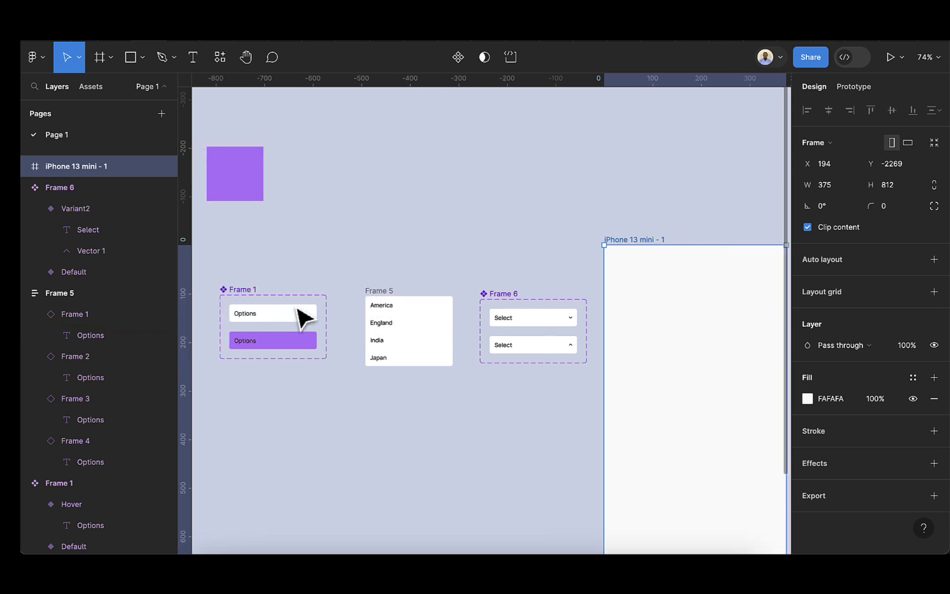
# Step: Turn the auto-layout list of four country options into a component
pyautogui.click(382, 298)
pyautogui.scroll(2, 385, 301)
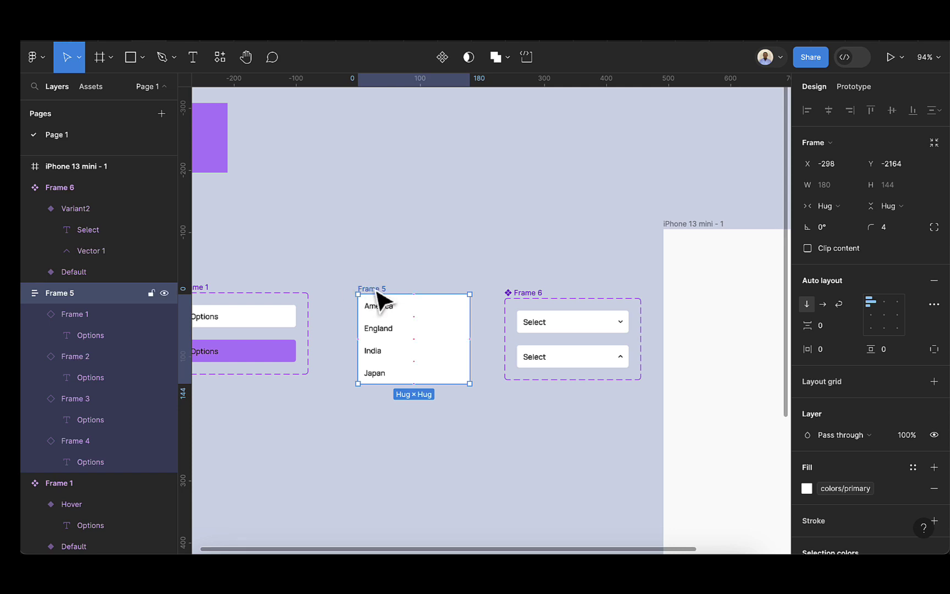
pyautogui.click(443, 61)
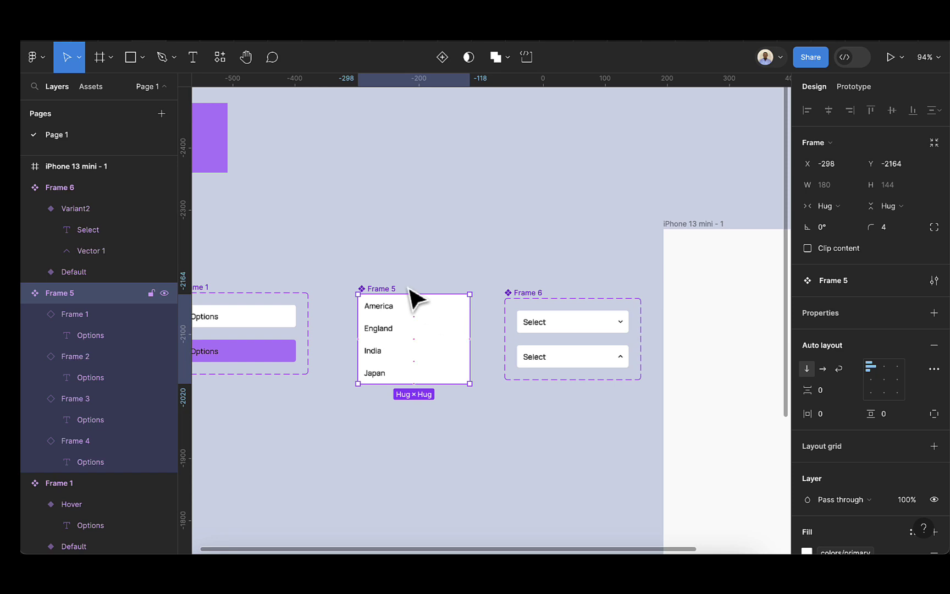
# Step: Place an instance of the country list component below the Select component set, at about X -126, Y -1971
pyautogui.click(90, 87)
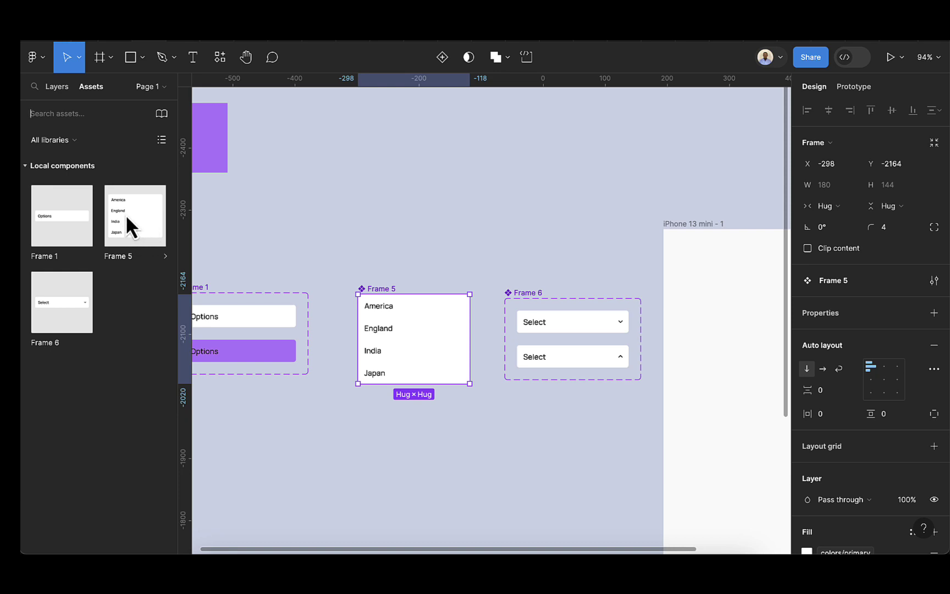
pyautogui.moveTo(128, 221); pyautogui.dragTo(520, 465)
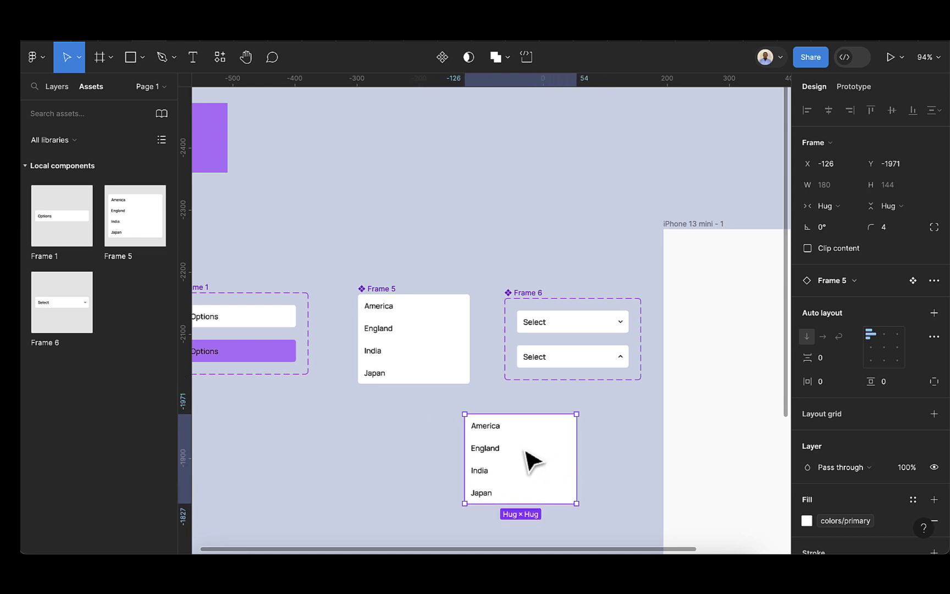
pyautogui.click(54, 86)
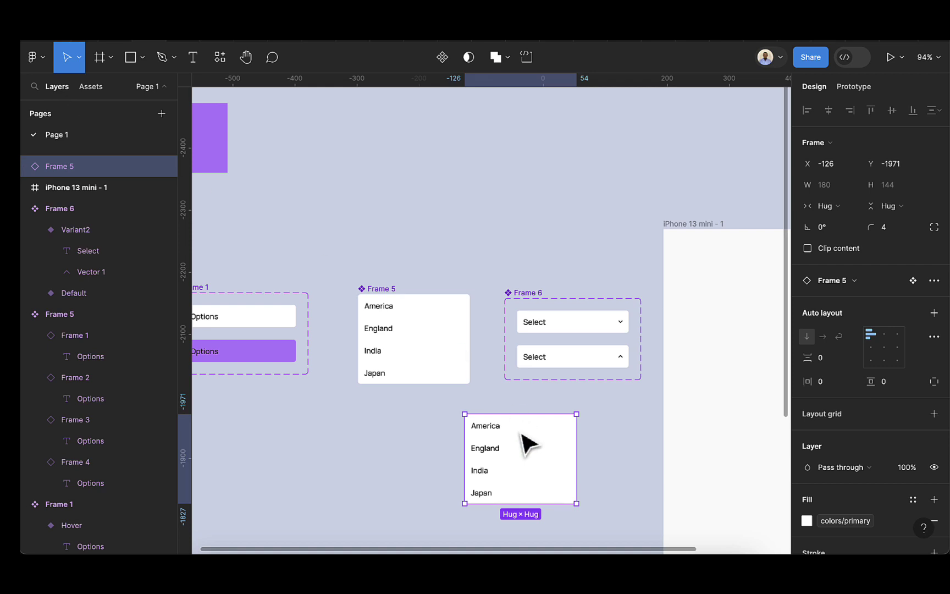
pyautogui.scroll(3, 599, 468)
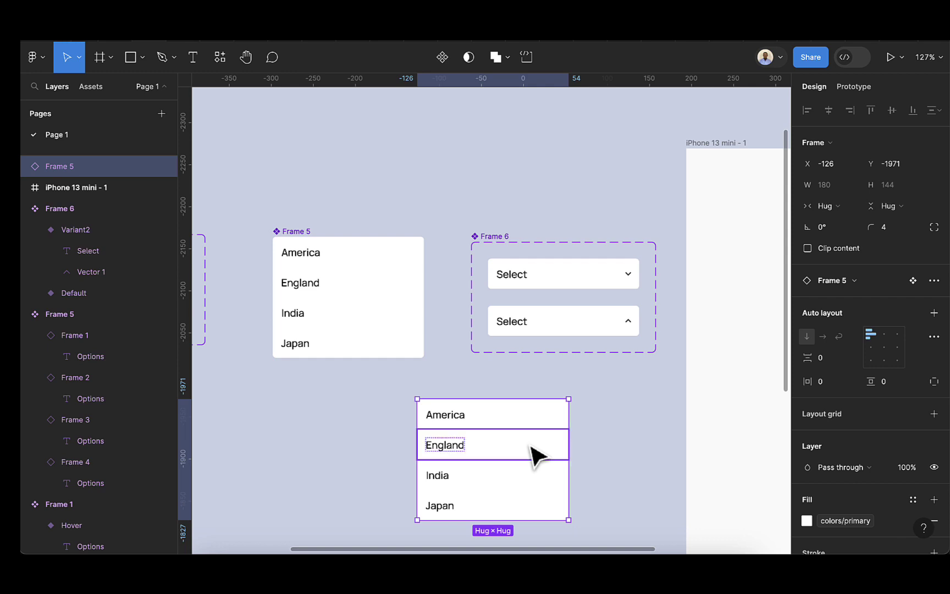
# Step: Cut the country list instance from the canvas and paste it into the Select field's Variant2
pyautogui.press('Delete')
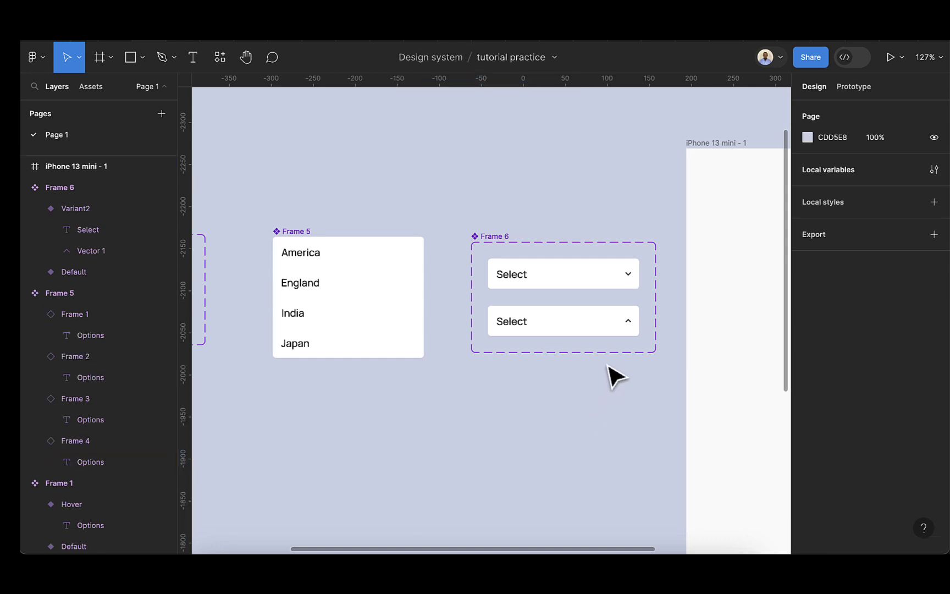
pyautogui.click(604, 333)
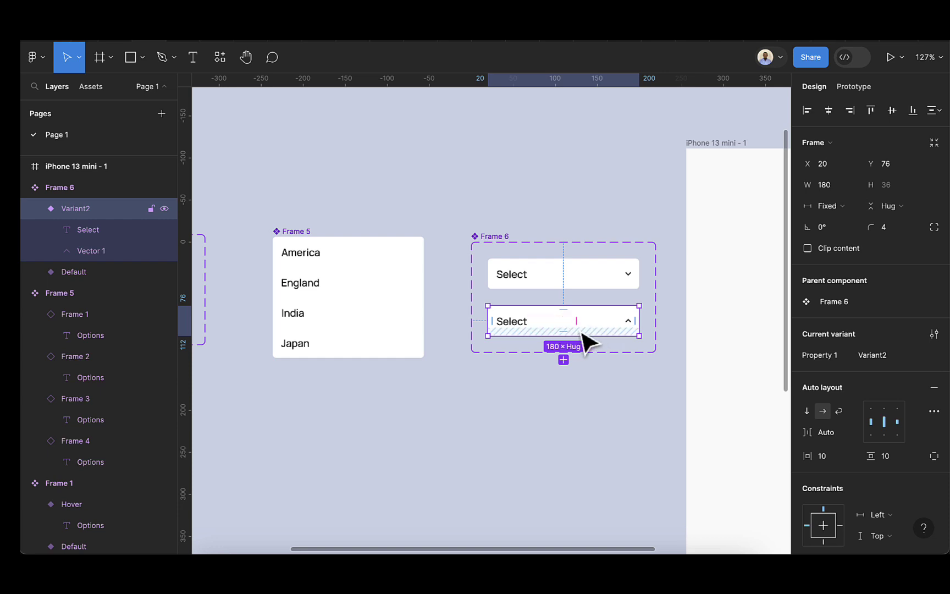
pyautogui.hotkey('ctrl', 'v')
pyautogui.hscroll(2, 667, 365)
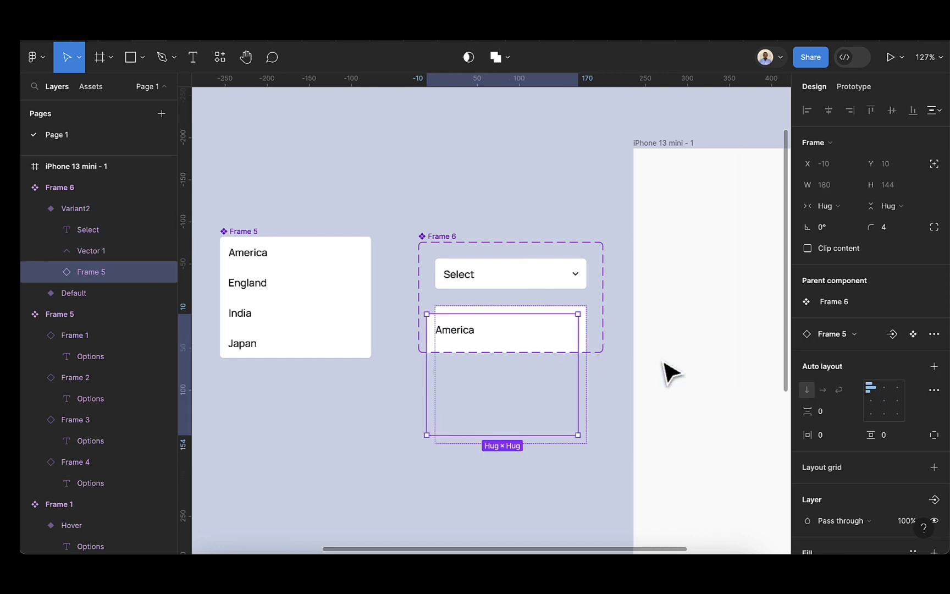
# Step: Move the iPhone 13 mini frame farther from the Select component set, to about X 380, Y -2193
pyautogui.hscroll(2, 663, 363)
pyautogui.click(612, 144)
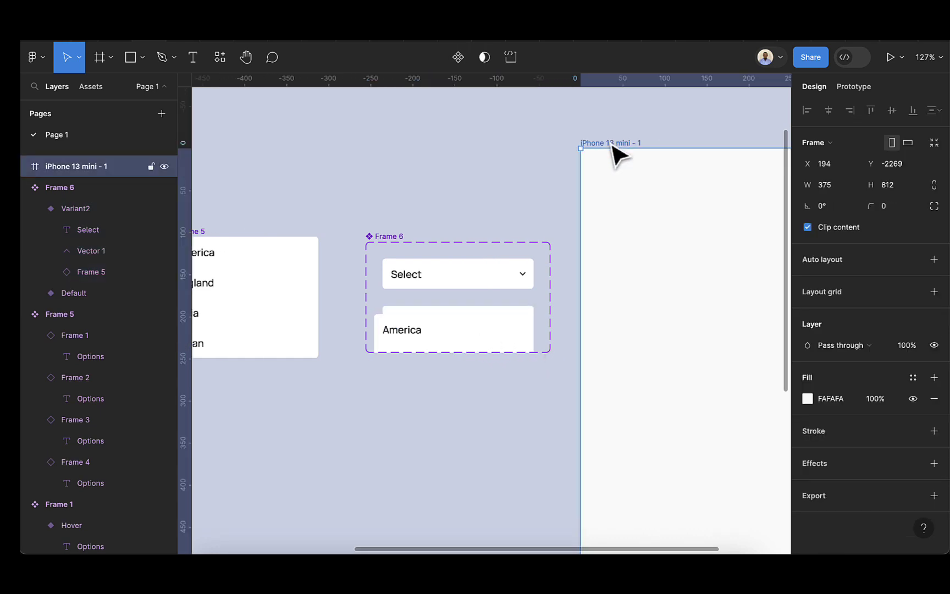
pyautogui.moveTo(615, 156); pyautogui.dragTo(776, 214)
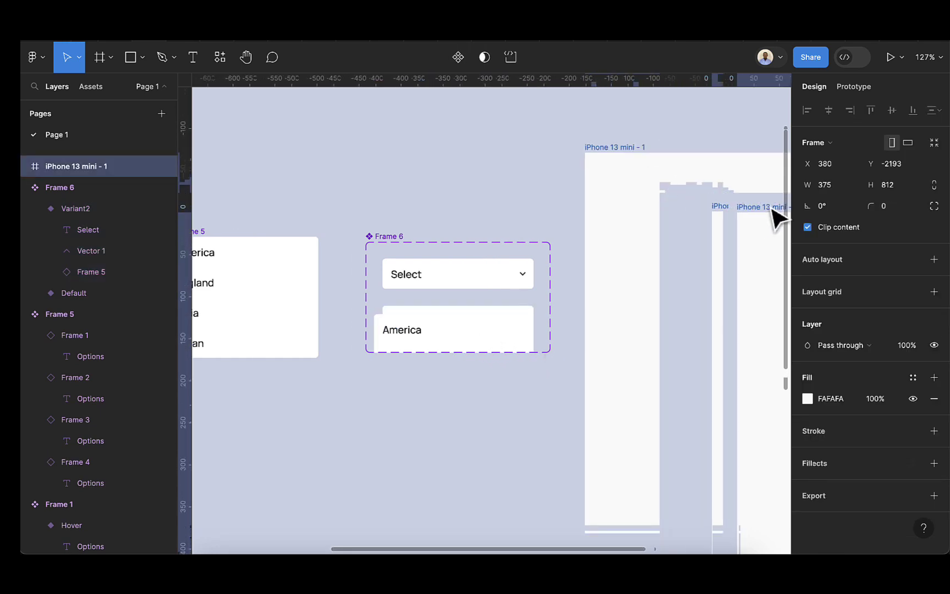
# Step: Enlarge the Select component set to about 297 × 334, with its upper edge at about Y -2183
pyautogui.click(394, 235)
pyautogui.moveTo(550, 353); pyautogui.dragTo(615, 501)
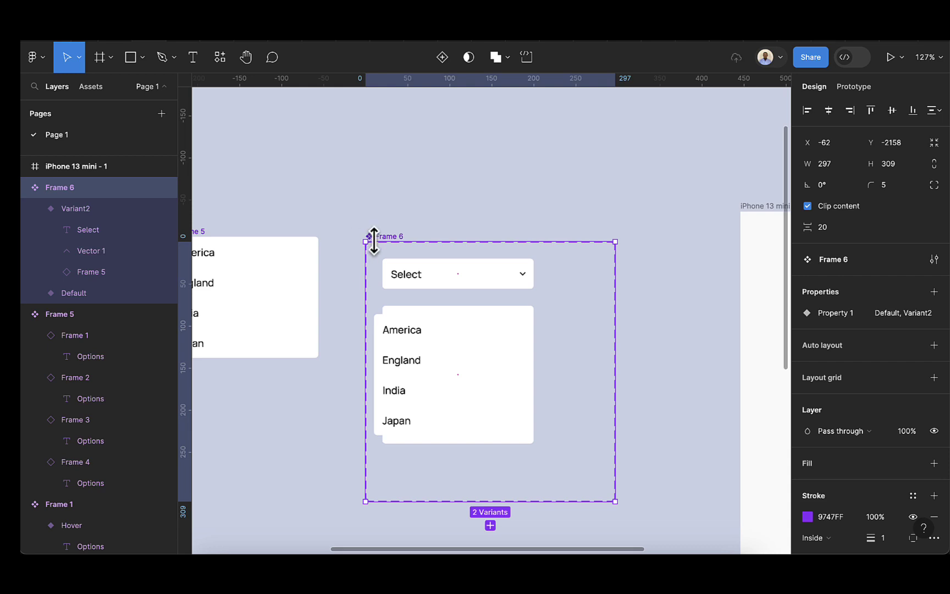
pyautogui.moveTo(374, 240); pyautogui.dragTo(373, 219)
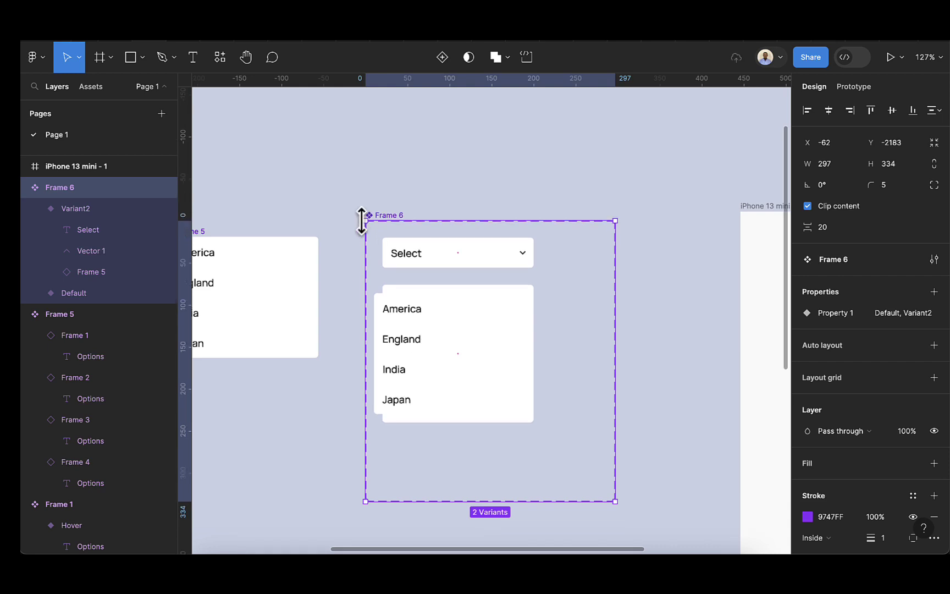
# Step: Rename the Property 1 value of the Select component's Variant2 to open
pyautogui.doubleClick(431, 352)
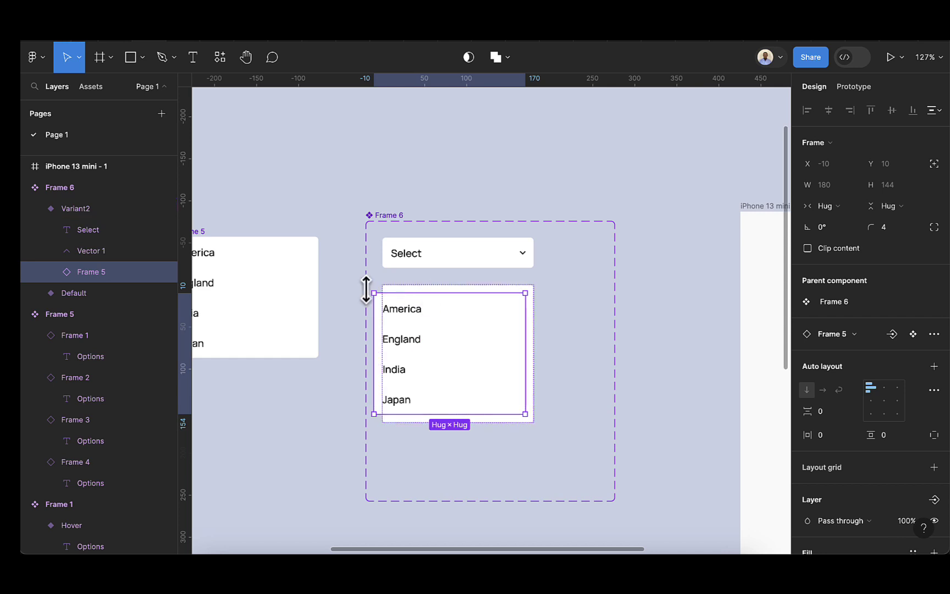
pyautogui.click(80, 214)
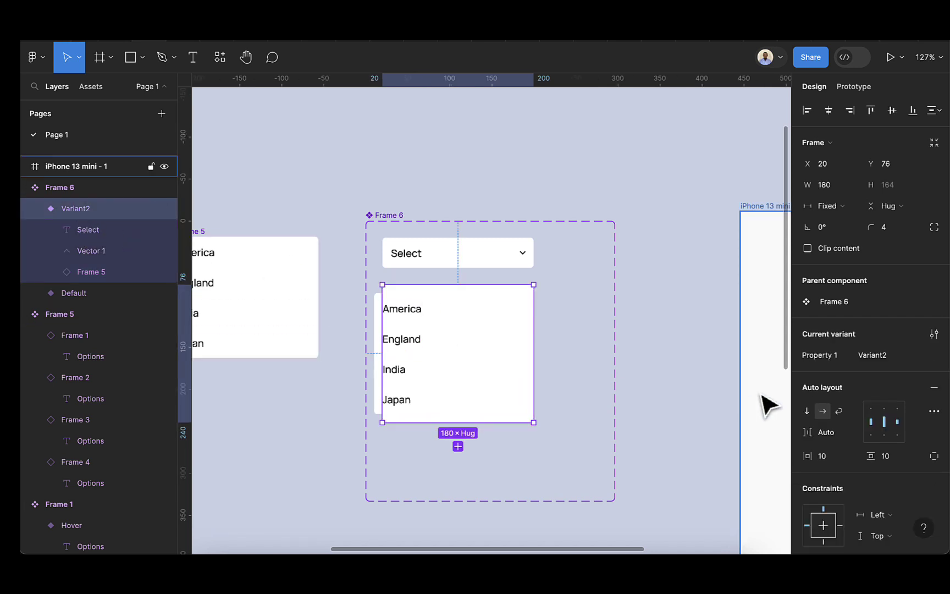
pyautogui.click(34, 209)
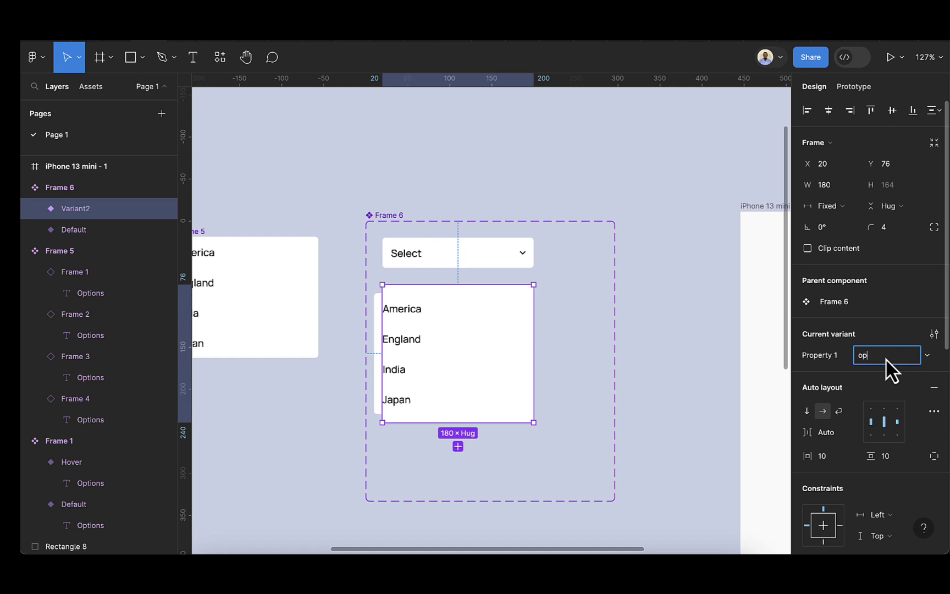
pyautogui.press('Return')
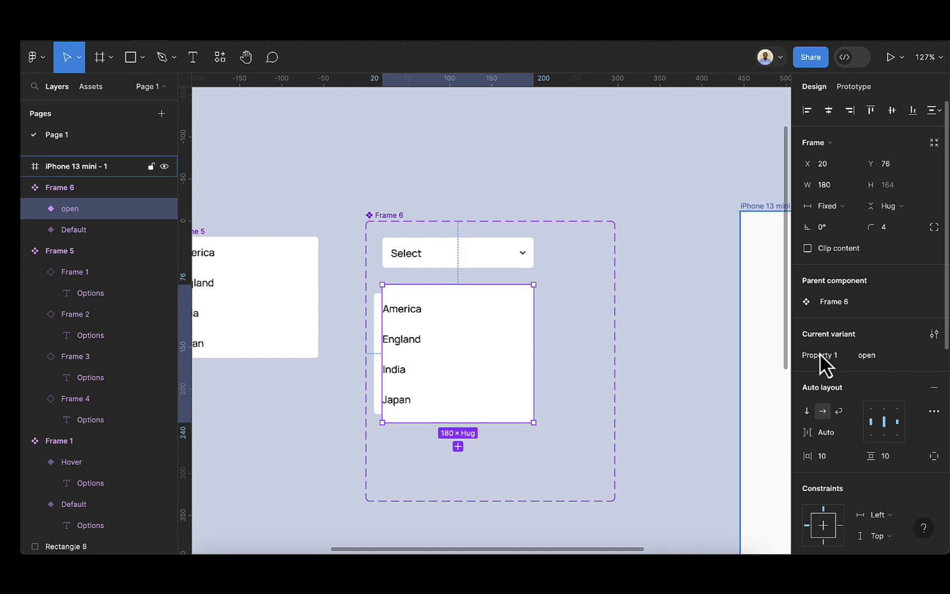
# Step: Check the Property 1 value of the Select component's Default variant
pyautogui.click(85, 233)
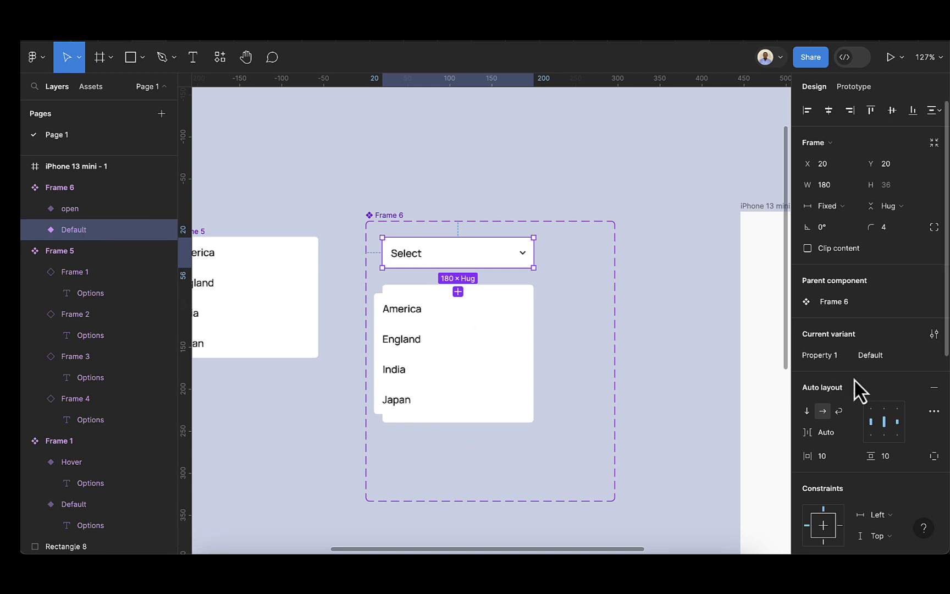
pyautogui.click(886, 359)
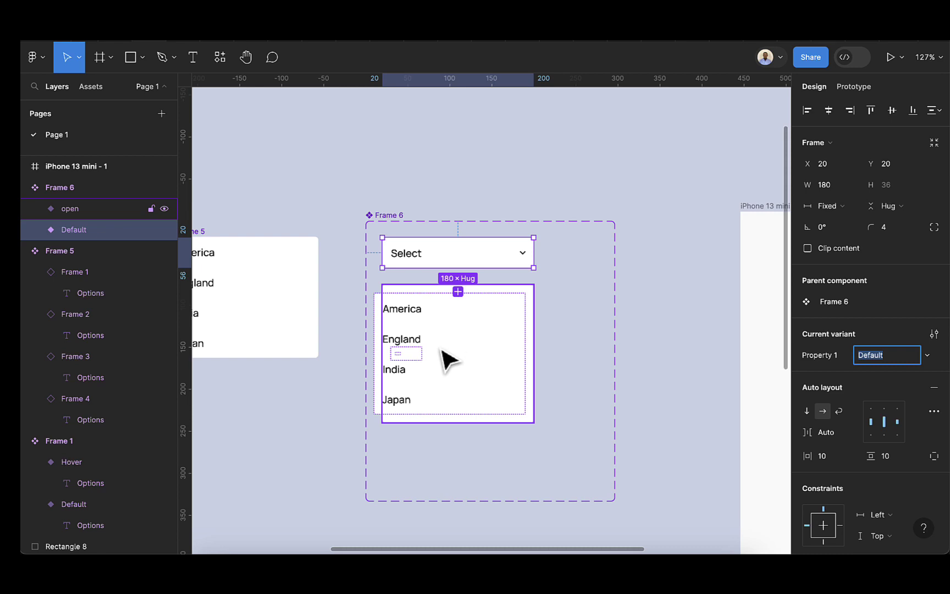
pyautogui.click(485, 365)
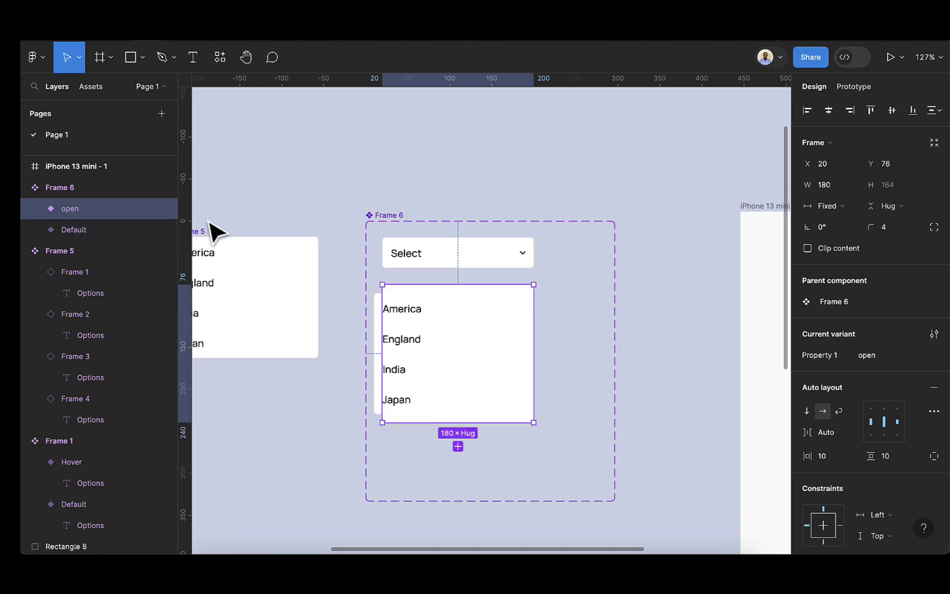
# Step: Hide and show the open variant twice to check what it contains
pyautogui.click(164, 208)
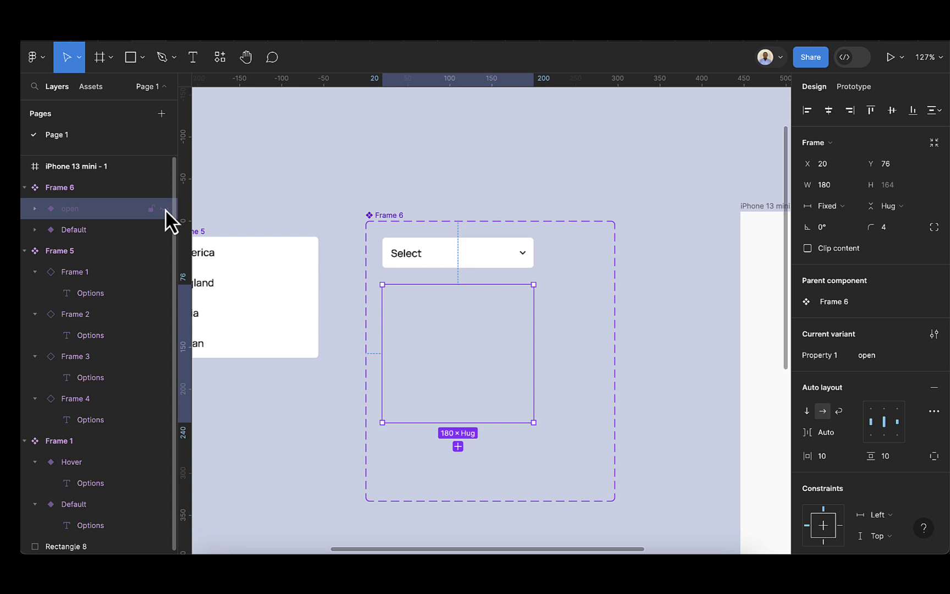
pyautogui.click(164, 208)
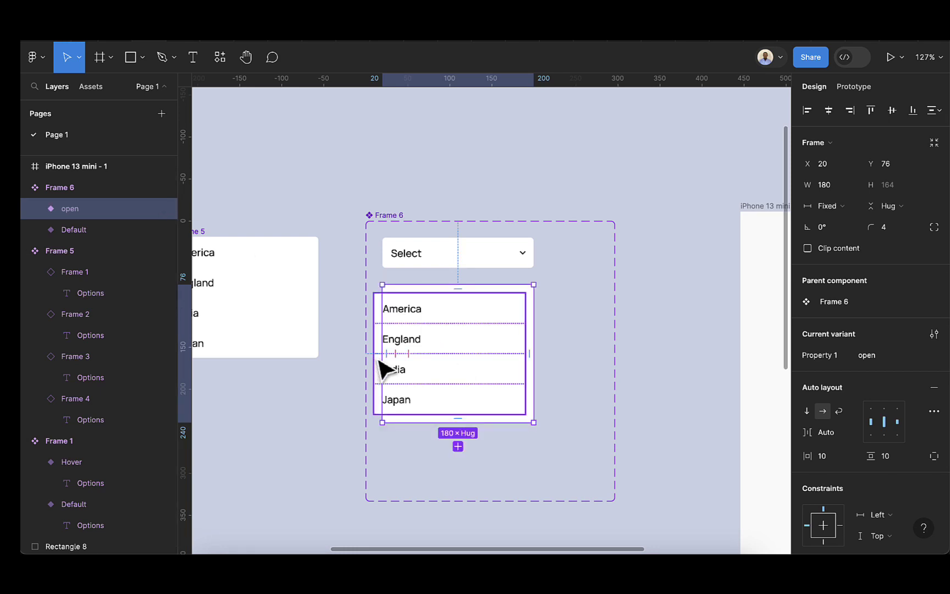
pyautogui.click(165, 208)
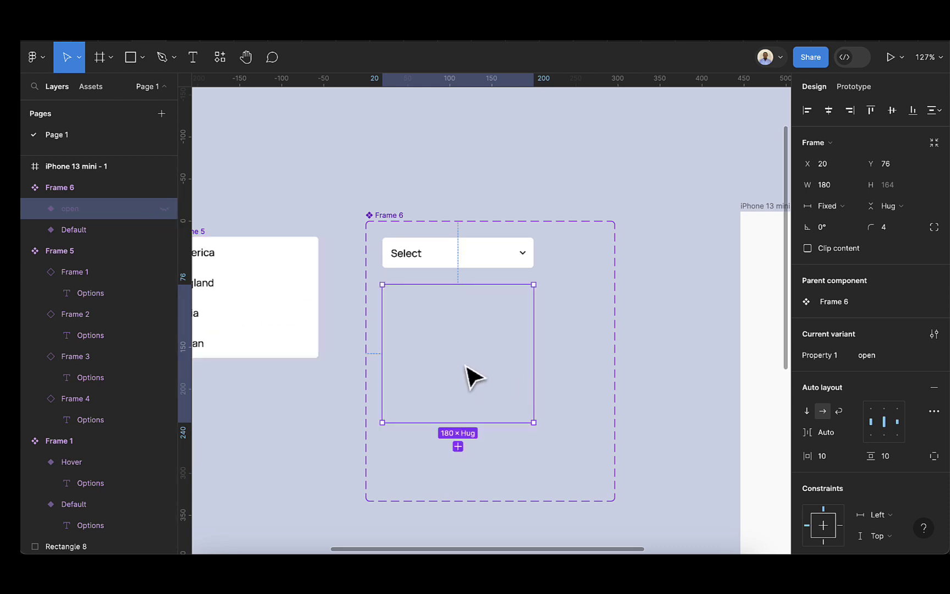
pyautogui.click(165, 208)
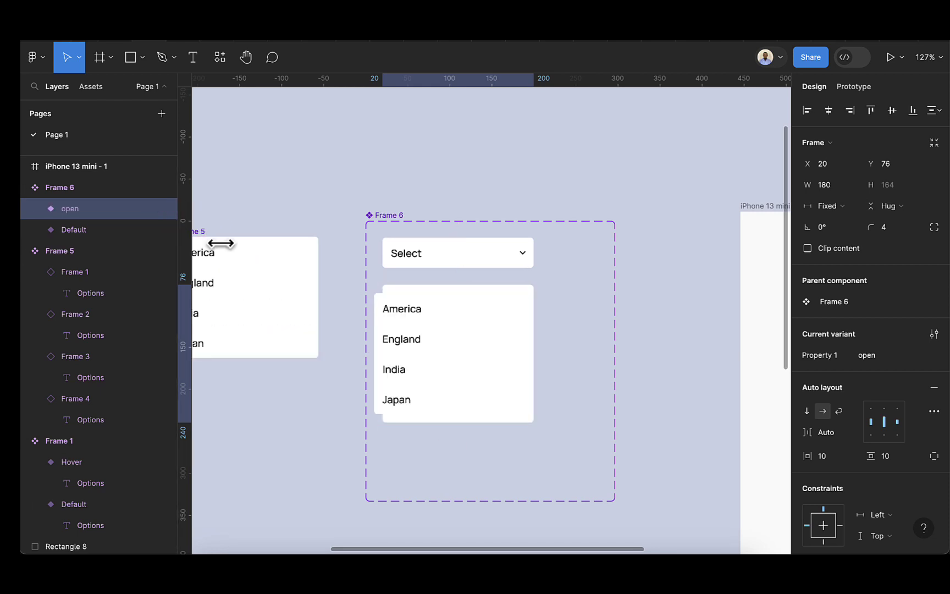
# Step: Give the country list inside the open variant absolute position and move it just below the Select field, to X 0, Y 40
pyautogui.click(375, 327)
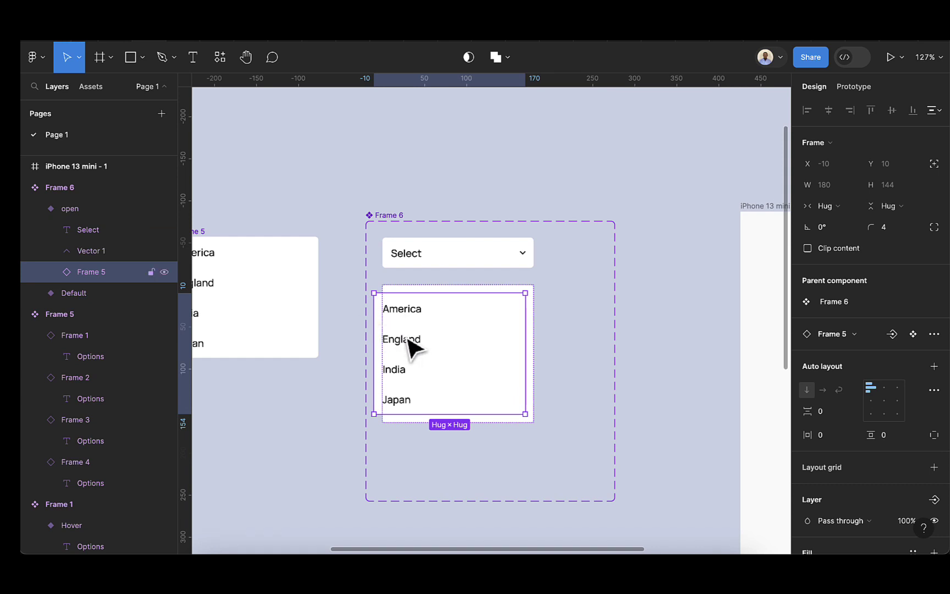
pyautogui.click(934, 164)
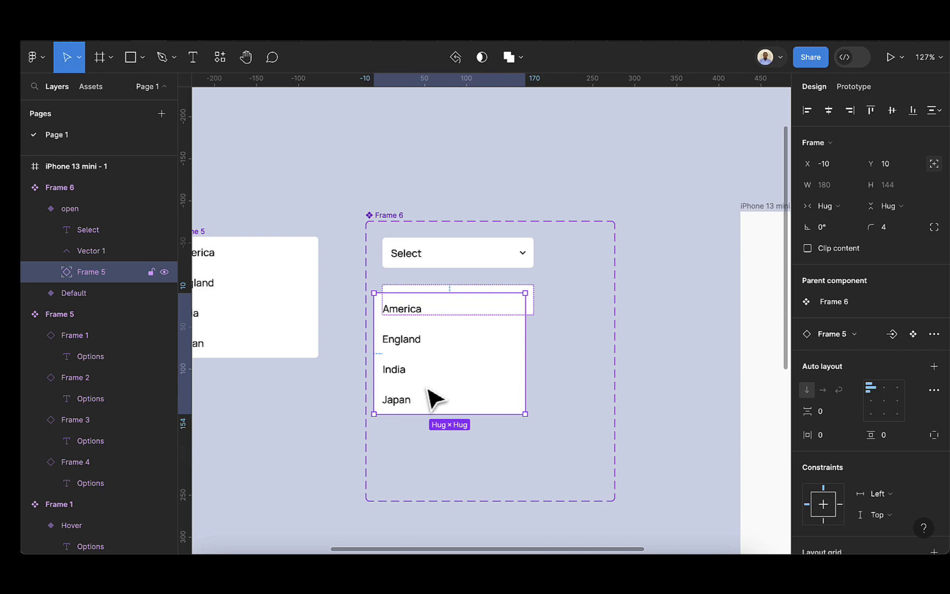
pyautogui.press('Down')
pyautogui.press('Down')
pyautogui.press('Down')
pyautogui.press('Down')
pyautogui.press('Down')
pyautogui.press('Down')
pyautogui.press('Down')
pyautogui.press('Down')
pyautogui.press('Down')
pyautogui.press('Down')
pyautogui.press('Down')
pyautogui.press('Down')
pyautogui.press('Down')
pyautogui.press('Down')
pyautogui.press('Down')
pyautogui.press('Down')
pyautogui.press('Down')
pyautogui.press('Down')
pyautogui.press('Down')
pyautogui.press('Down')
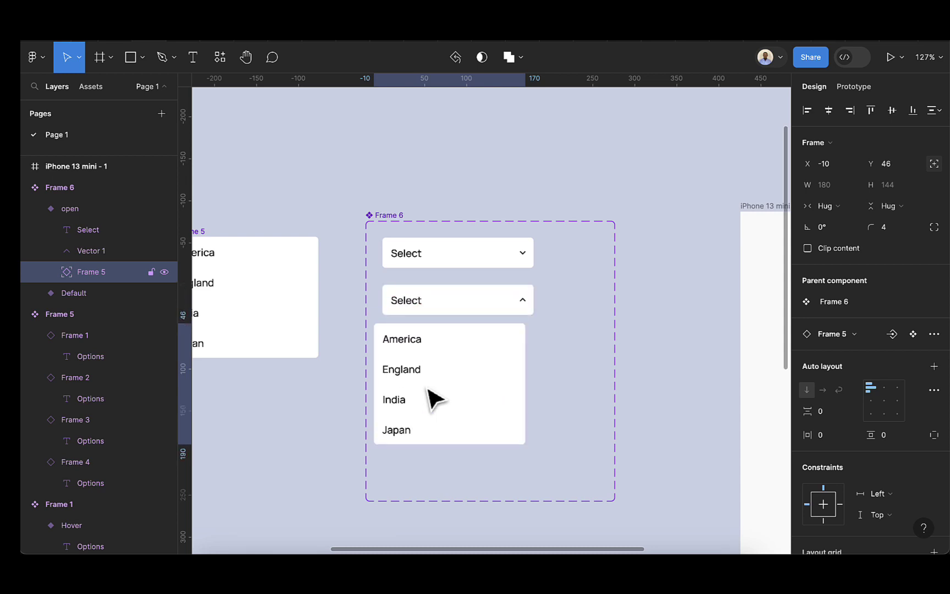
pyautogui.press('Right')
pyautogui.press('Right')
pyautogui.press('Right')
pyautogui.press('Right')
pyautogui.press('Right')
pyautogui.press('Right')
pyautogui.press('Right')
pyautogui.press('Right')
pyautogui.press('Right')
pyautogui.press('Right')
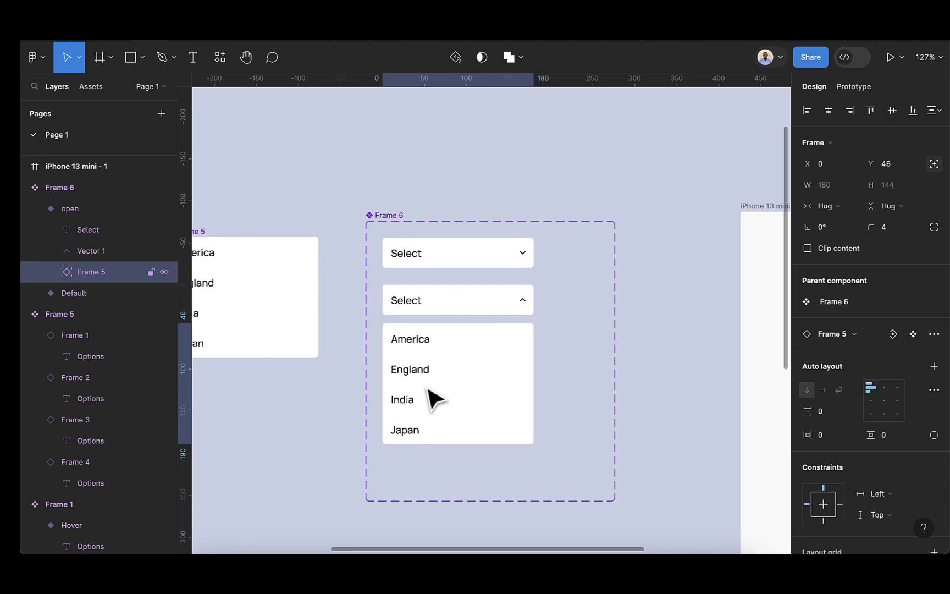
pyautogui.press('Up')
pyautogui.press('Up')
pyautogui.press('Up')
pyautogui.press('Up')
pyautogui.press('Up')
pyautogui.press('Up')
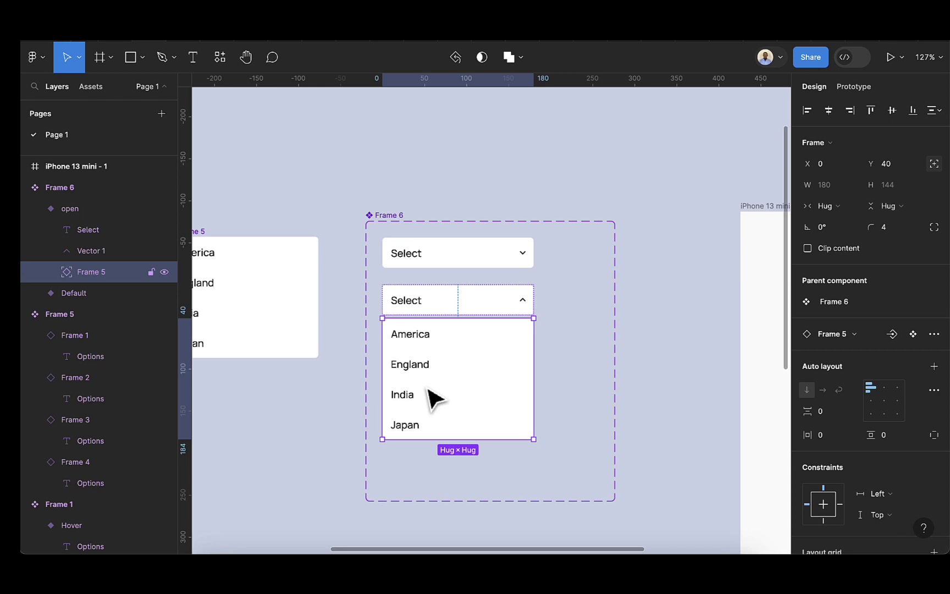
# Step: Hide the whole open variant and show it again to check the repositioned list
pyautogui.click(76, 214)
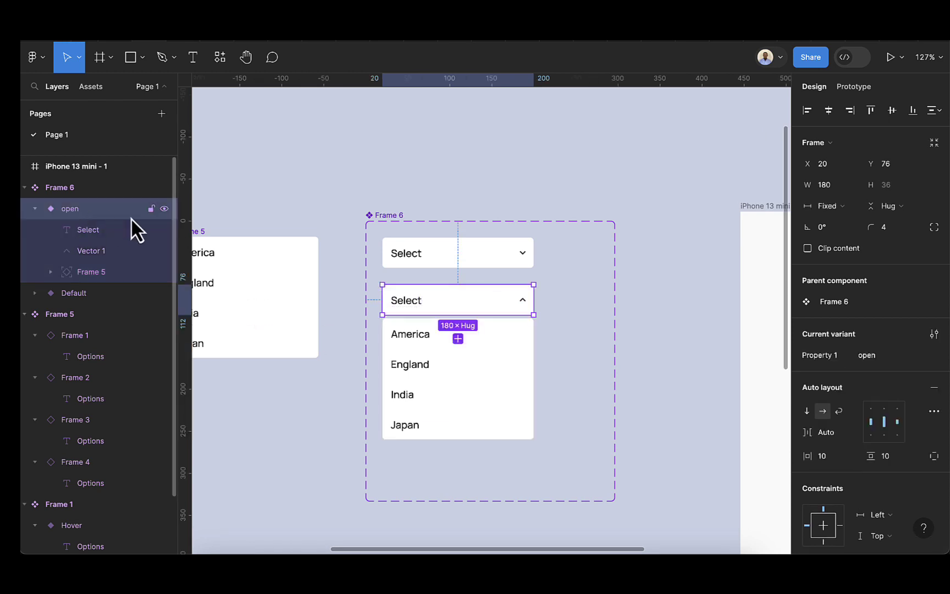
pyautogui.click(164, 210)
pyautogui.click(164, 209)
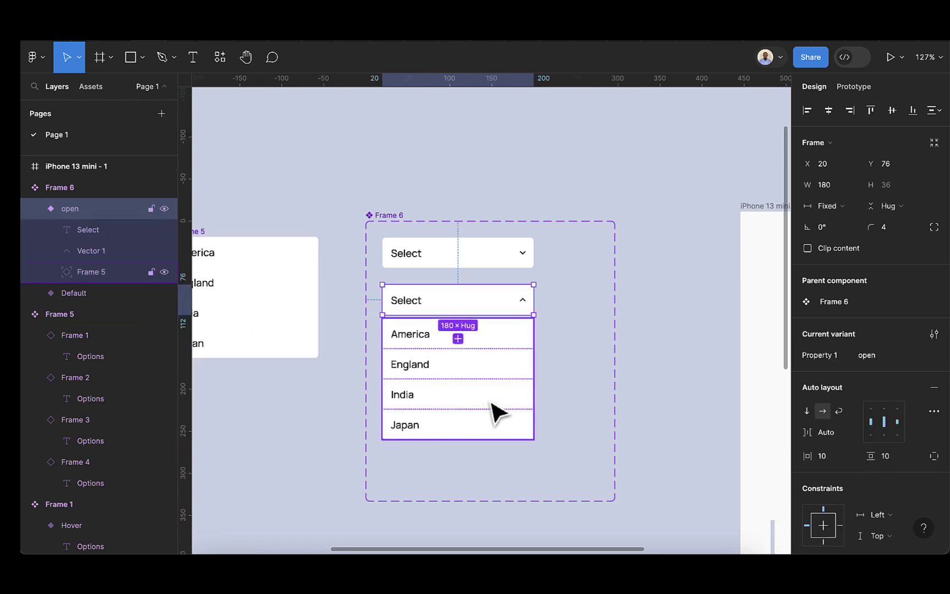
# Step: Try the country list in the open variant at Y 39, then restore its spacing below the Select field
pyautogui.scroll(5, 497, 412)
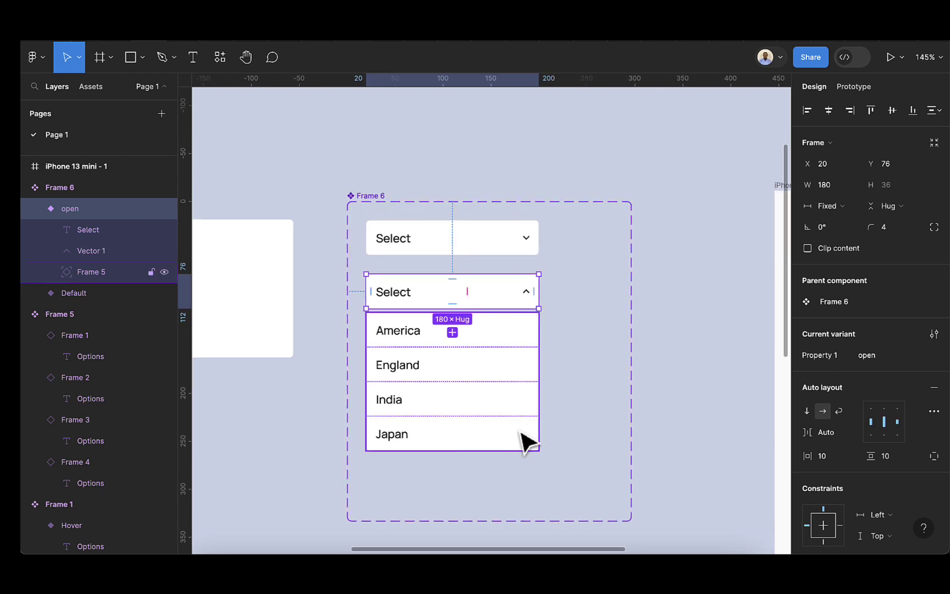
pyautogui.click(526, 440)
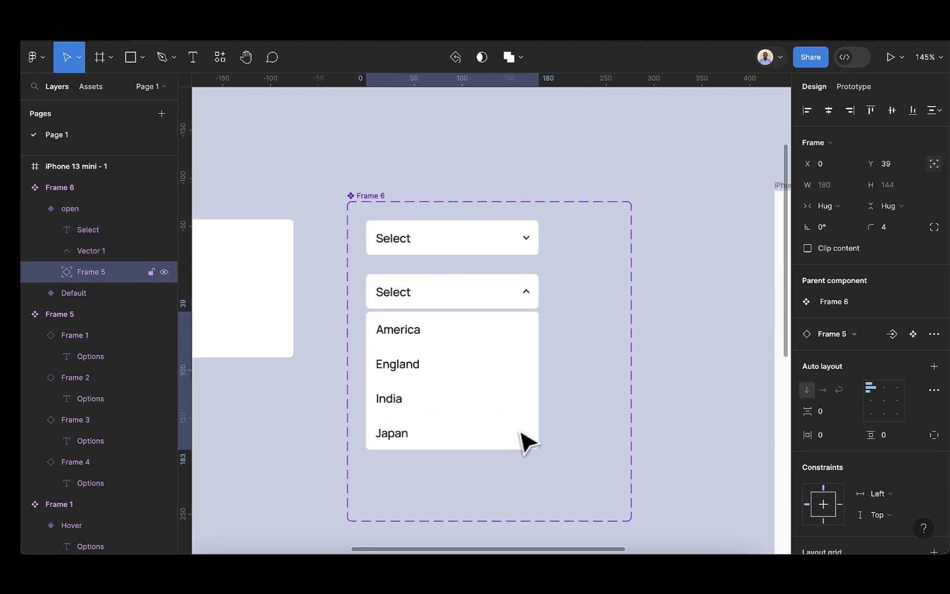
pyautogui.click(598, 171)
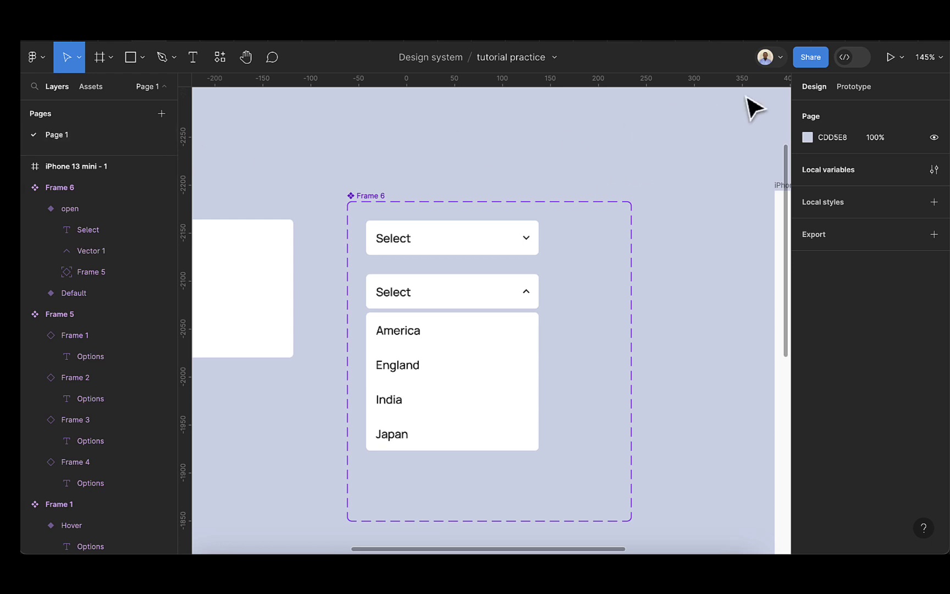
# Step: Add an on-click interaction from the Default Select variant that changes it to the open variant with Smart animate
pyautogui.click(854, 86)
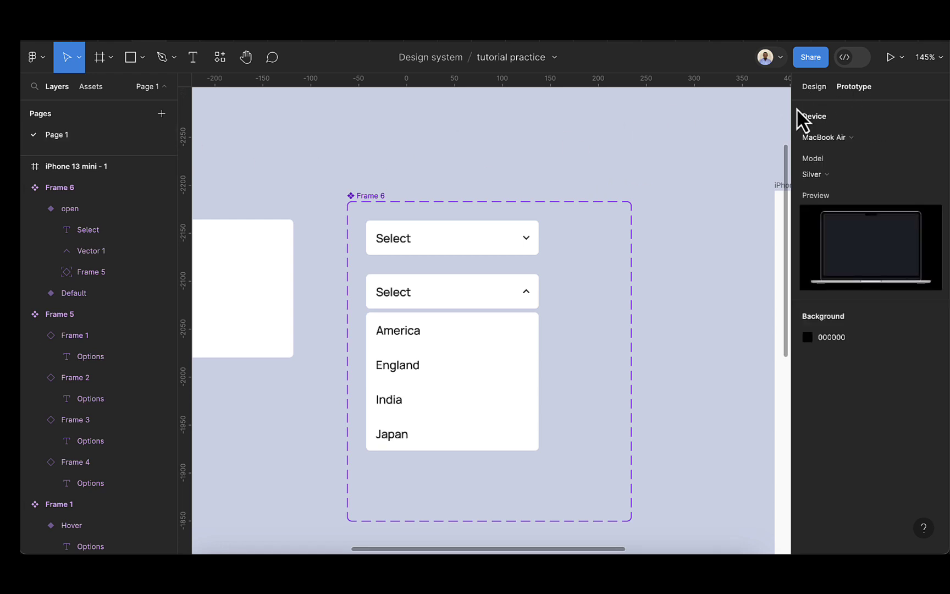
pyautogui.click(470, 241)
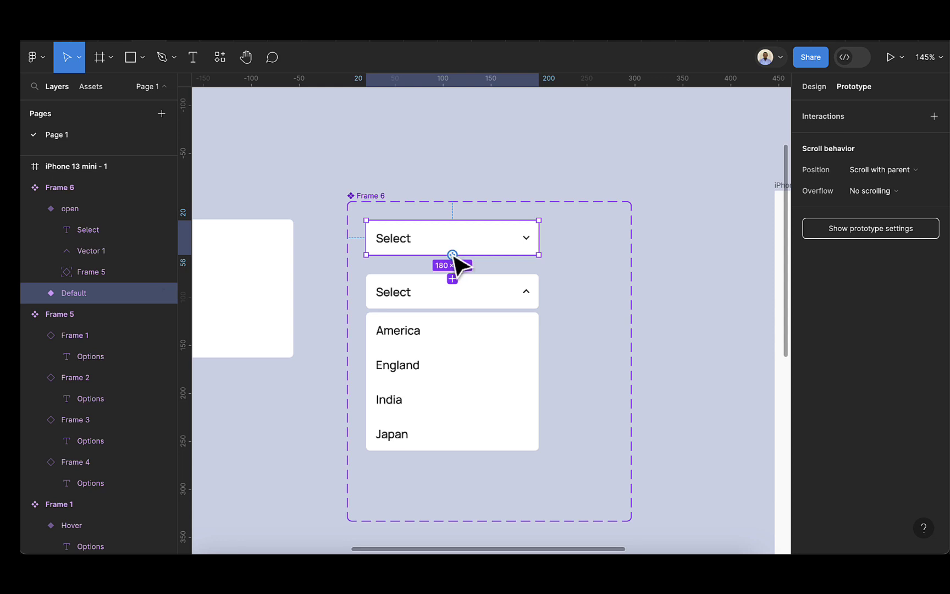
pyautogui.moveTo(453, 257); pyautogui.dragTo(454, 283)
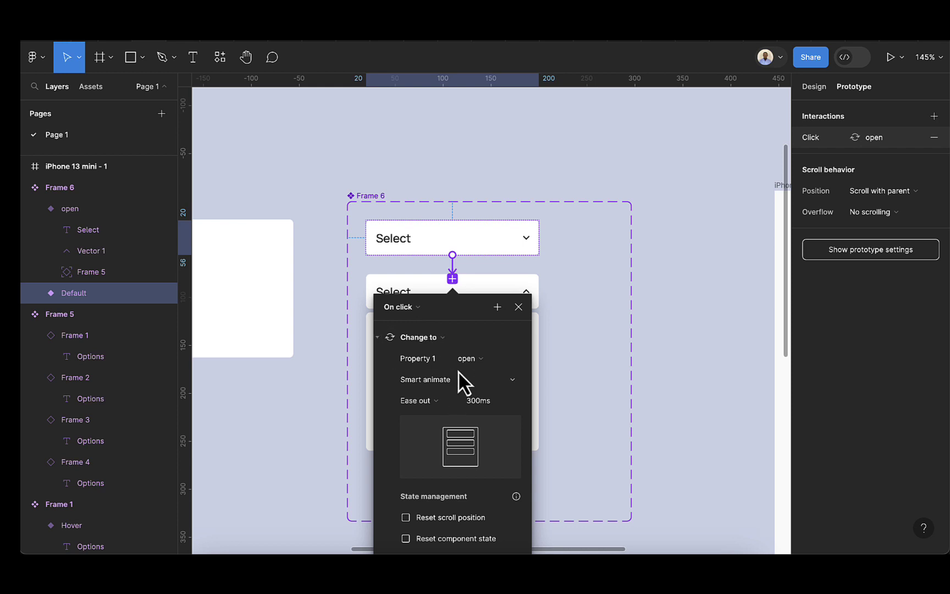
pyautogui.click(454, 380)
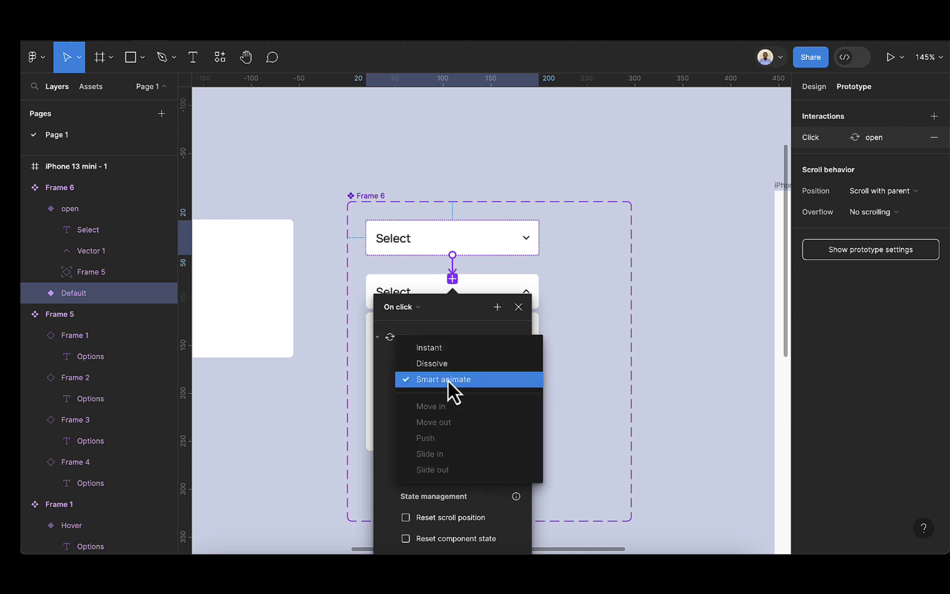
pyautogui.click(432, 349)
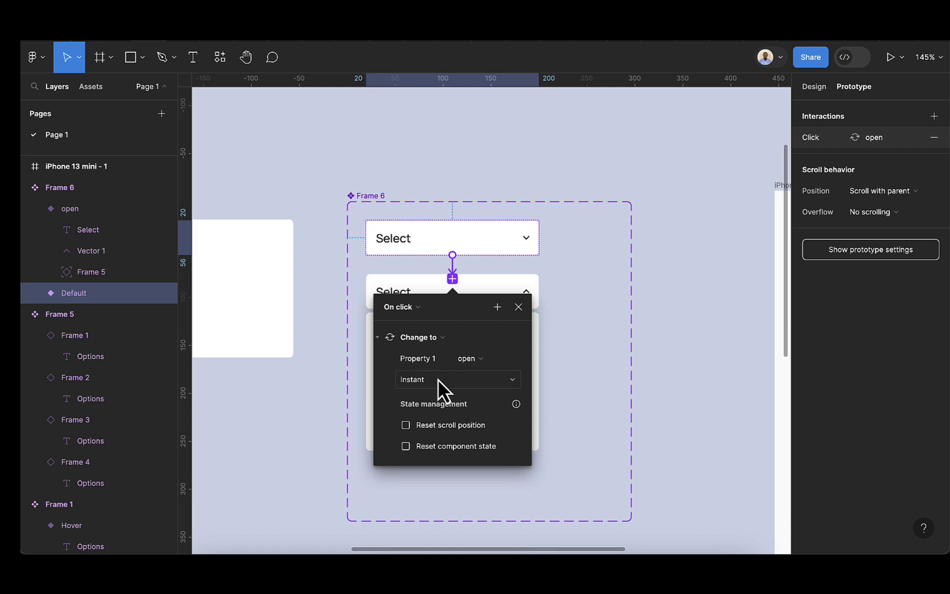
pyautogui.click(439, 378)
pyautogui.click(443, 411)
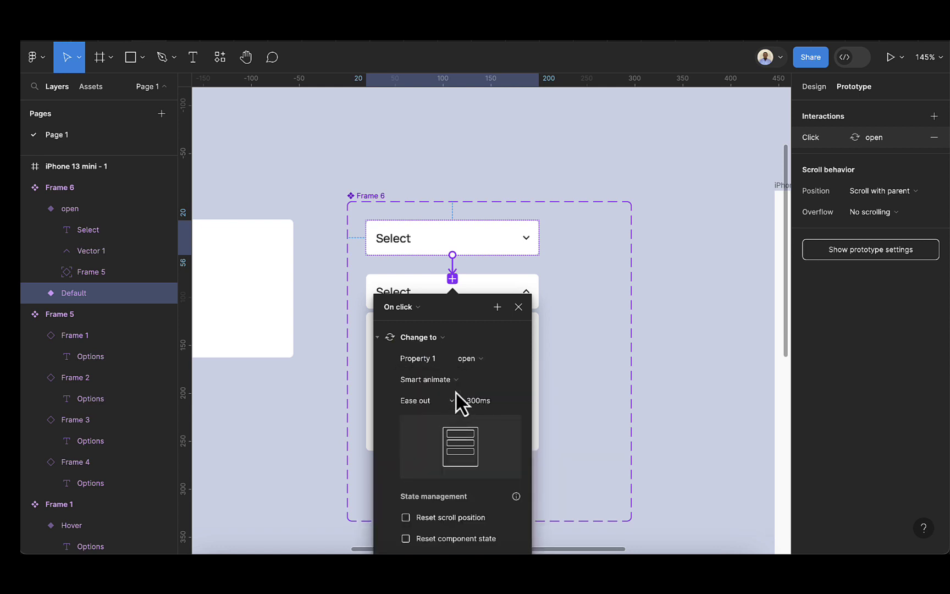
# Step: Add an on-click interaction from the open Select variant that changes it back to Default
pyautogui.click(521, 283)
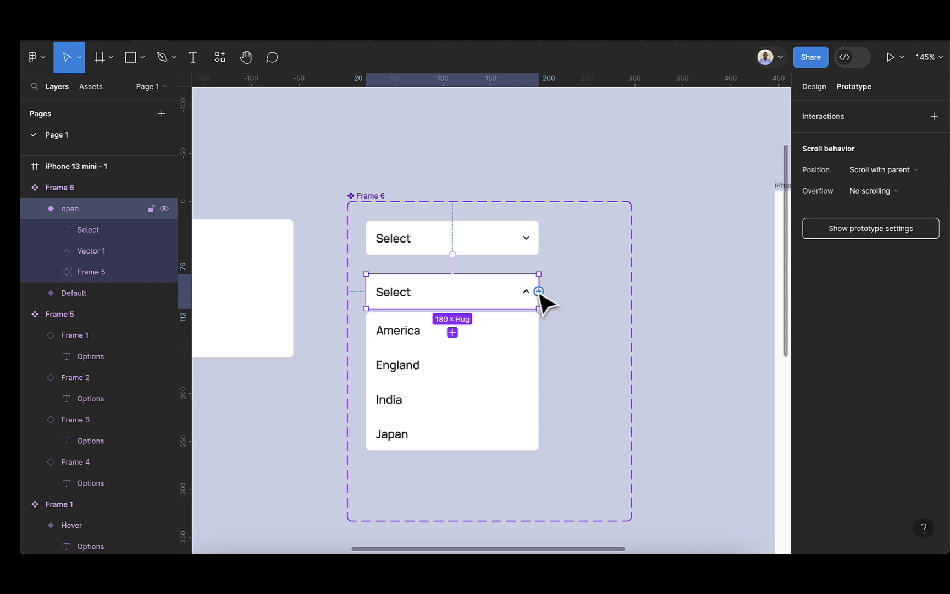
pyautogui.moveTo(538, 292); pyautogui.dragTo(526, 245)
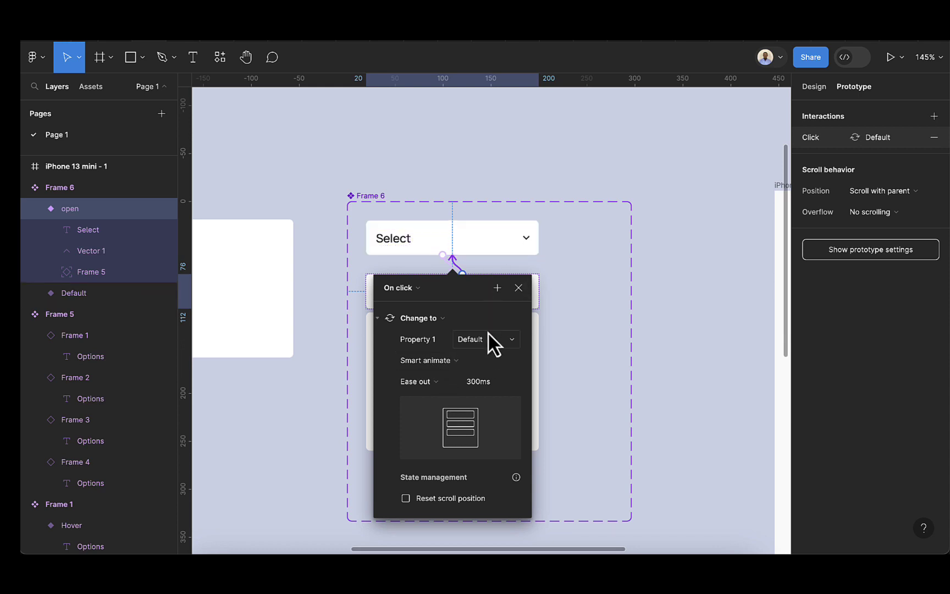
pyautogui.click(564, 191)
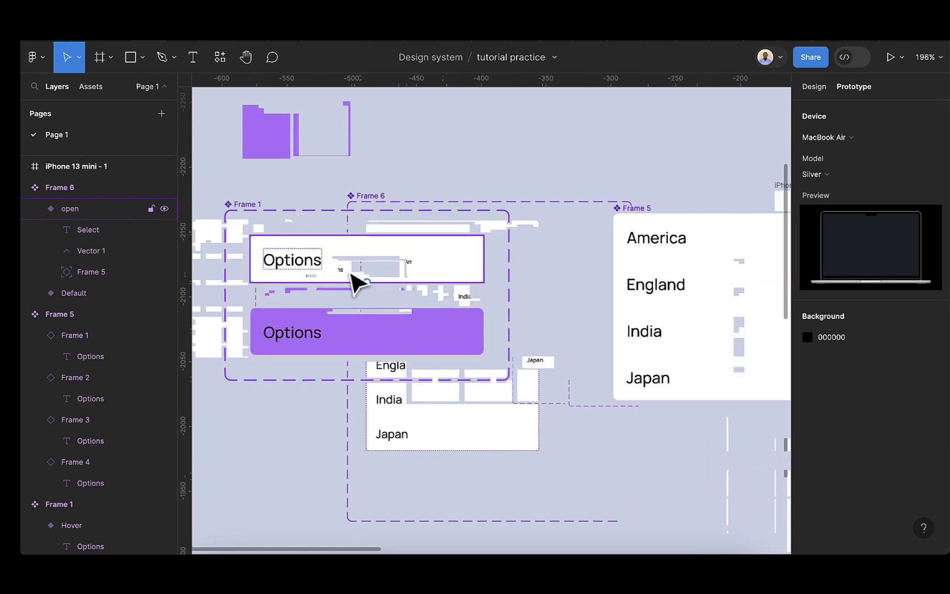
# Step: Add a While hovering interaction from the Options component's Default variant that changes it to its Hover variant
pyautogui.click(354, 280)
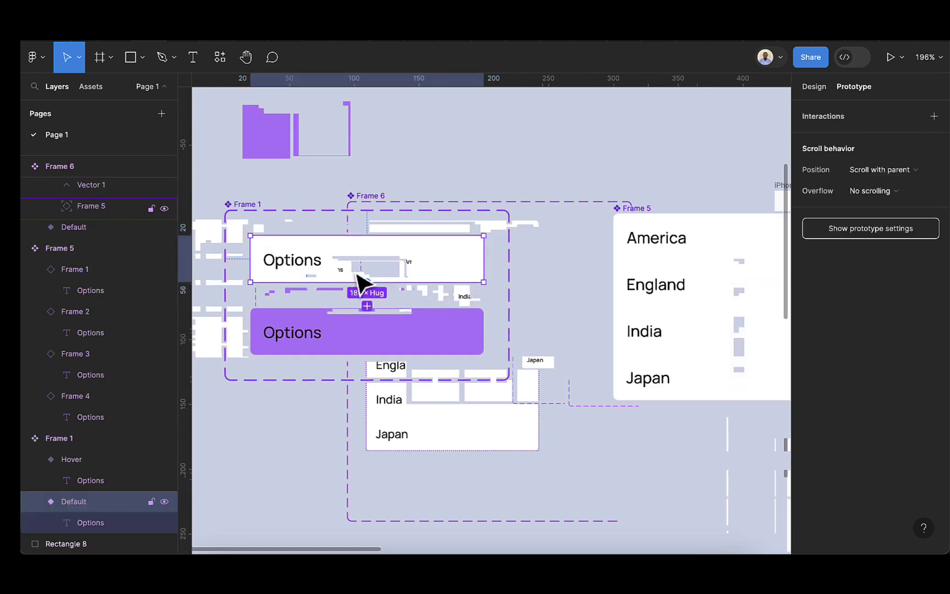
pyautogui.moveTo(367, 283); pyautogui.dragTo(376, 309)
pyautogui.moveTo(376, 309); pyautogui.dragTo(372, 317)
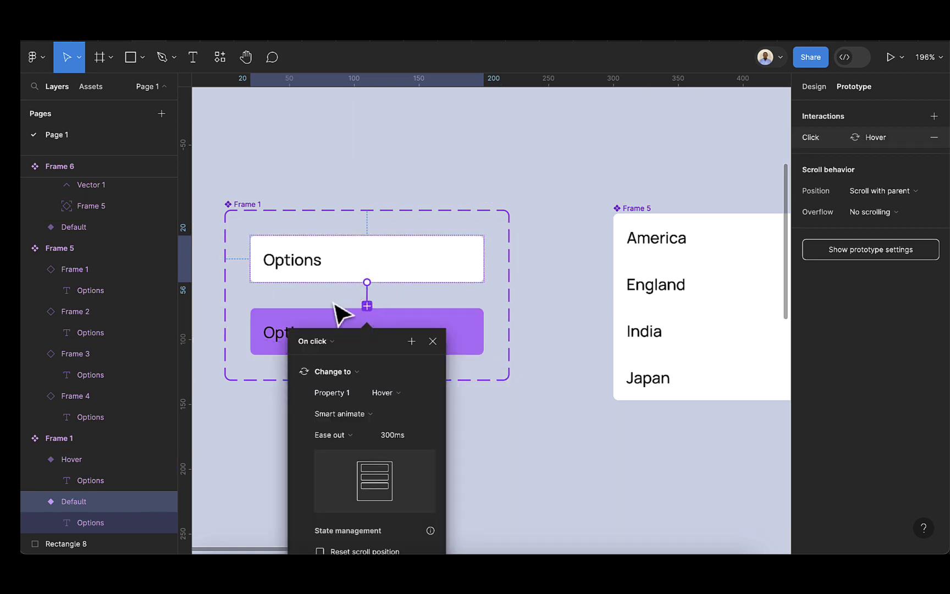
pyautogui.click(327, 343)
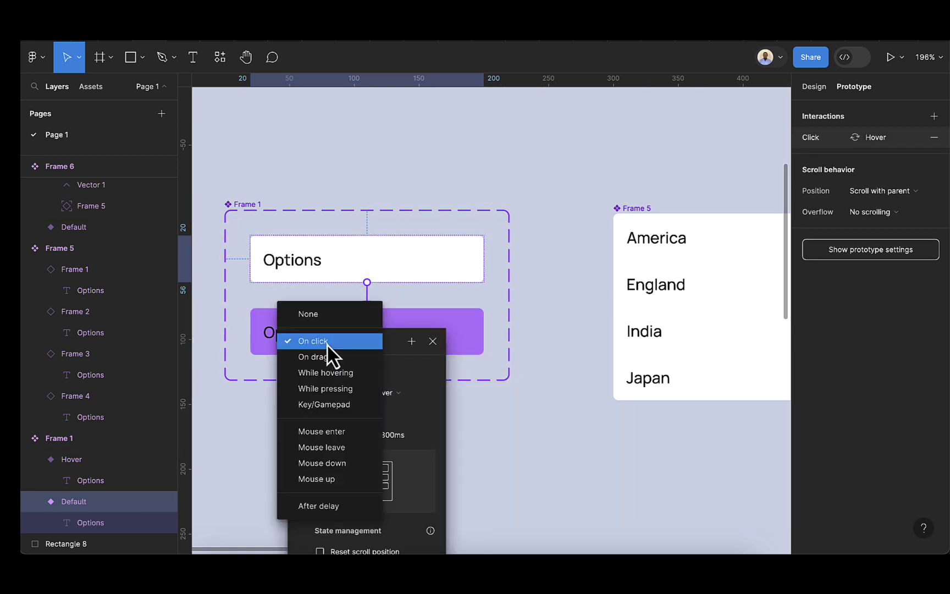
pyautogui.click(329, 374)
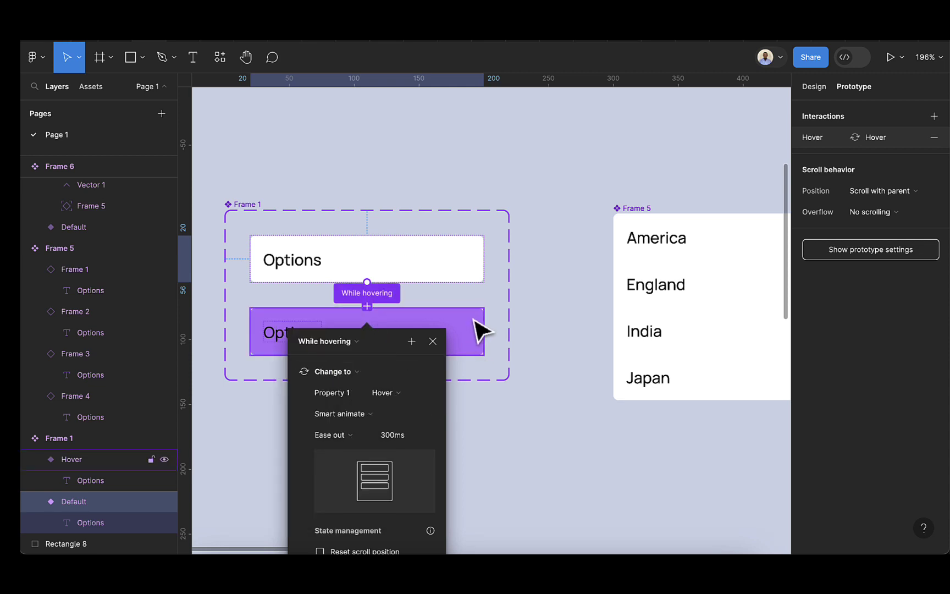
pyautogui.click(539, 319)
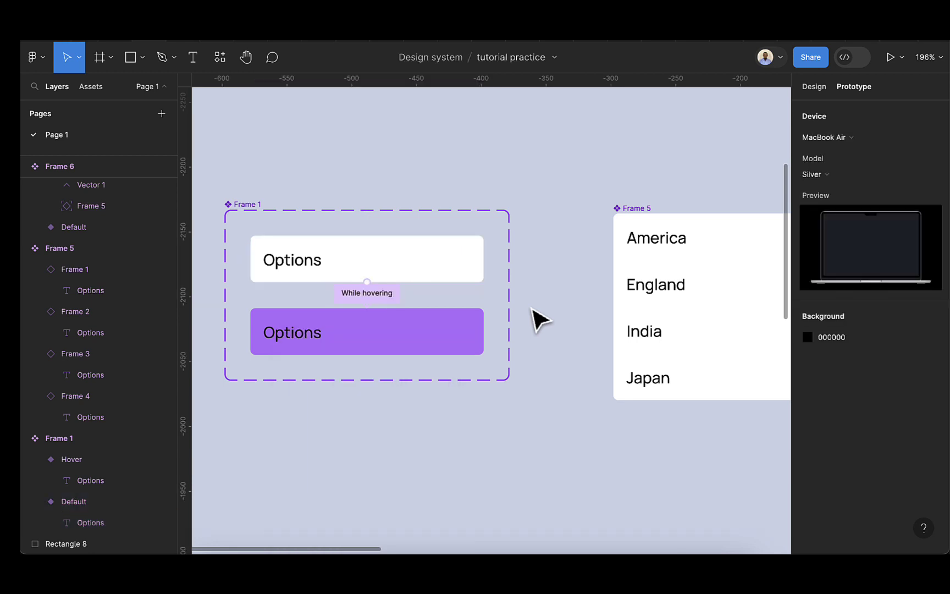
# Step: Bind the Select text in the Default variant of Frame 6 to the util/option variable
pyautogui.scroll(-6, 532, 320)
pyautogui.hscroll(2, 600, 334)
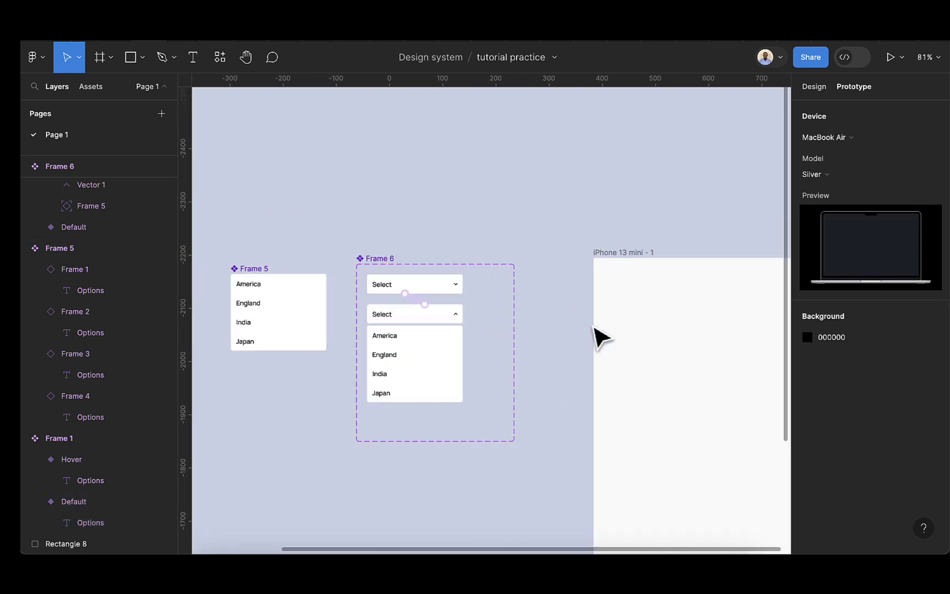
pyautogui.hscroll(1, 500, 322)
pyautogui.scroll(5, 363, 292)
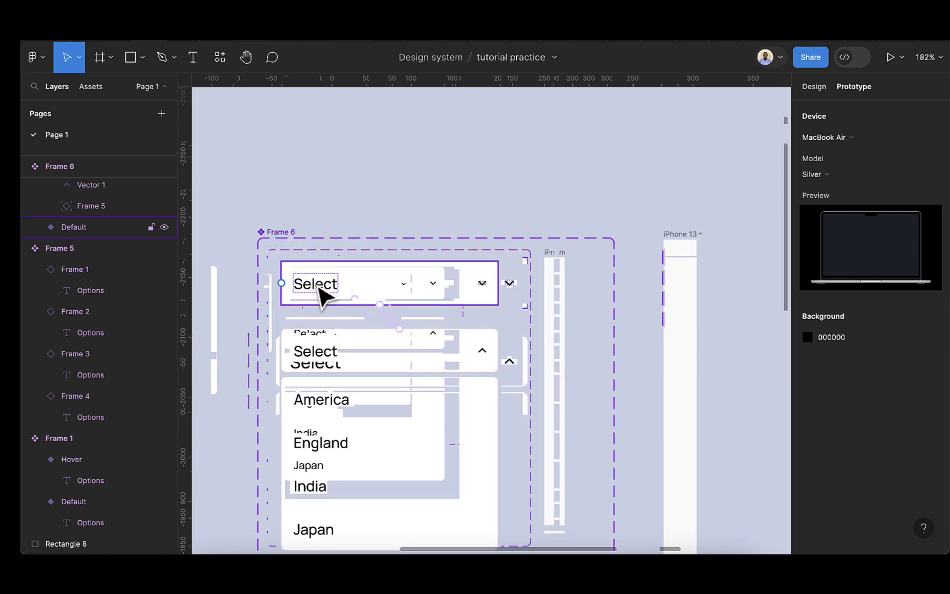
pyautogui.scroll(1, 318, 296)
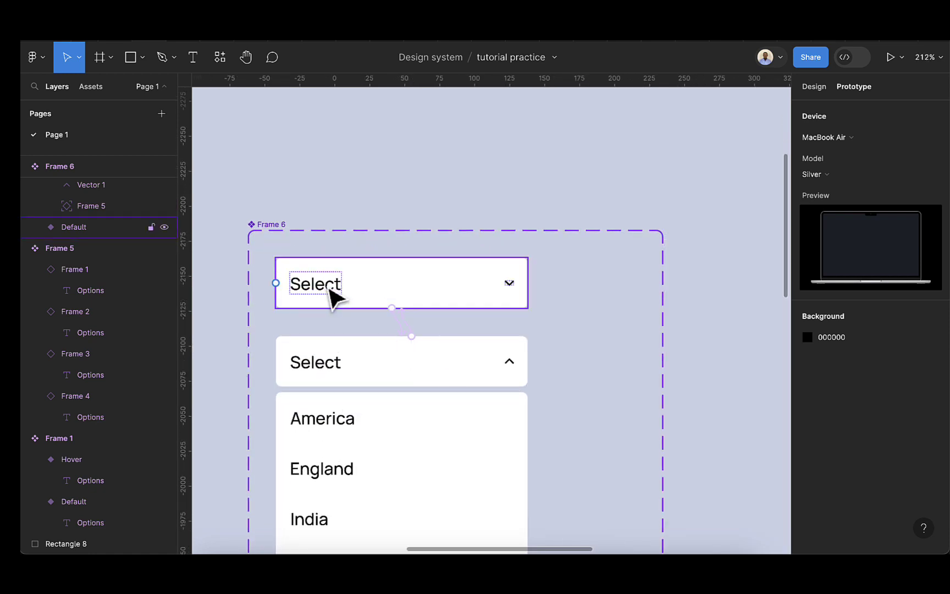
pyautogui.click(334, 296)
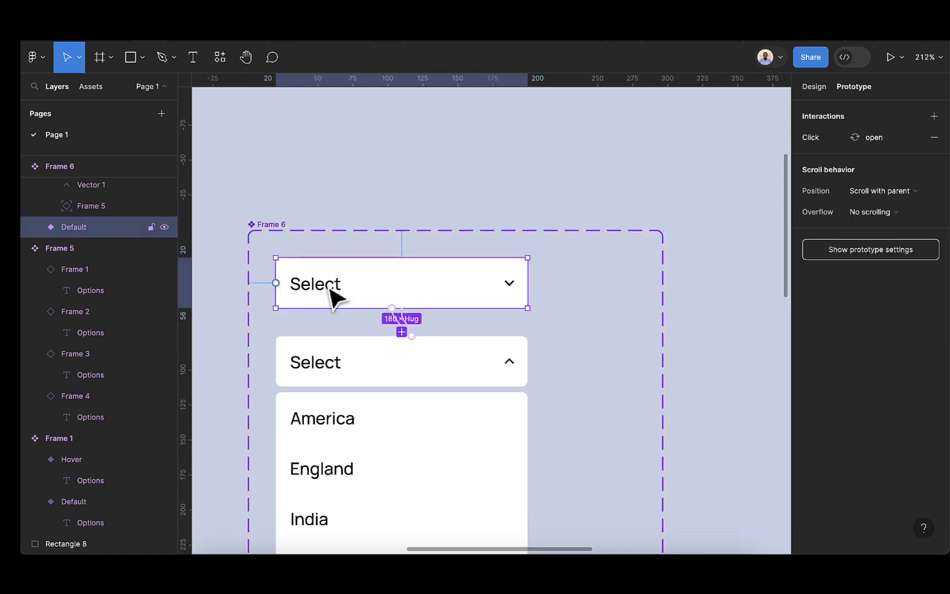
pyautogui.doubleClick(330, 289)
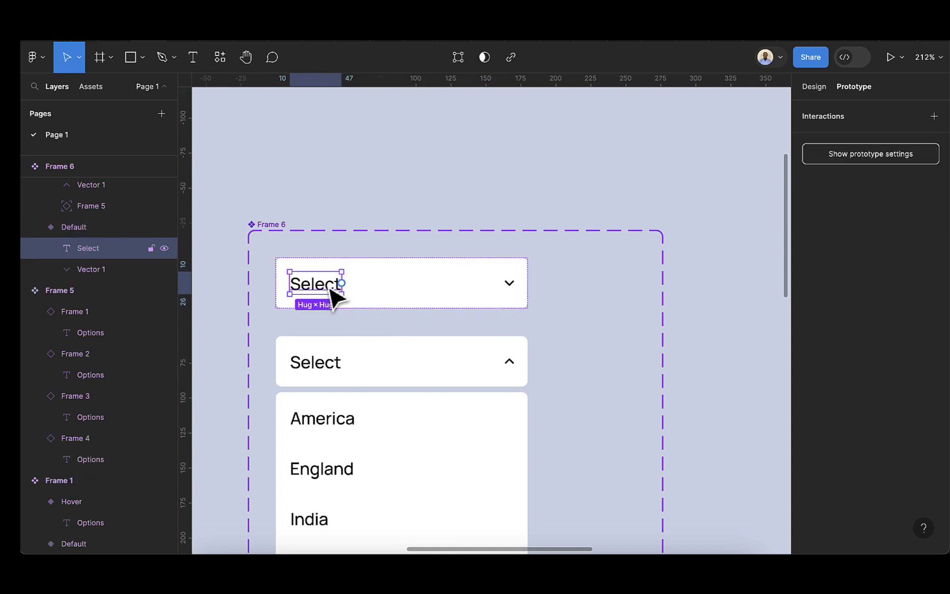
pyautogui.click(813, 89)
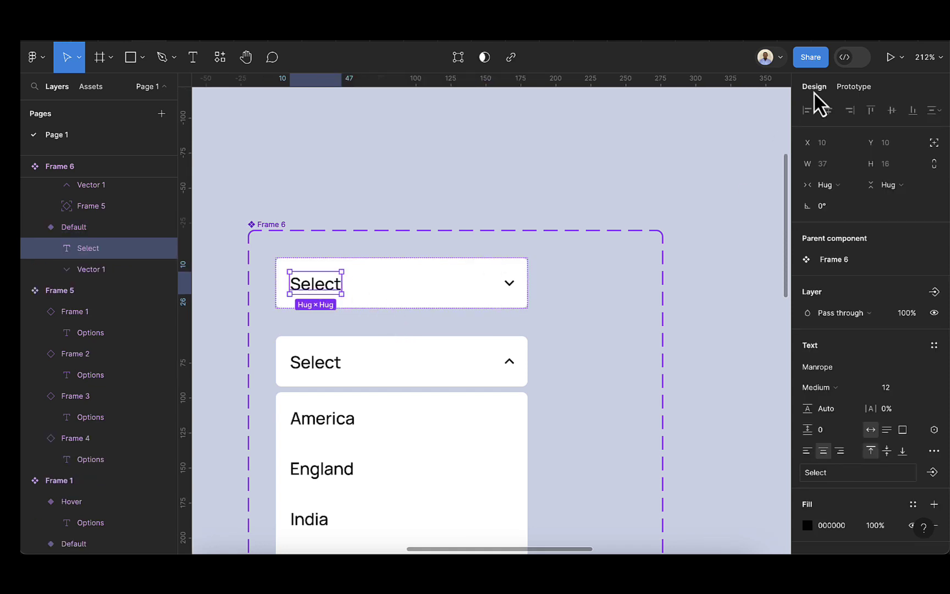
pyautogui.scroll(-4, 928, 381)
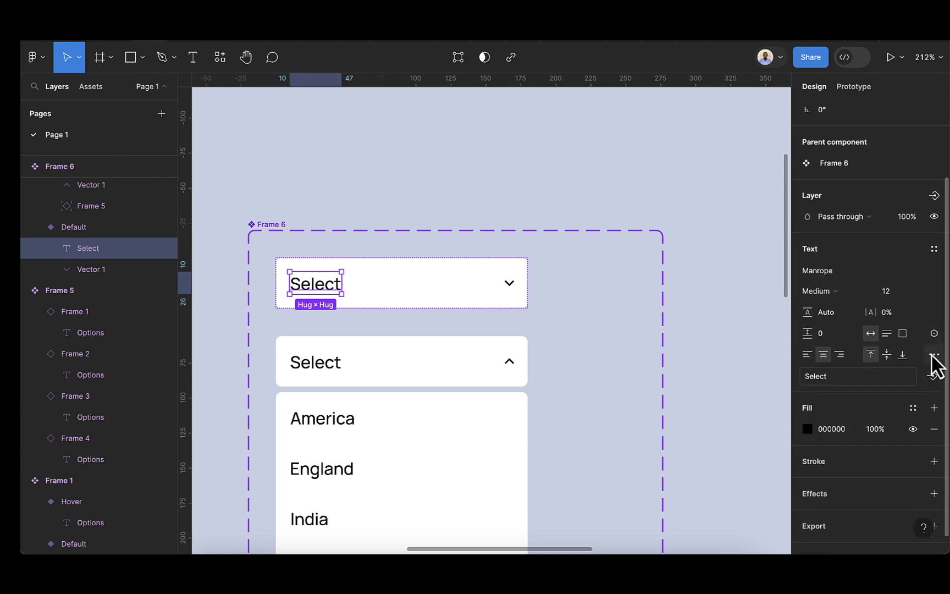
pyautogui.click(932, 355)
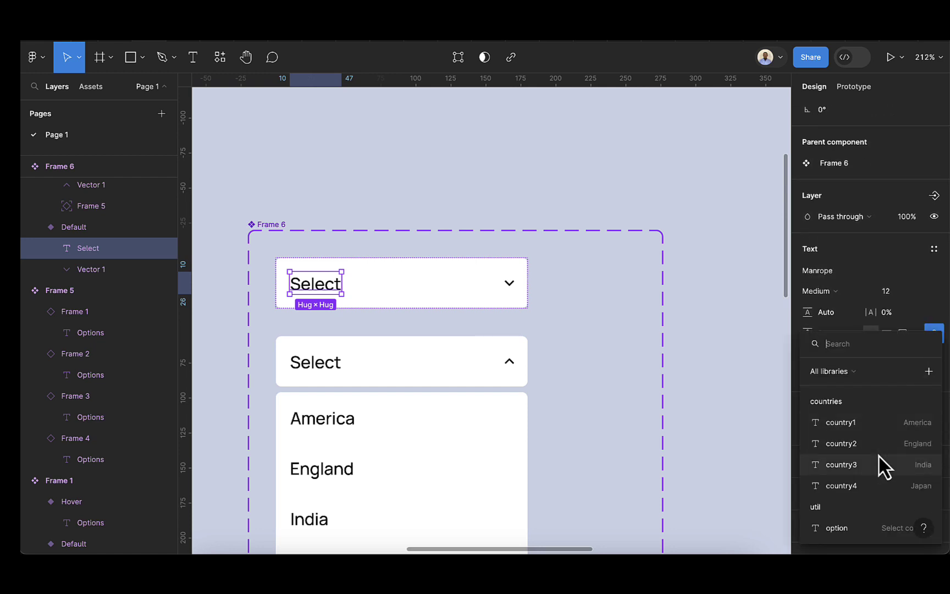
pyautogui.click(845, 527)
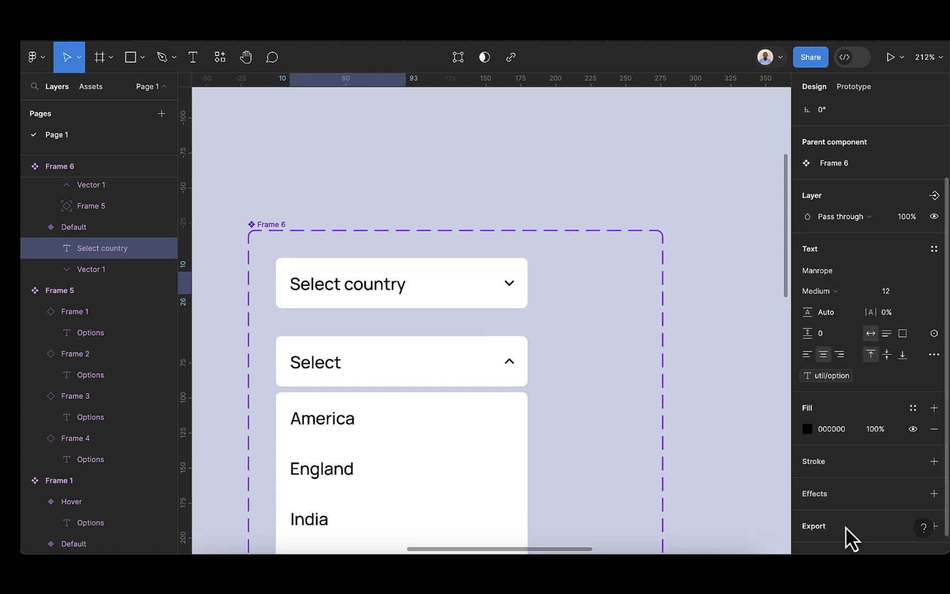
# Step: Bind the Select text in the open variant of Frame 6 to the util/option variable
pyautogui.click(311, 367)
pyautogui.doubleClick(315, 370)
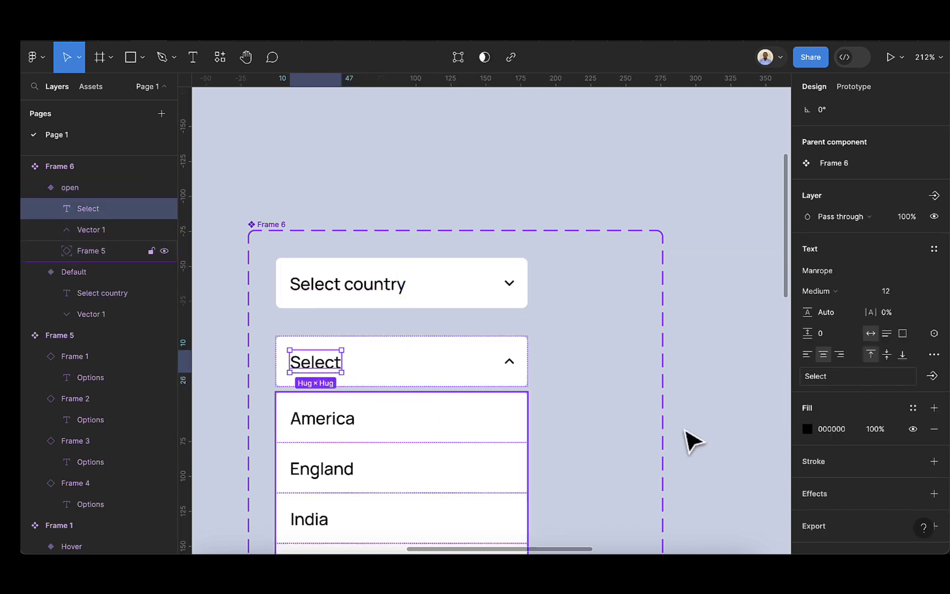
pyautogui.scroll(-1, 902, 426)
pyautogui.scroll(-1, 903, 420)
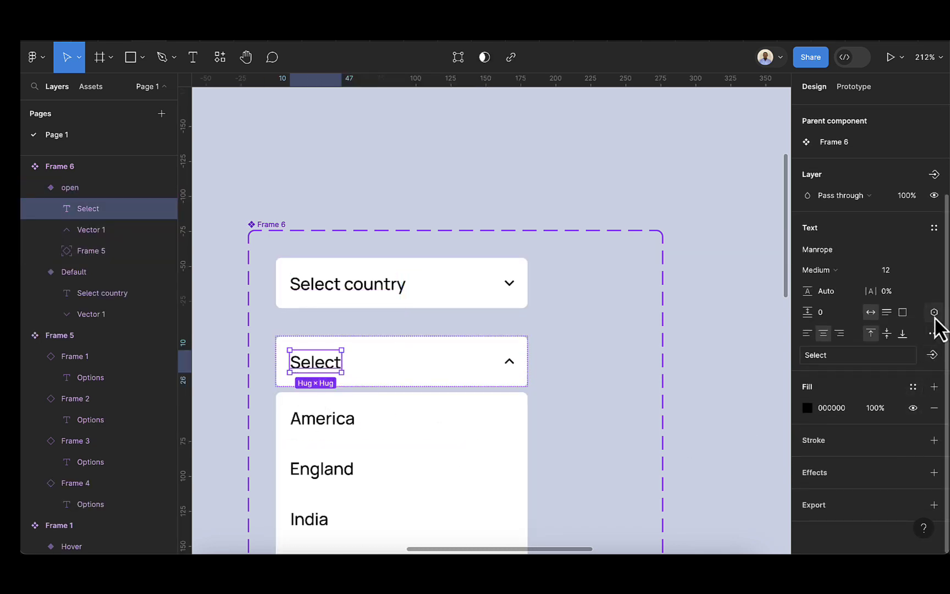
pyautogui.click(934, 311)
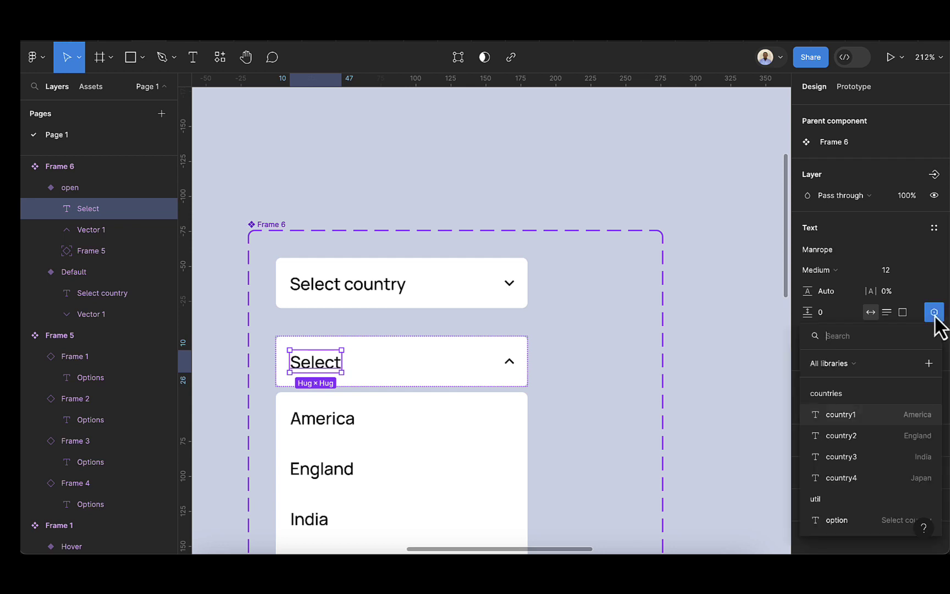
pyautogui.click(847, 520)
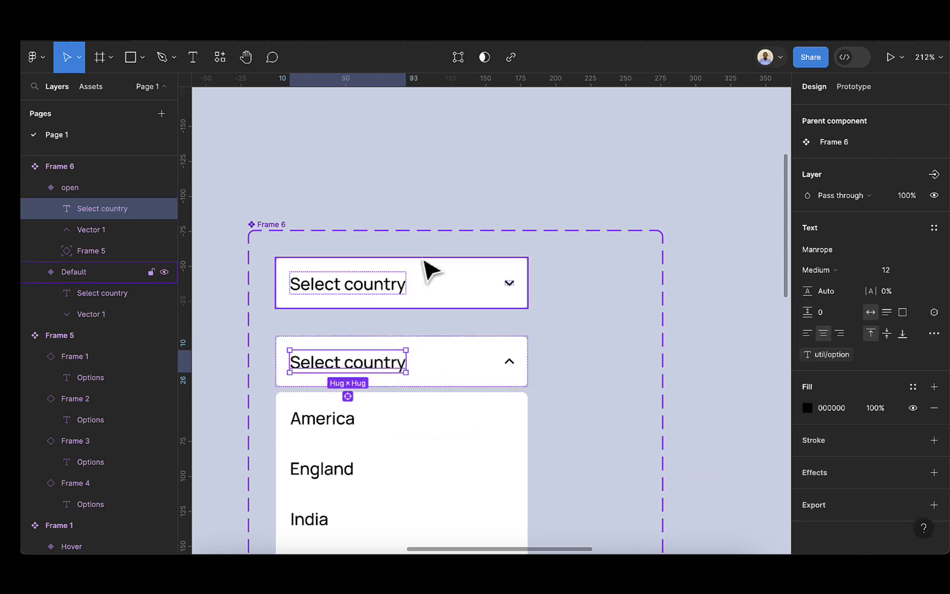
pyautogui.click(443, 219)
# Step: Place an instance of the Frame 6 dropdown component near the top of the iPhone 13 mini screen, at about X 76, Y 90
pyautogui.scroll(-5, 439, 219)
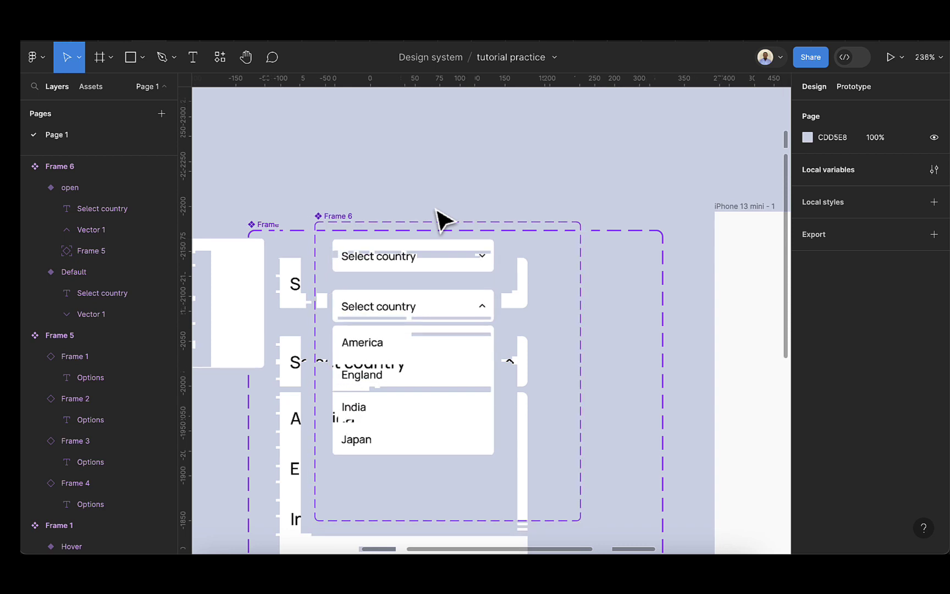
pyautogui.click(850, 87)
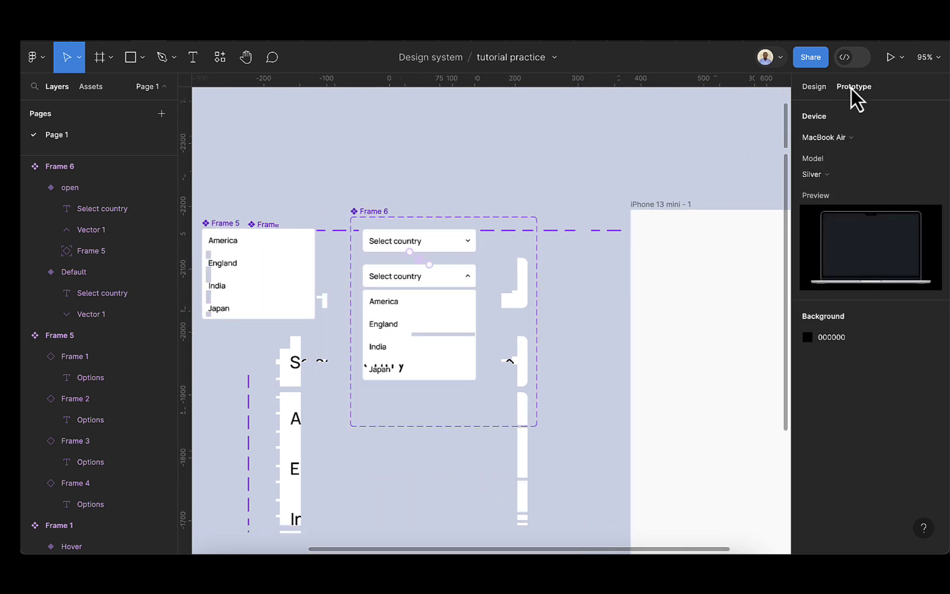
pyautogui.click(91, 89)
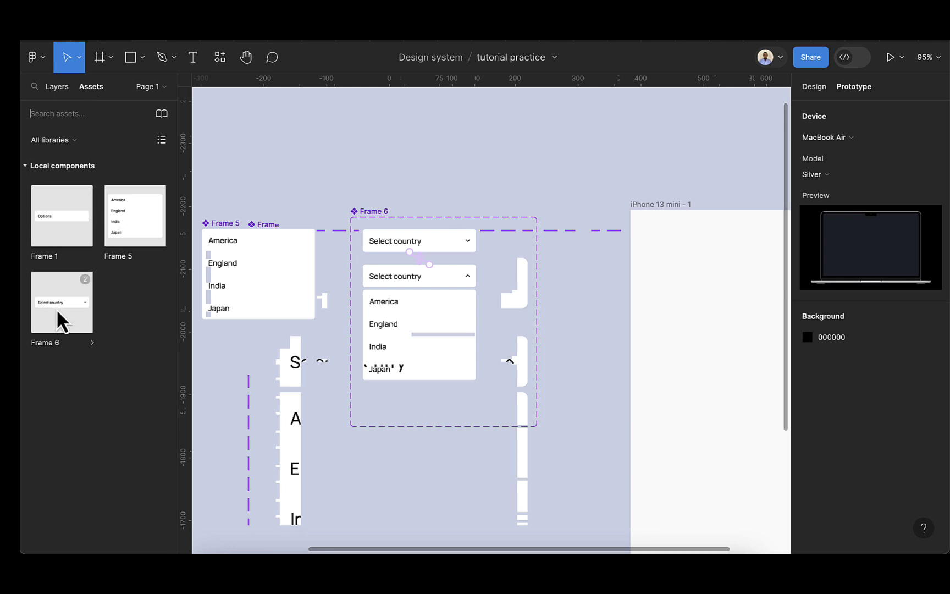
pyautogui.moveTo(57, 309); pyautogui.dragTo(723, 288)
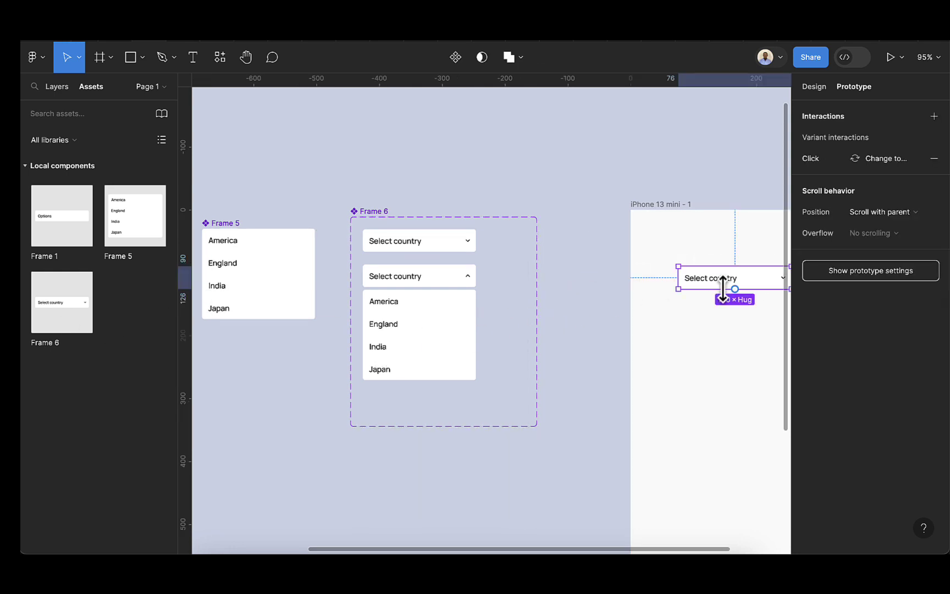
pyautogui.hscroll(10, 740, 299)
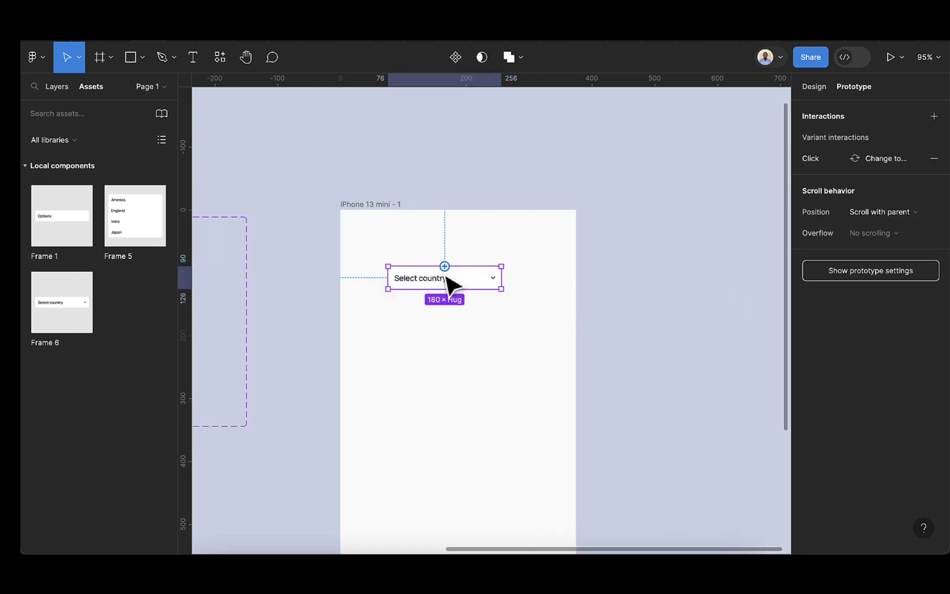
# Step: Preview the iPhone 13 mini prototype, open the country dropdown and test the hover highlight on its options
pyautogui.click(368, 204)
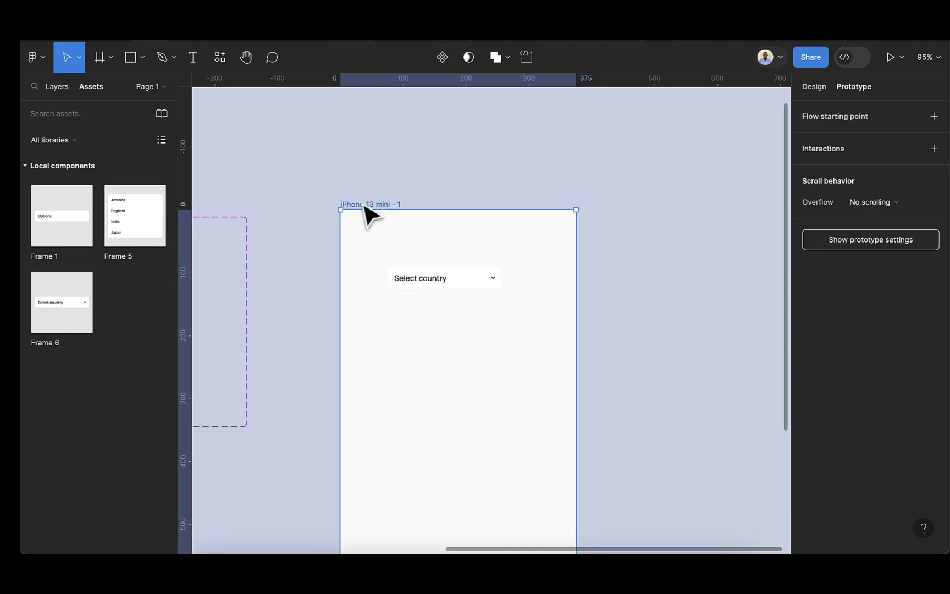
pyautogui.hotkey('shift', 'space')
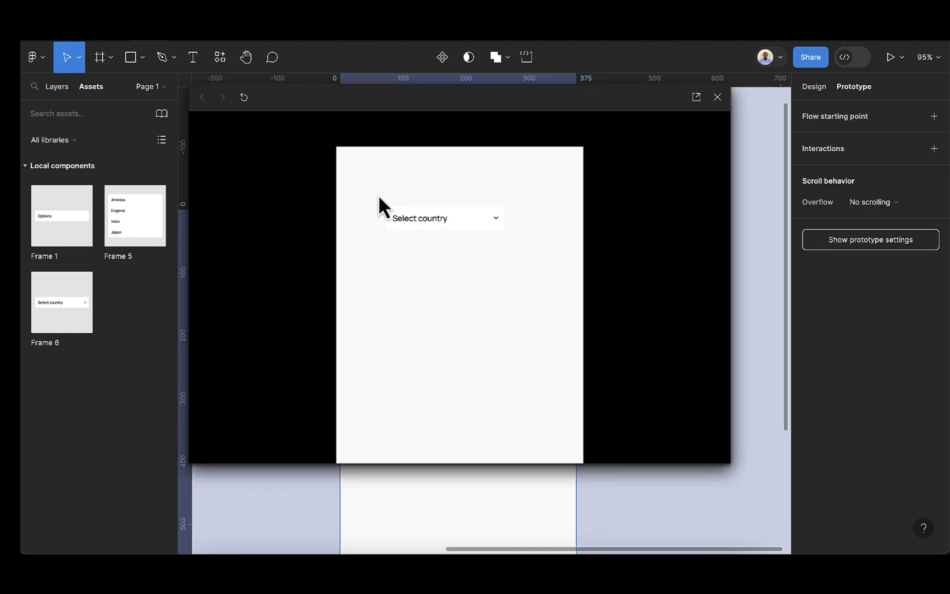
pyautogui.click(477, 219)
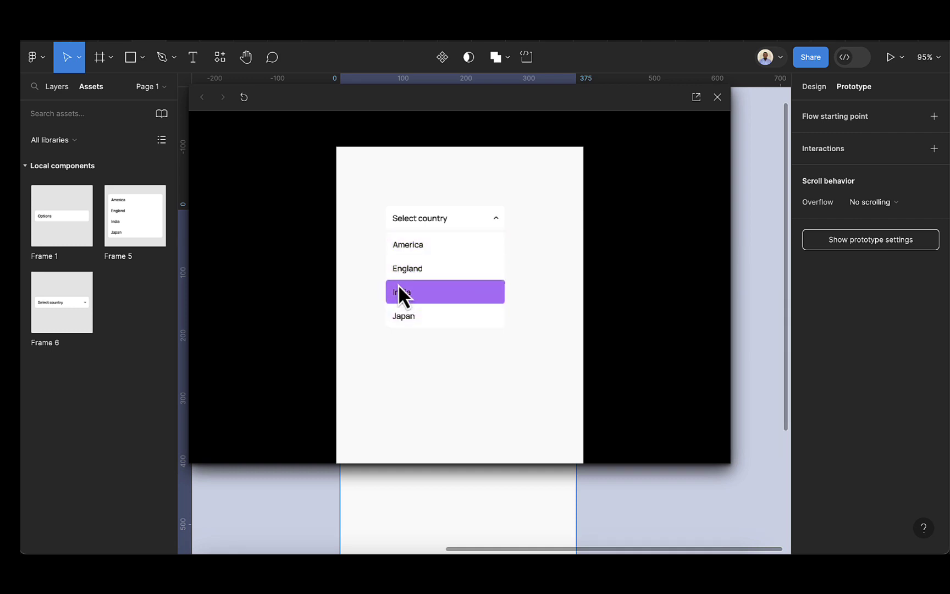
# Step: Test selecting America in the open dropdown of the prototype preview and close the preview
pyautogui.click(406, 249)
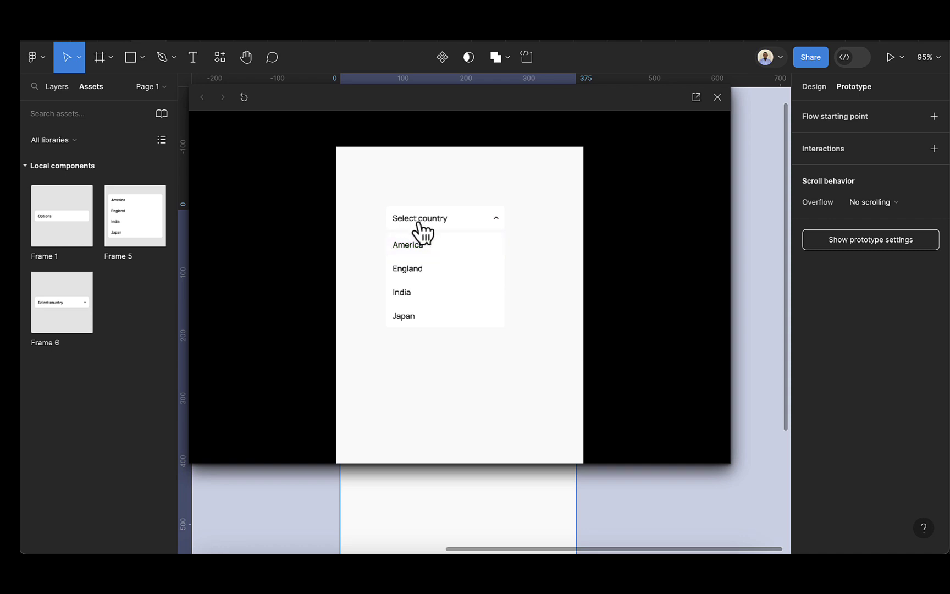
pyautogui.click(718, 97)
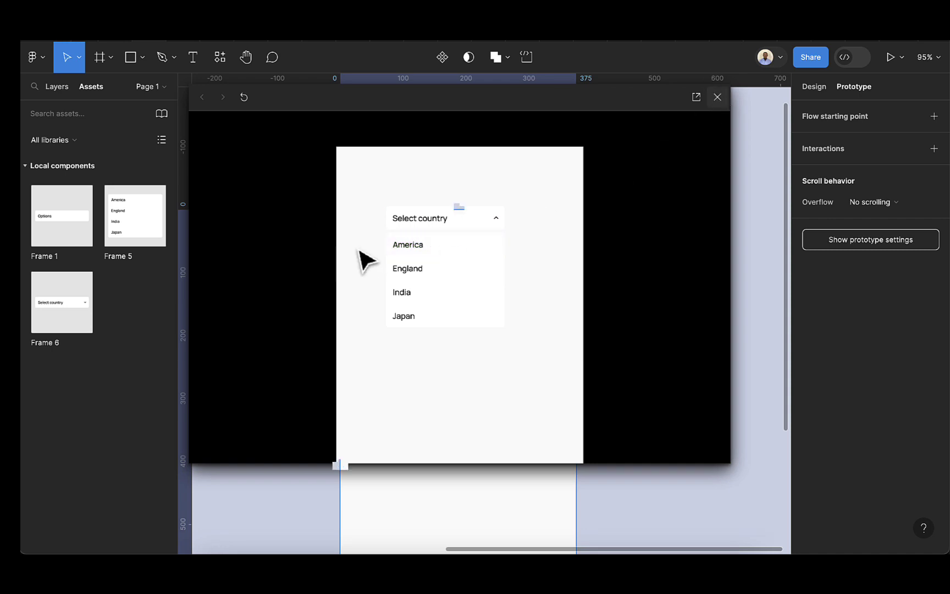
# Step: Add an on-click interaction to the America text in Frame 6's open variant that sets the util/option variable to country1
pyautogui.hscroll(-10, 423, 286)
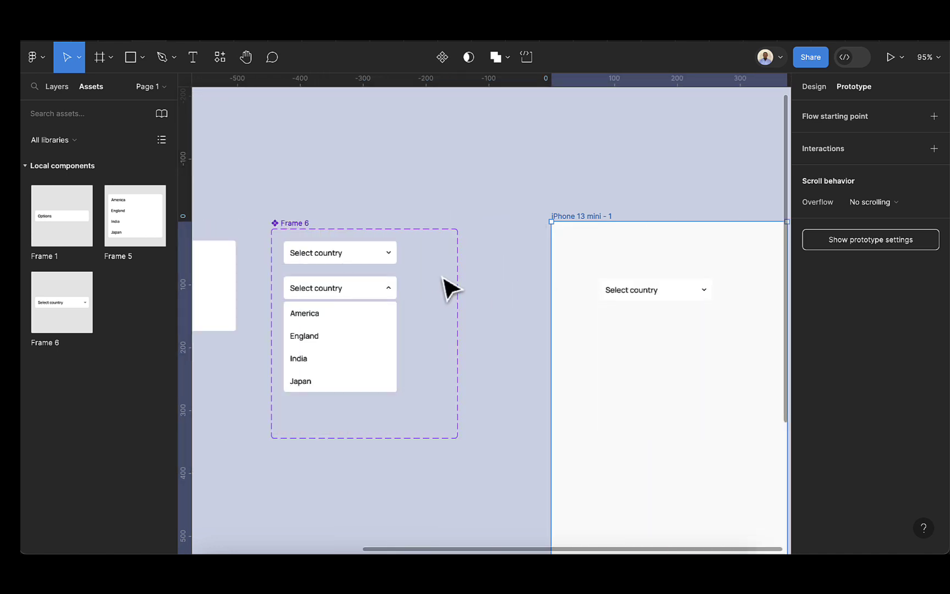
pyautogui.press('alt')
pyautogui.scroll(5, 439, 297)
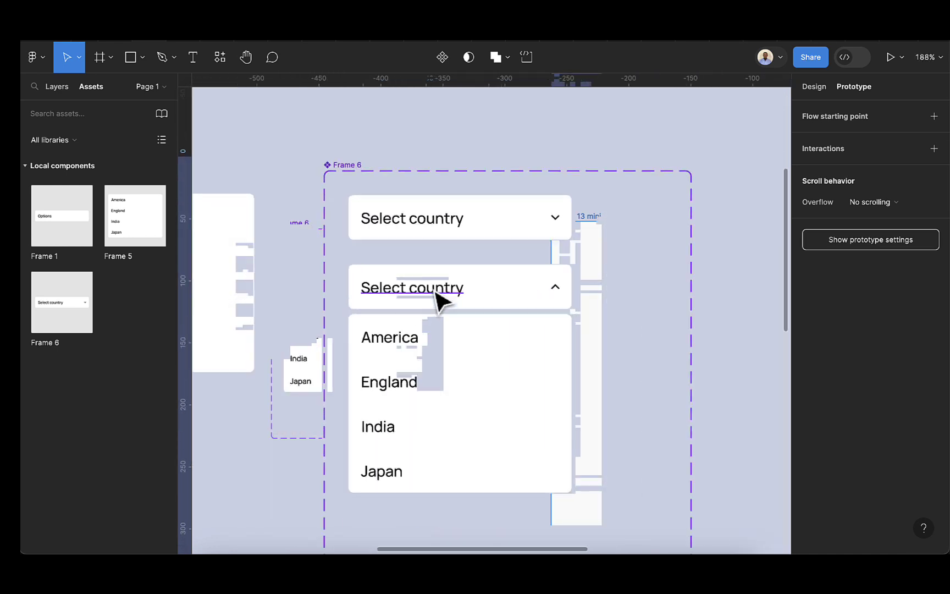
pyautogui.click(396, 347)
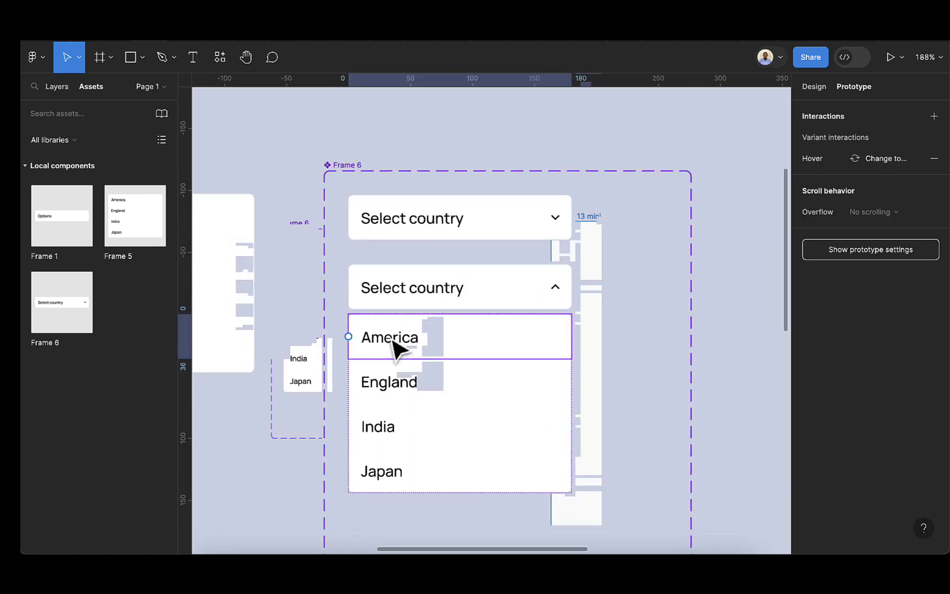
pyautogui.doubleClick(393, 341)
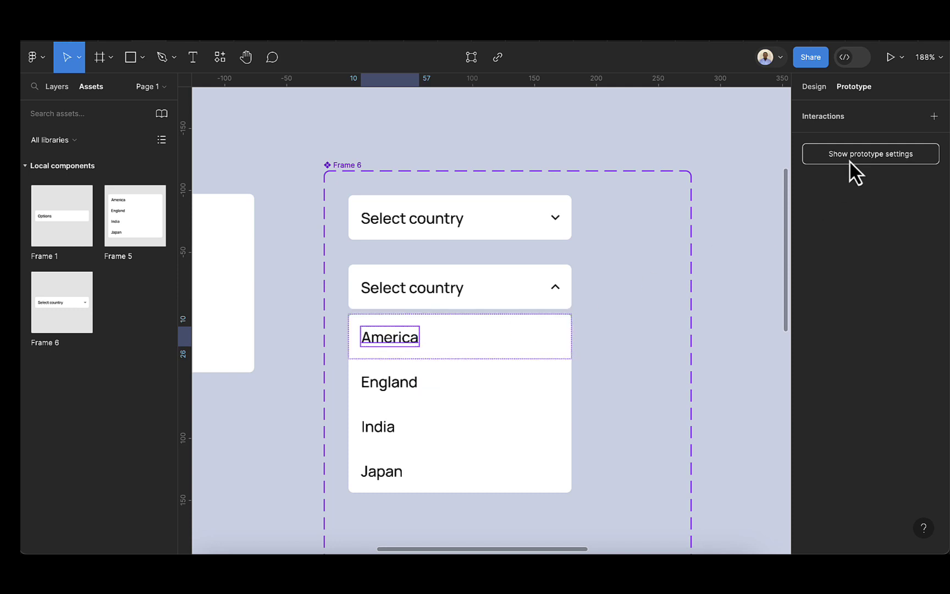
pyautogui.click(933, 117)
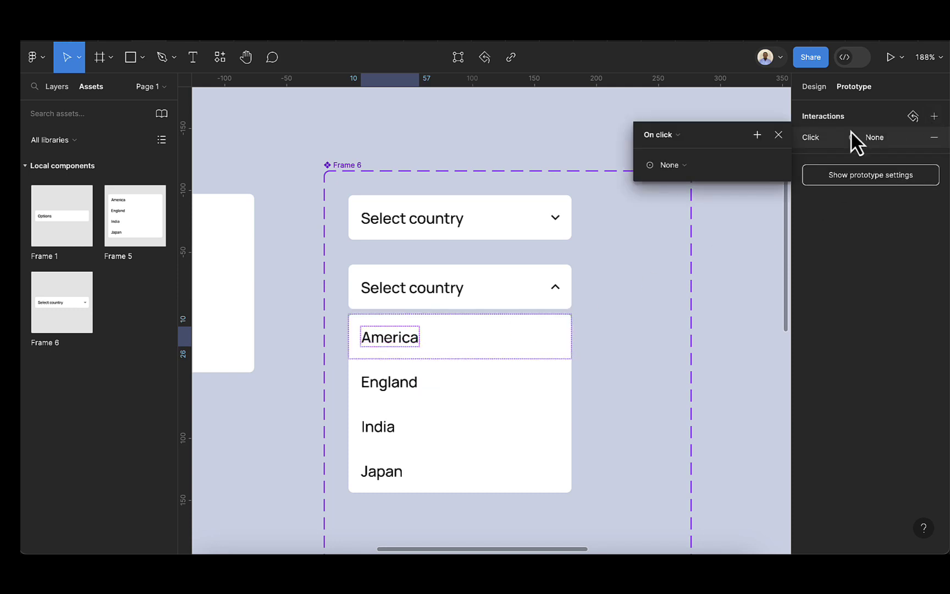
pyautogui.click(693, 171)
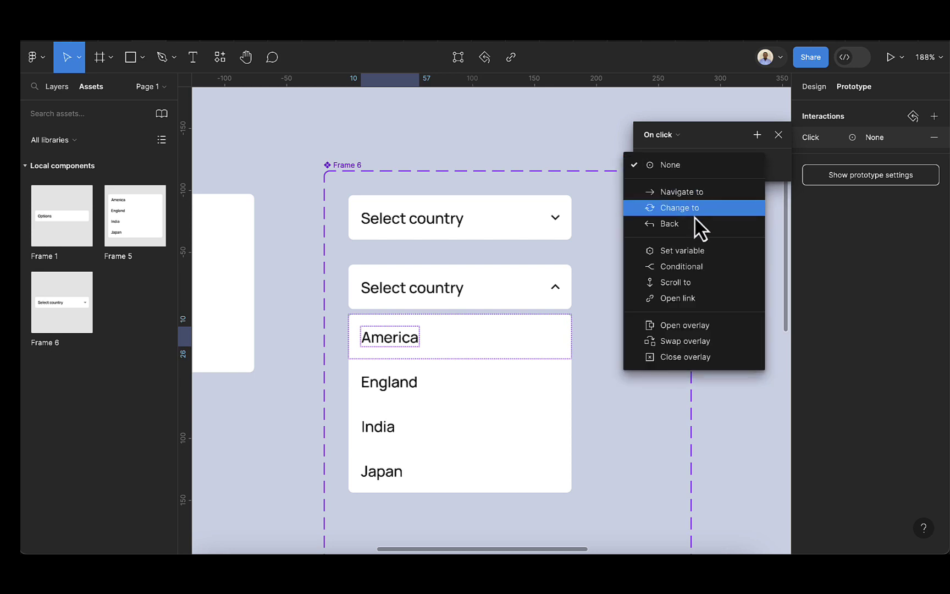
pyautogui.click(697, 250)
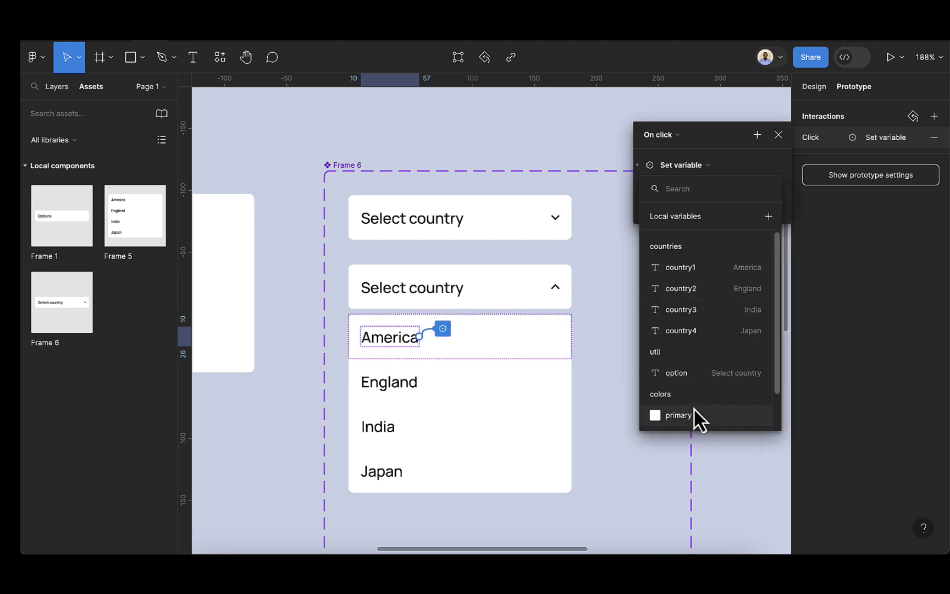
pyautogui.click(681, 374)
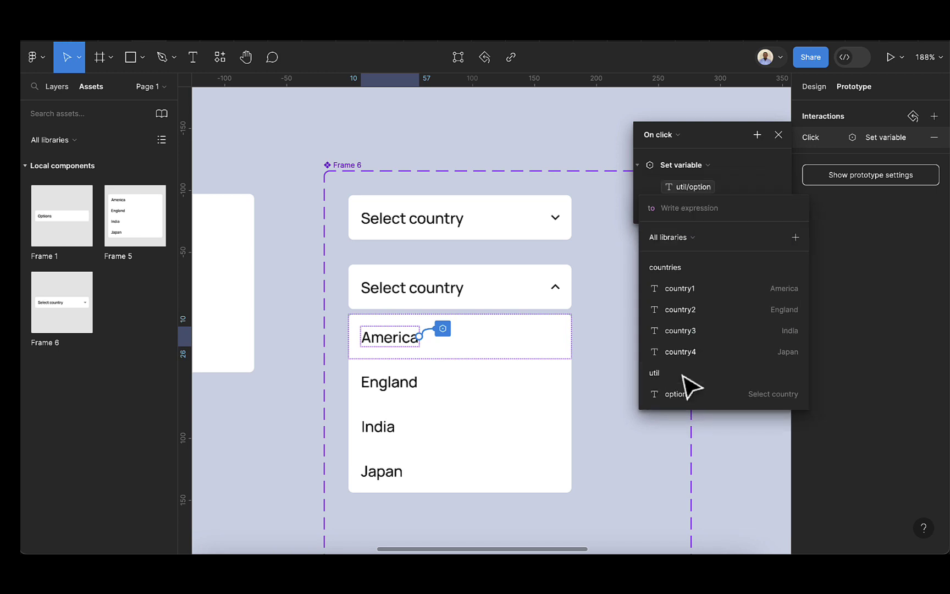
pyautogui.click(686, 289)
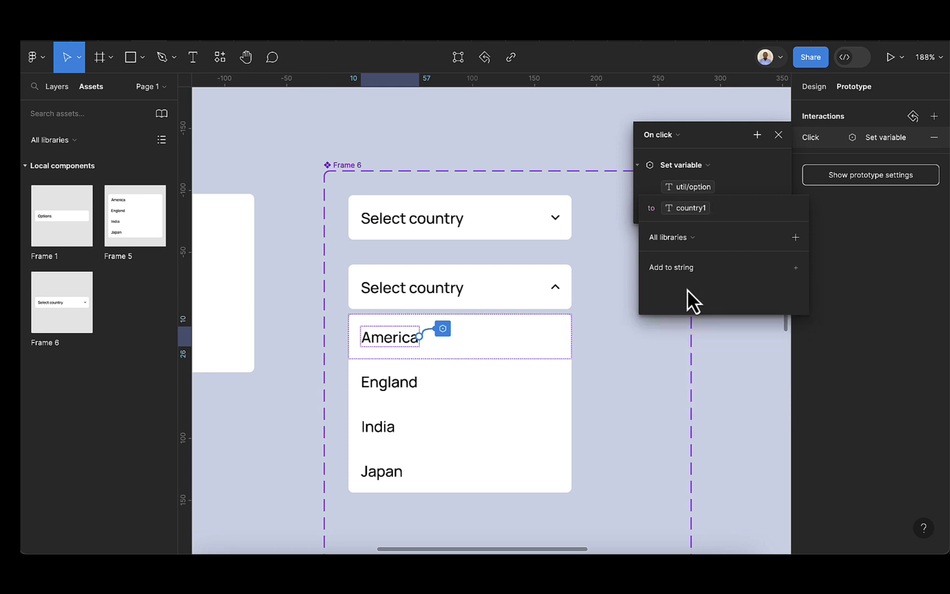
pyautogui.click(745, 151)
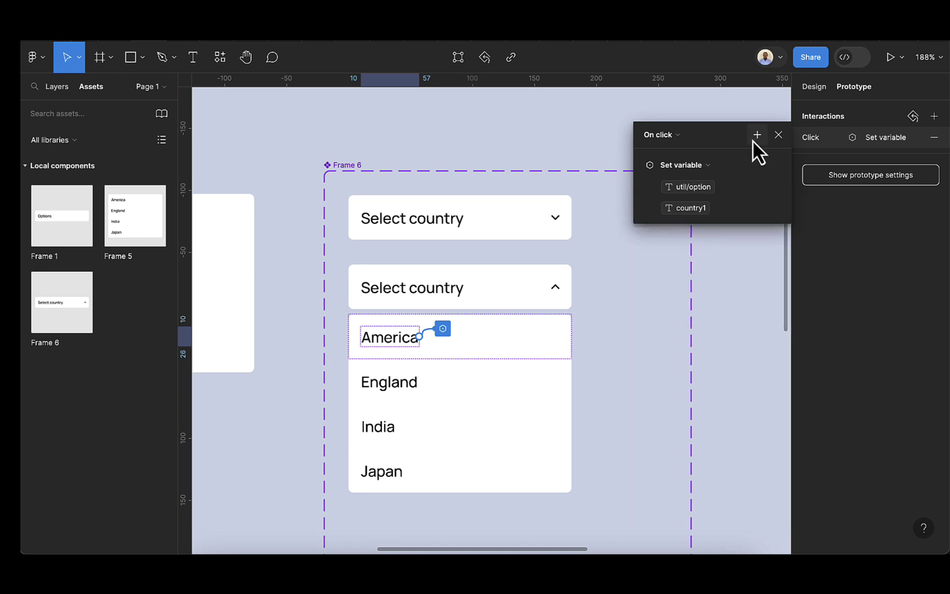
# Step: Add a Change to action with Property 1 set to Default to the America text's click interaction
pyautogui.click(756, 136)
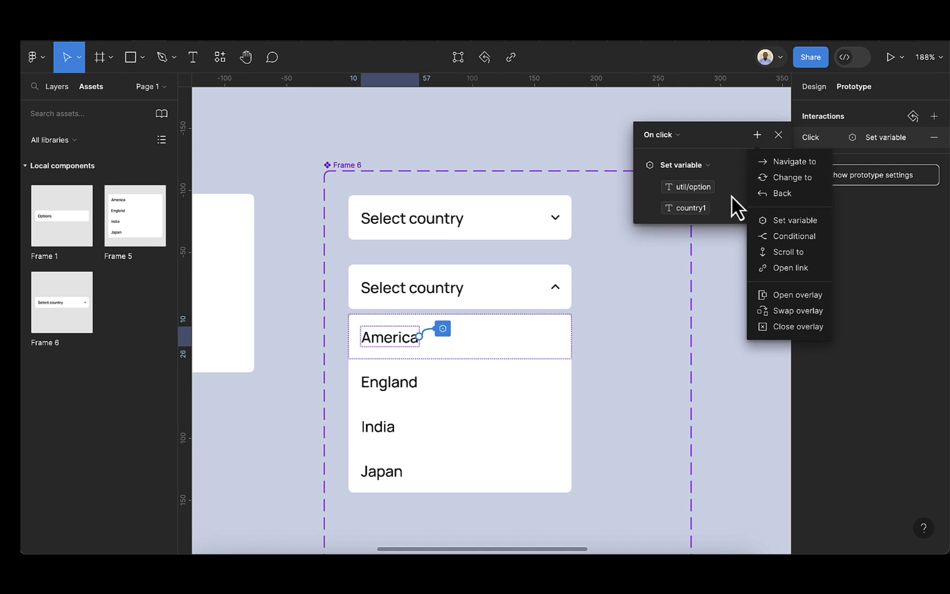
pyautogui.click(784, 180)
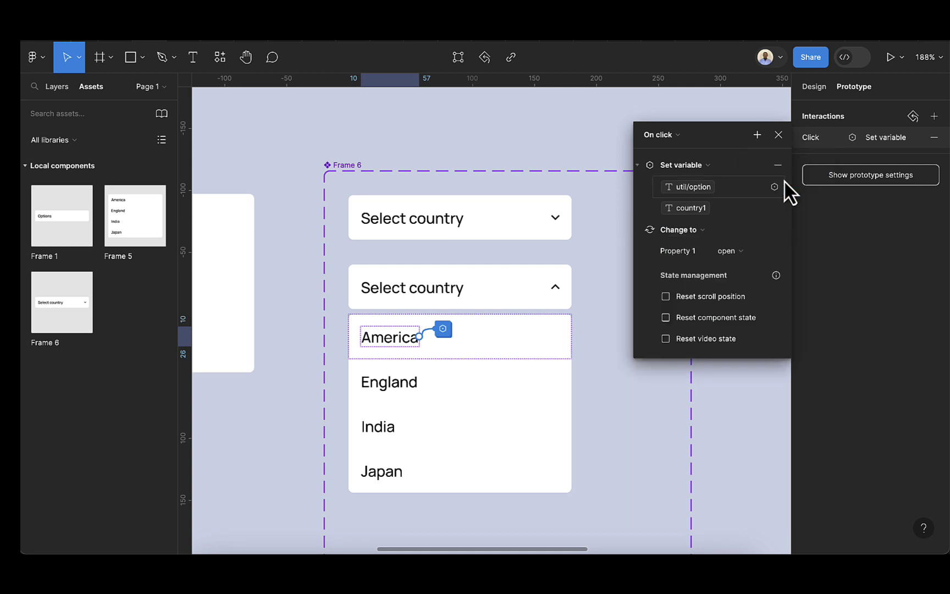
pyautogui.click(741, 252)
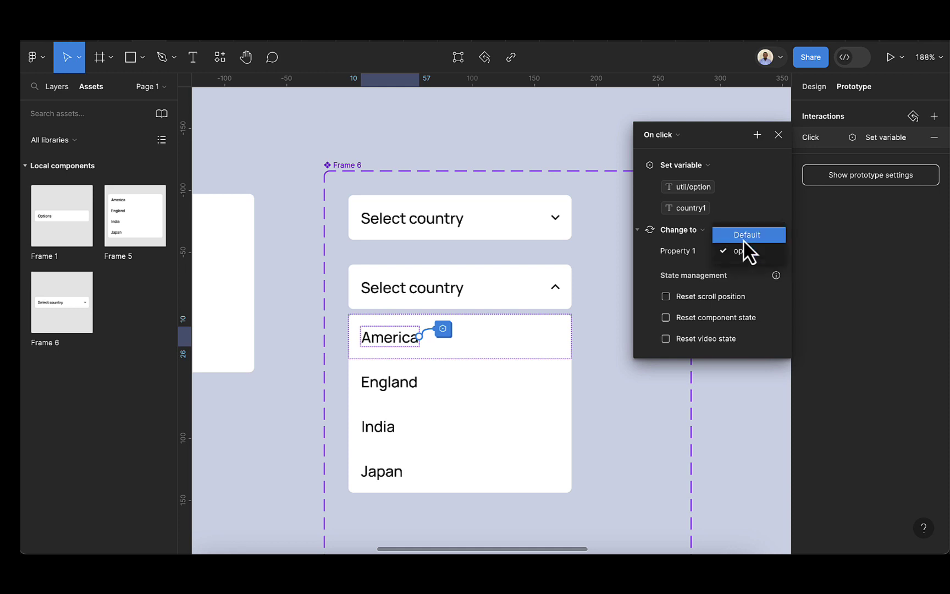
pyautogui.click(743, 240)
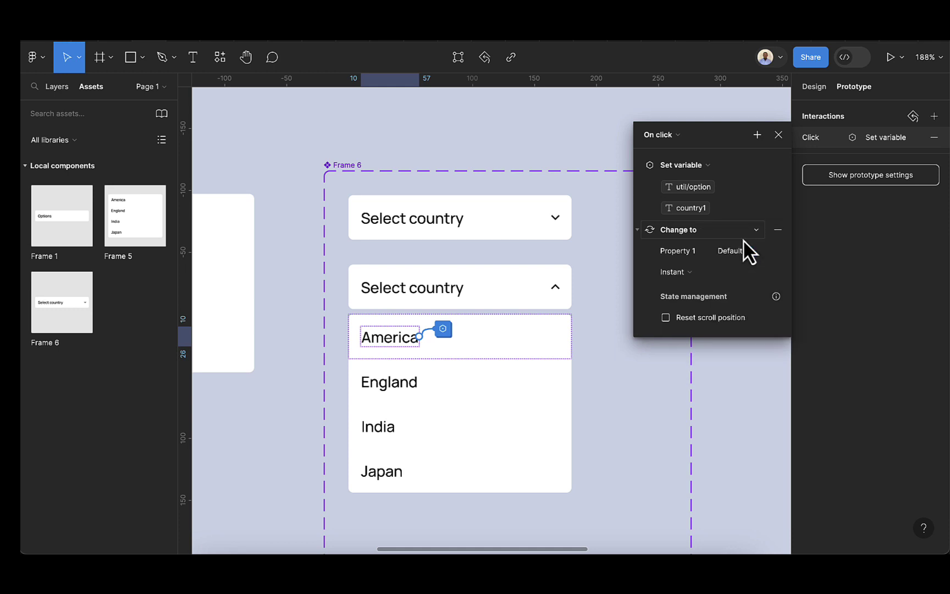
pyautogui.click(776, 137)
# Step: Preview the iPhone 13 mini prototype, test choosing America and England from the dropdown, and close the preview
pyautogui.scroll(-5, 709, 285)
pyautogui.hscroll(3, 714, 286)
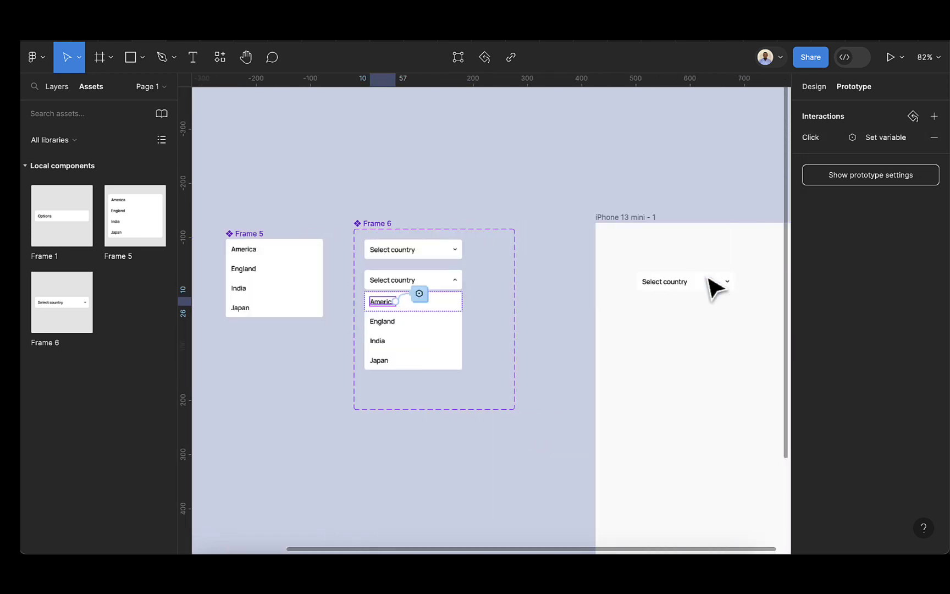
pyautogui.hscroll(3, 689, 282)
pyautogui.click(521, 218)
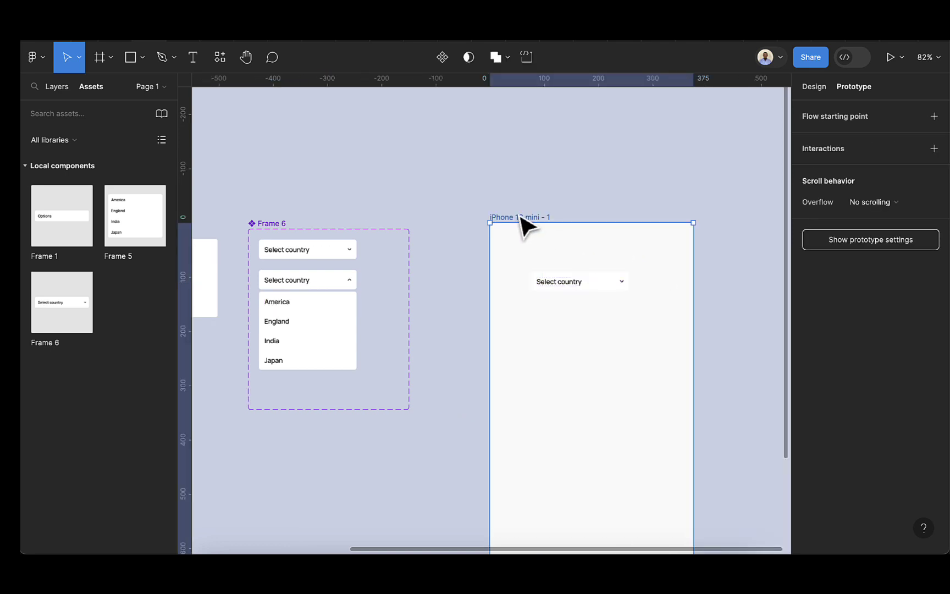
pyautogui.hotkey('shift', 'space')
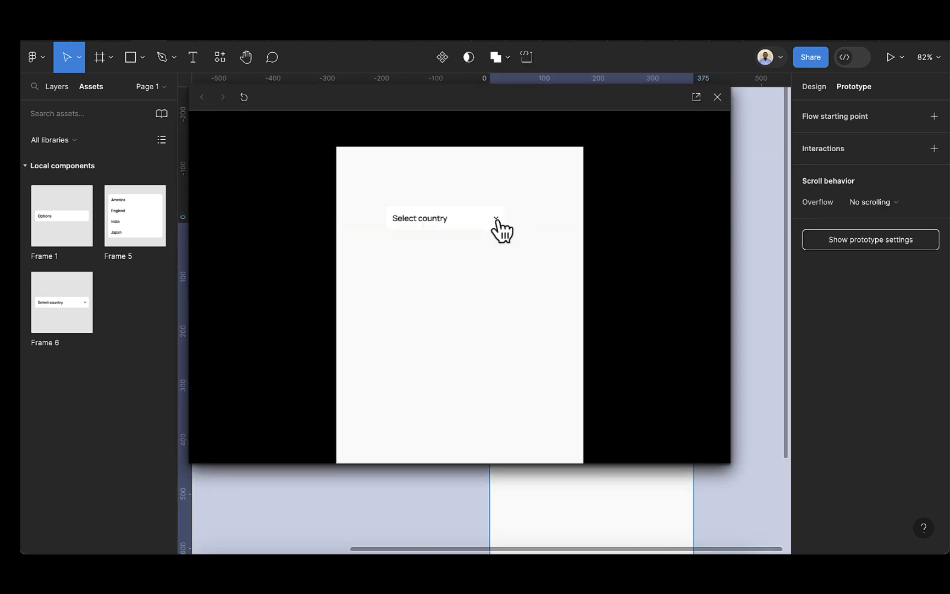
pyautogui.click(497, 221)
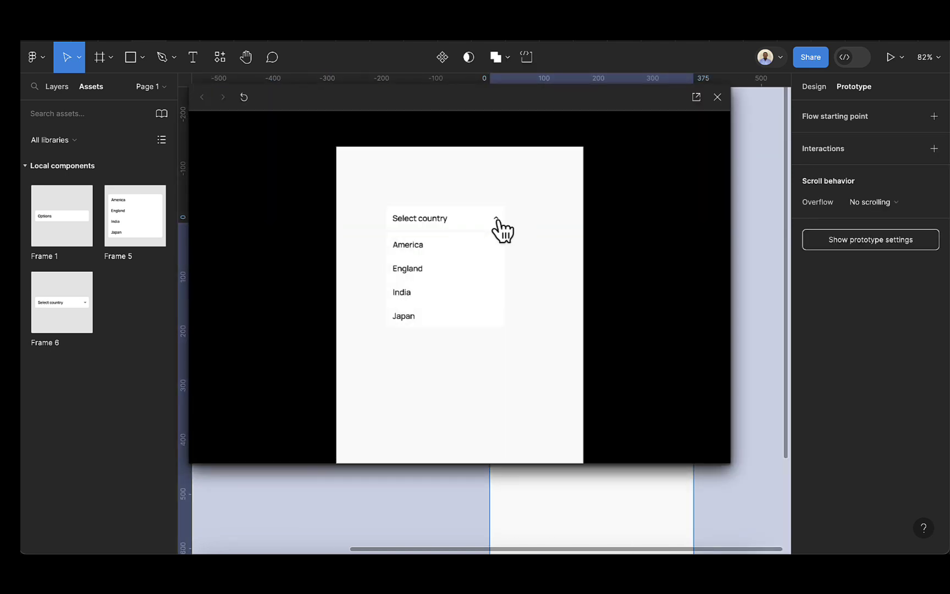
pyautogui.click(410, 253)
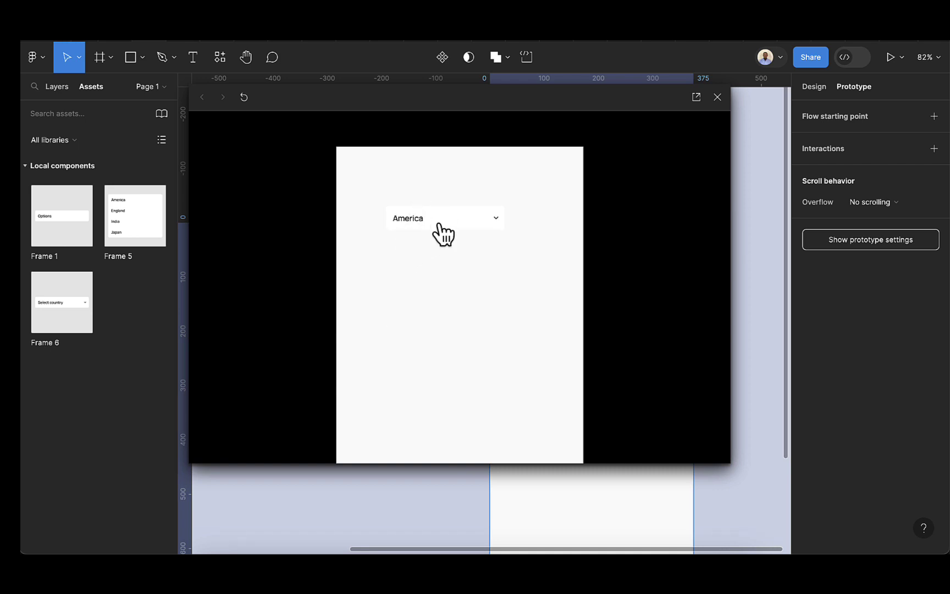
pyautogui.click(486, 220)
pyautogui.click(397, 269)
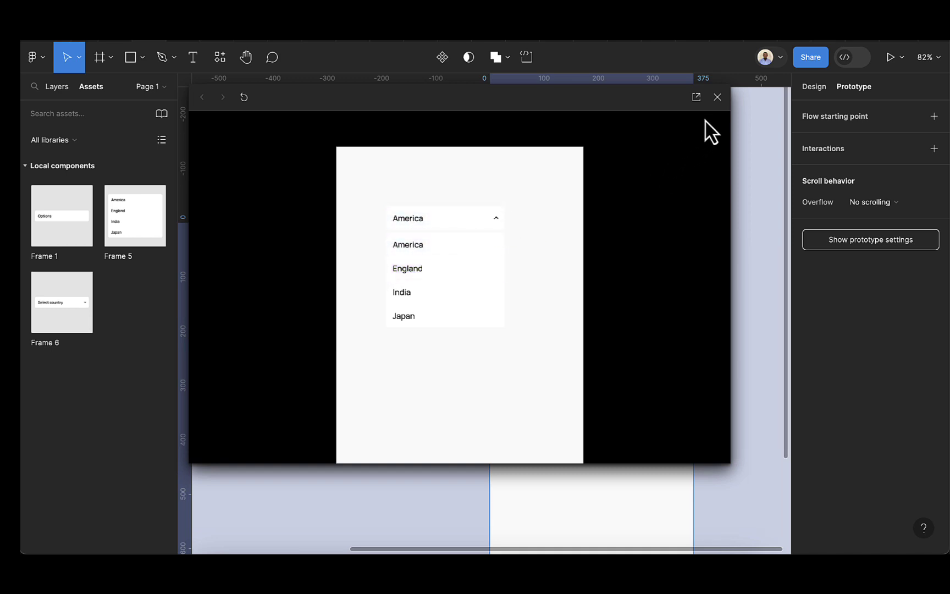
pyautogui.click(716, 97)
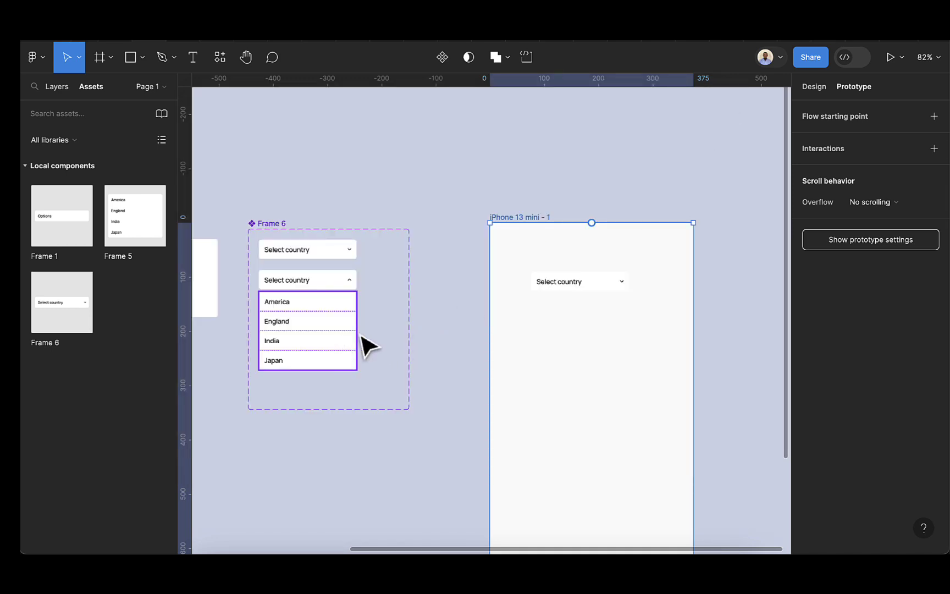
# Step: Add an on-click interaction to the England text in Frame 6's open variant that sets the util/option variable to country2
pyautogui.hscroll(-3, 367, 344)
pyautogui.keyDown('ctrl'); pyautogui.scroll(4, 374, 338); pyautogui.keyUp('ctrl')
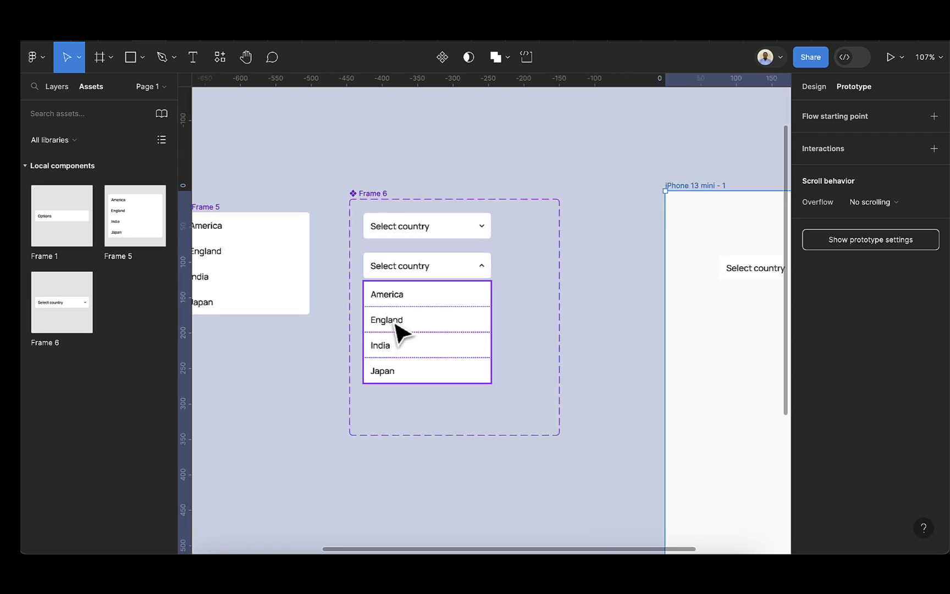
pyautogui.click(395, 323)
pyautogui.doubleClick(395, 324)
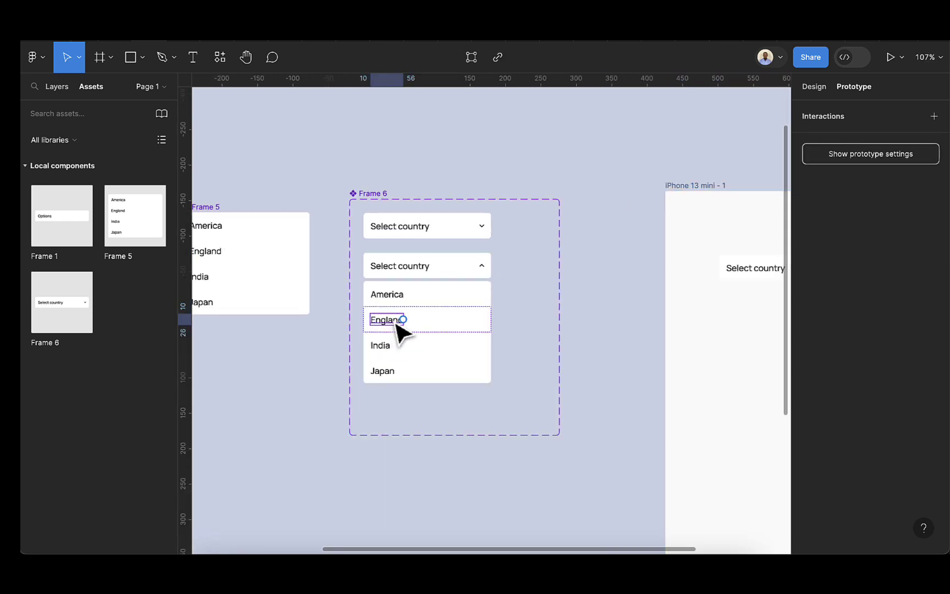
pyautogui.click(934, 116)
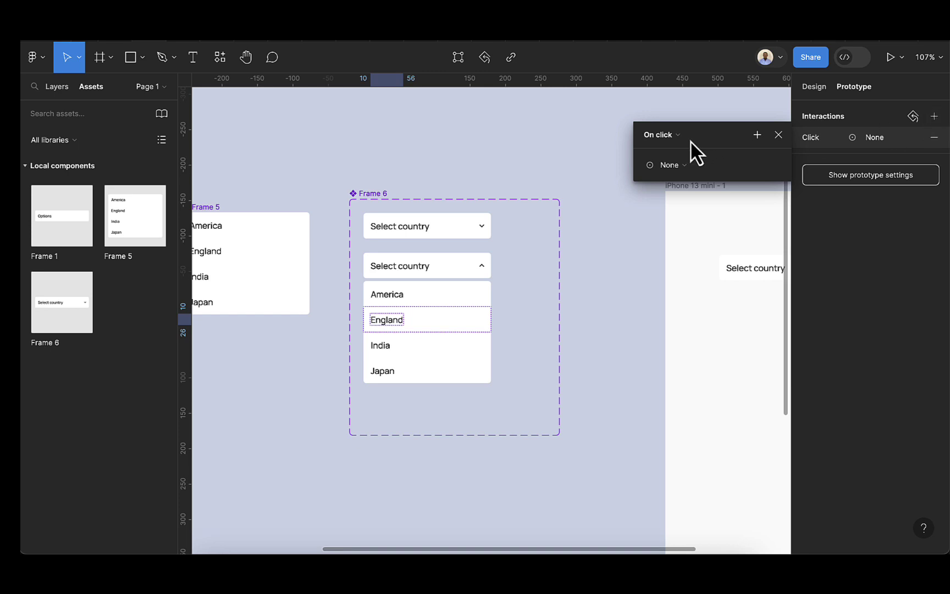
pyautogui.click(687, 166)
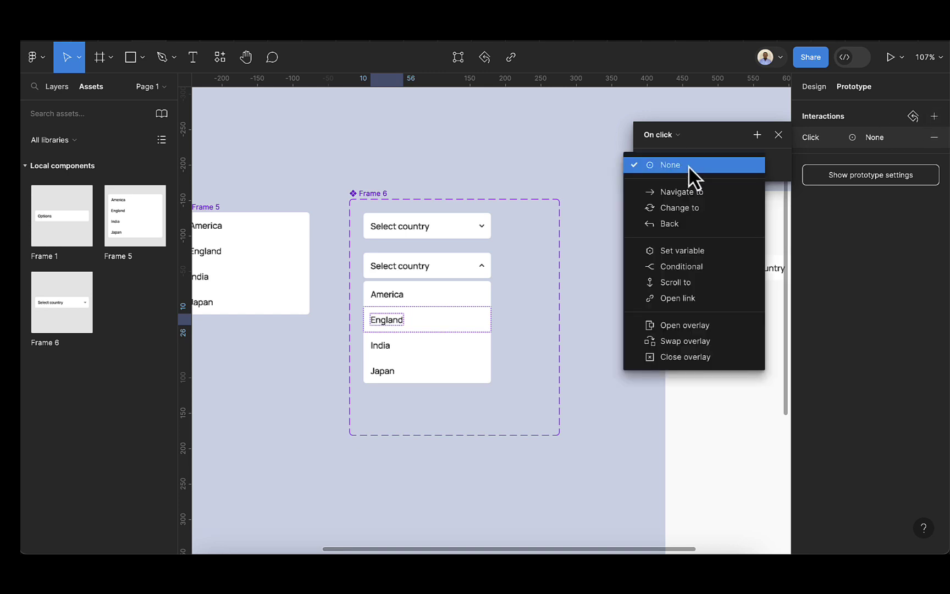
pyautogui.click(697, 251)
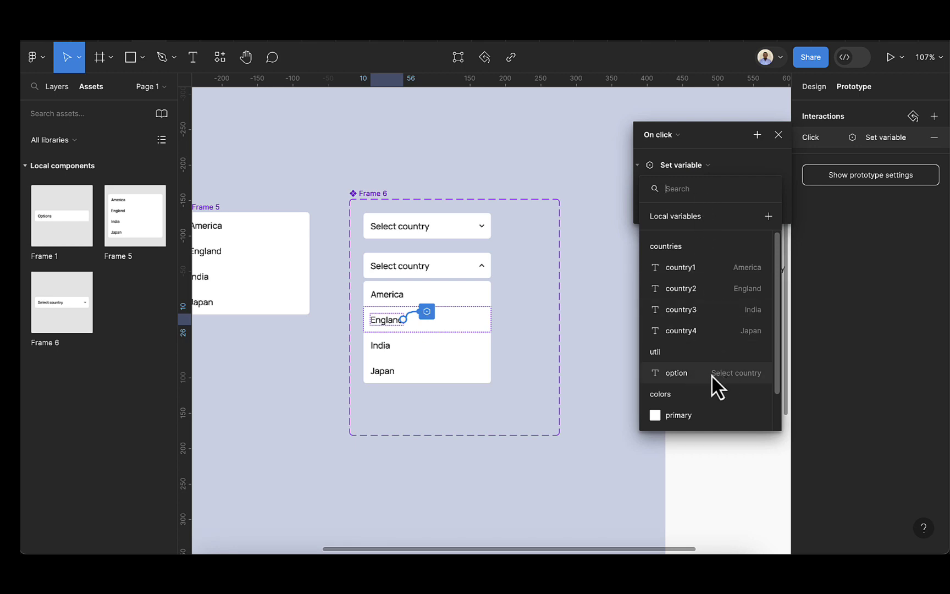
pyautogui.click(683, 374)
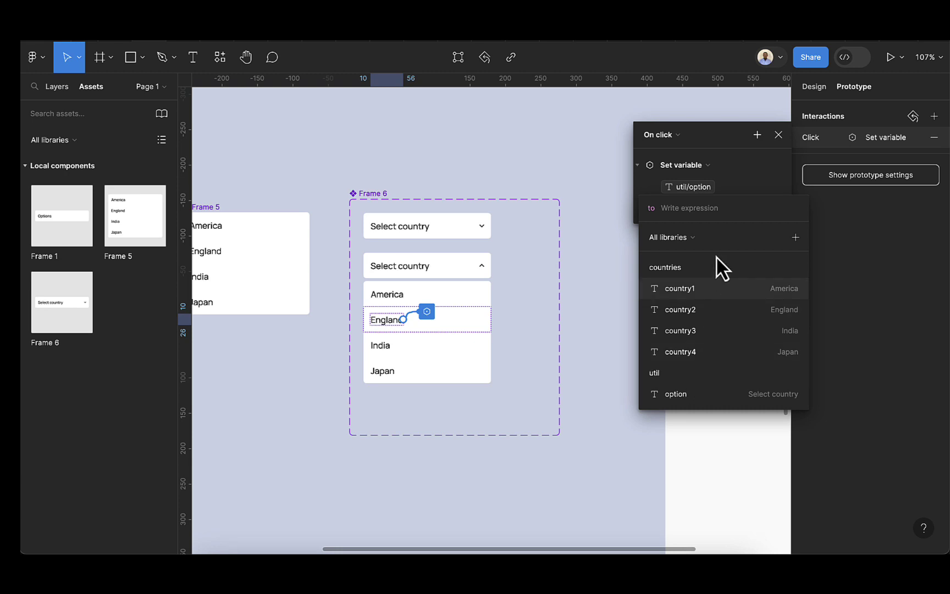
pyautogui.click(689, 310)
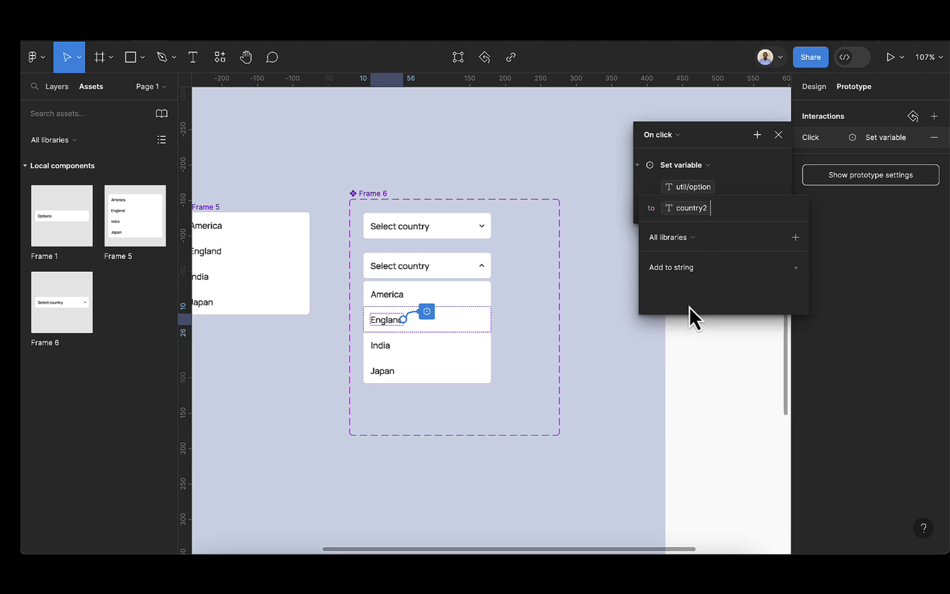
pyautogui.click(705, 132)
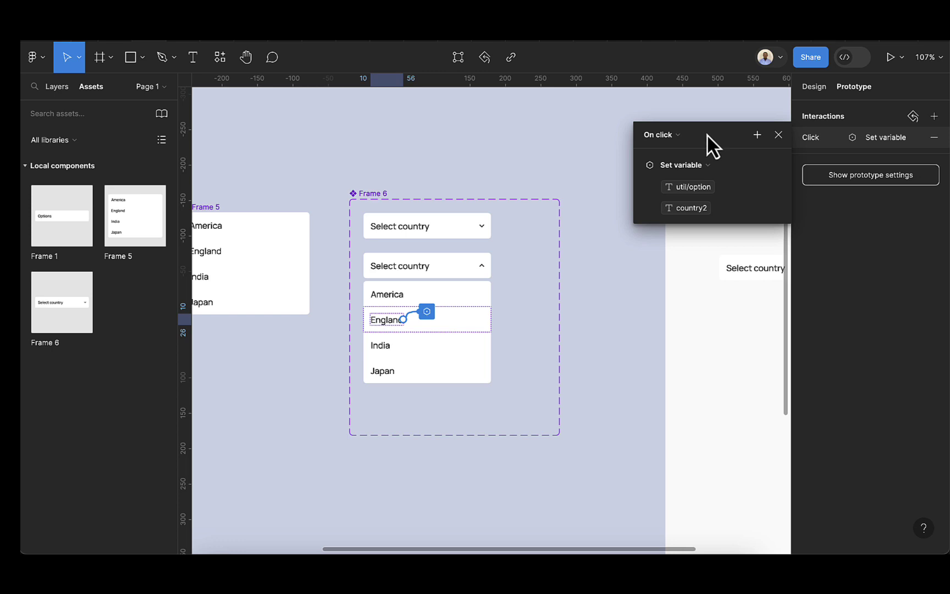
# Step: Add a Change to action with Property 1 set to Default to the England text's click interaction
pyautogui.click(757, 137)
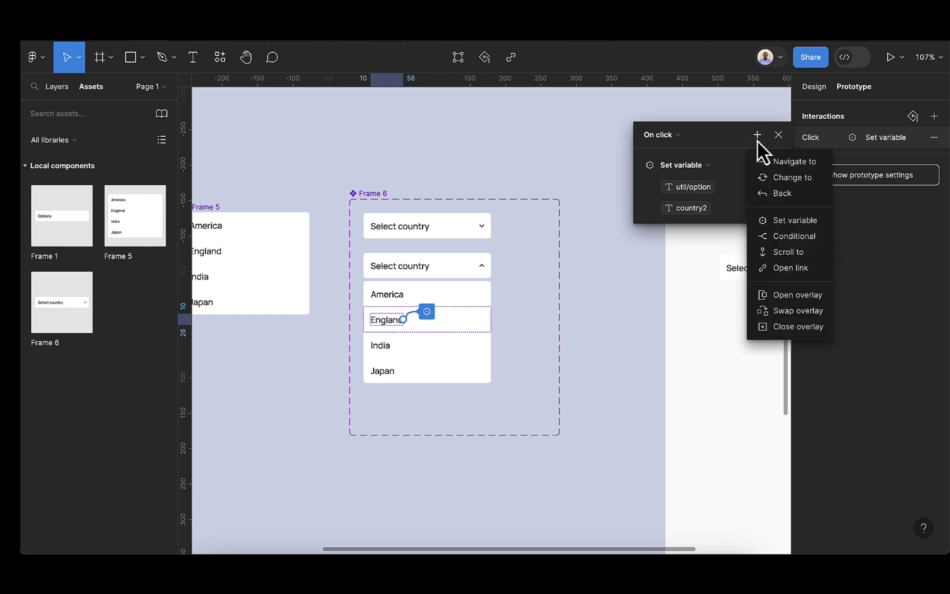
pyautogui.click(767, 179)
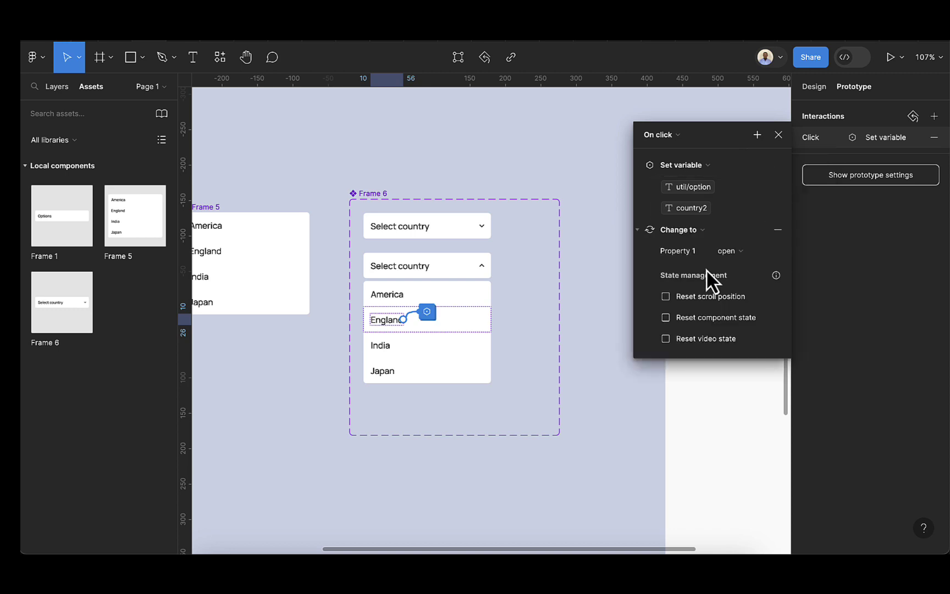
pyautogui.click(761, 254)
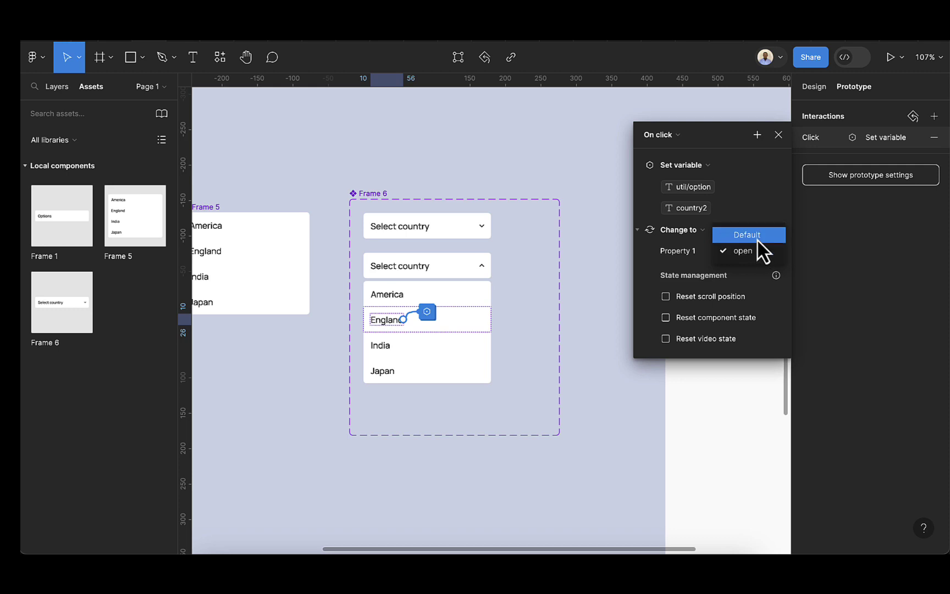
pyautogui.click(755, 238)
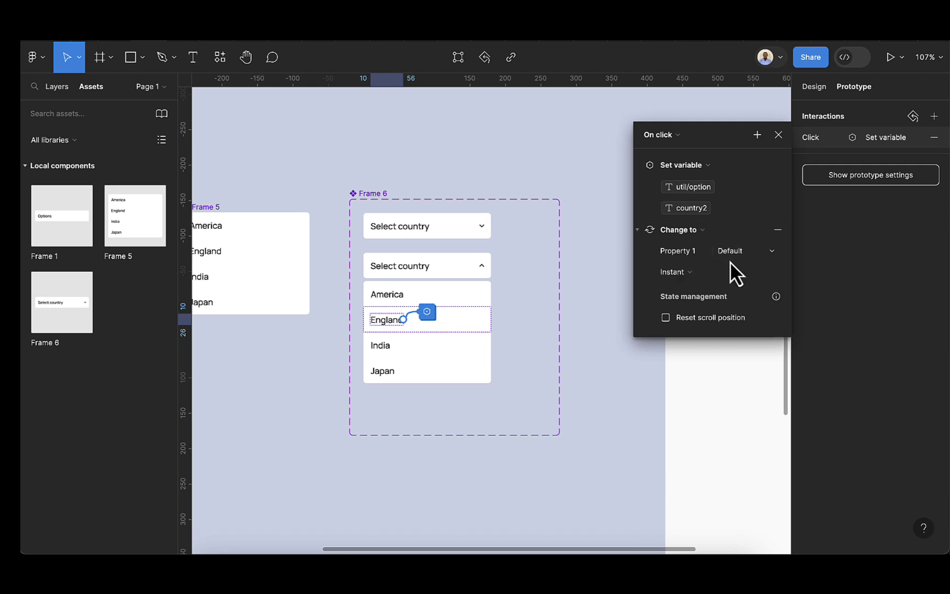
# Step: Preview the iPhone 13 mini prototype, test choosing America and England from the dropdown again, and close the preview
pyautogui.click(778, 135)
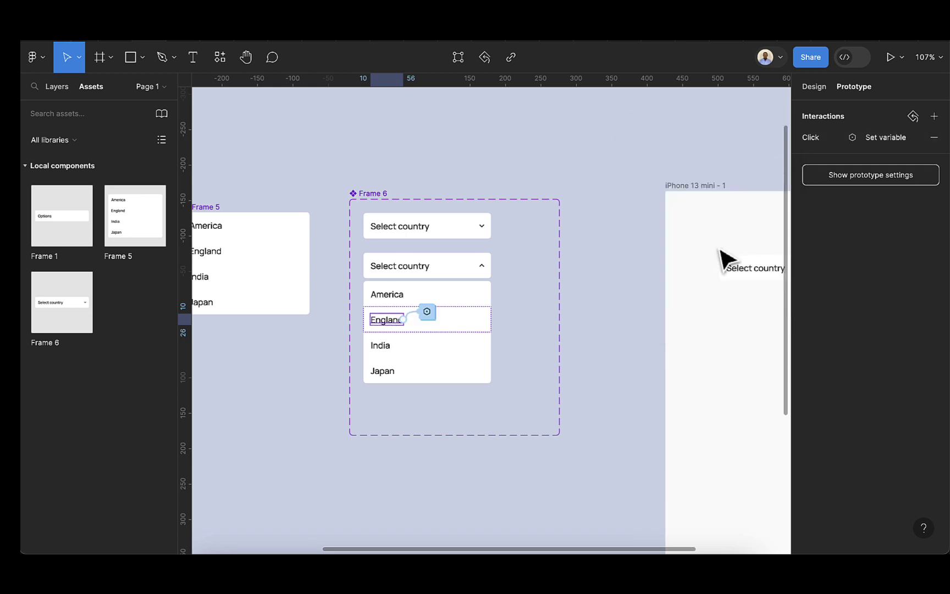
pyautogui.hscroll(4, 725, 260)
pyautogui.click(582, 185)
pyautogui.hotkey('shift', 'space')
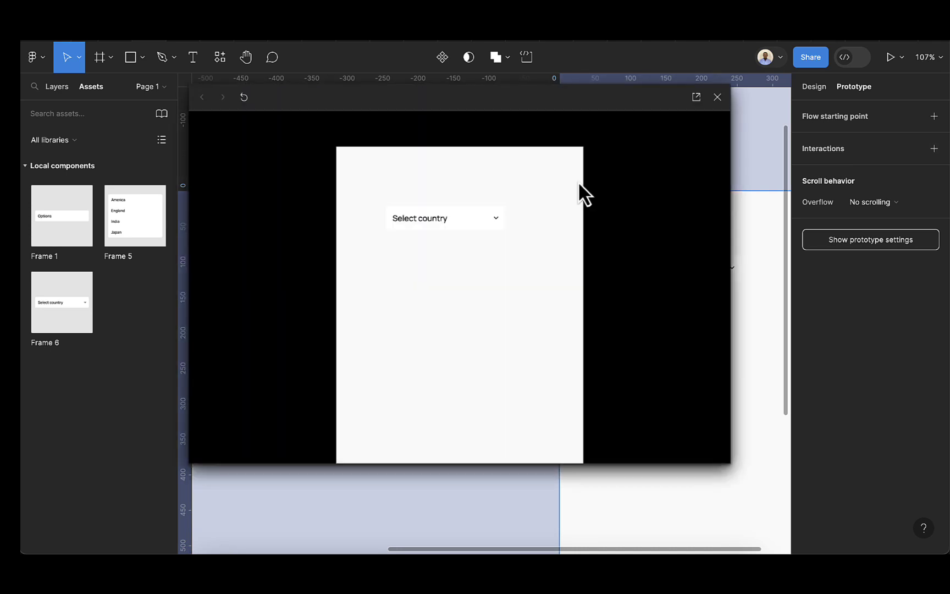
pyautogui.click(481, 221)
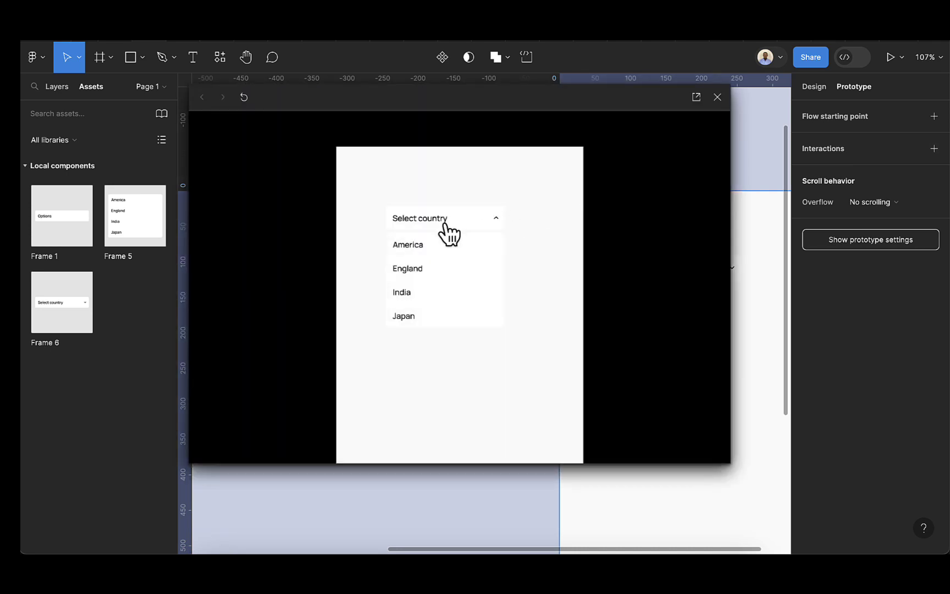
pyautogui.click(408, 247)
pyautogui.click(409, 218)
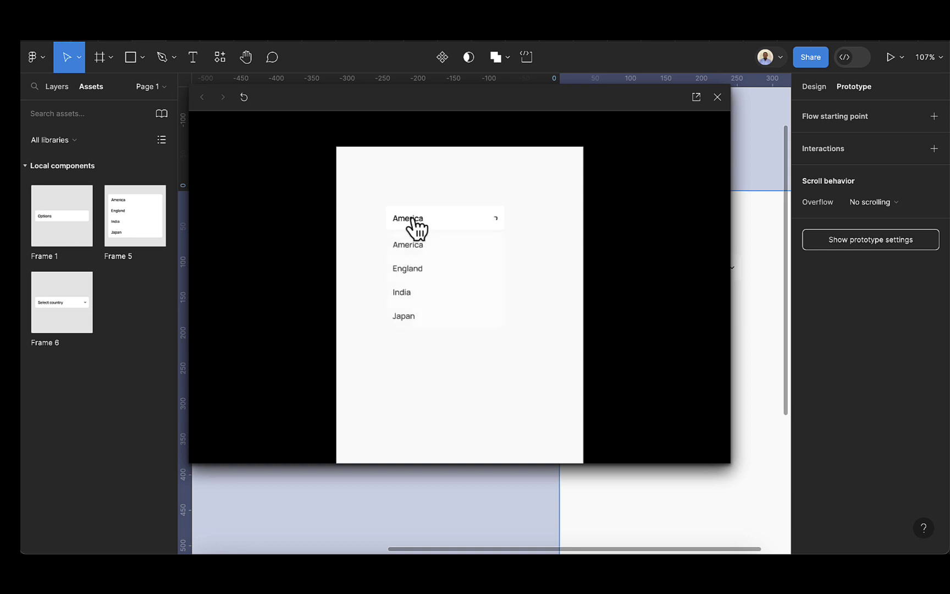
pyautogui.click(410, 267)
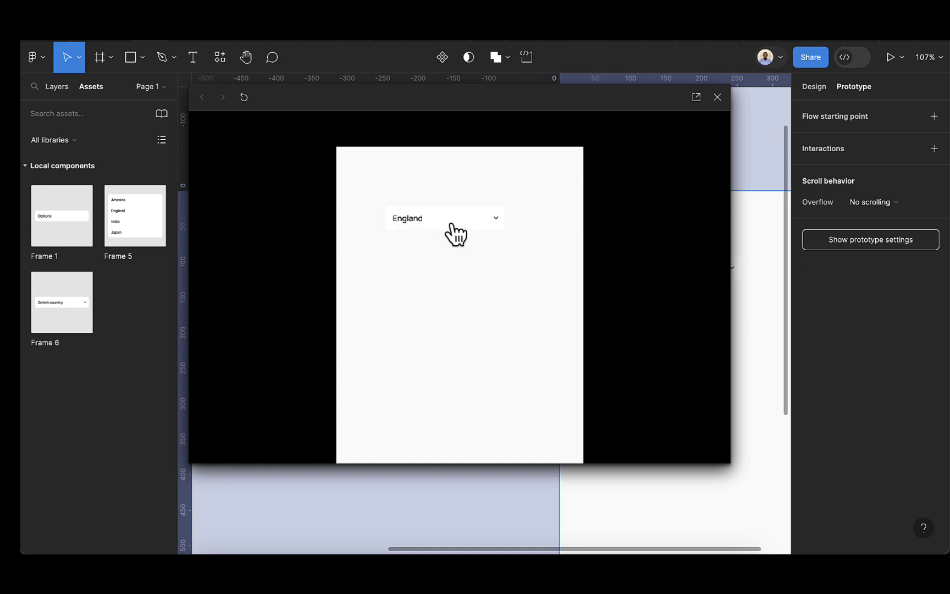
pyautogui.click(717, 99)
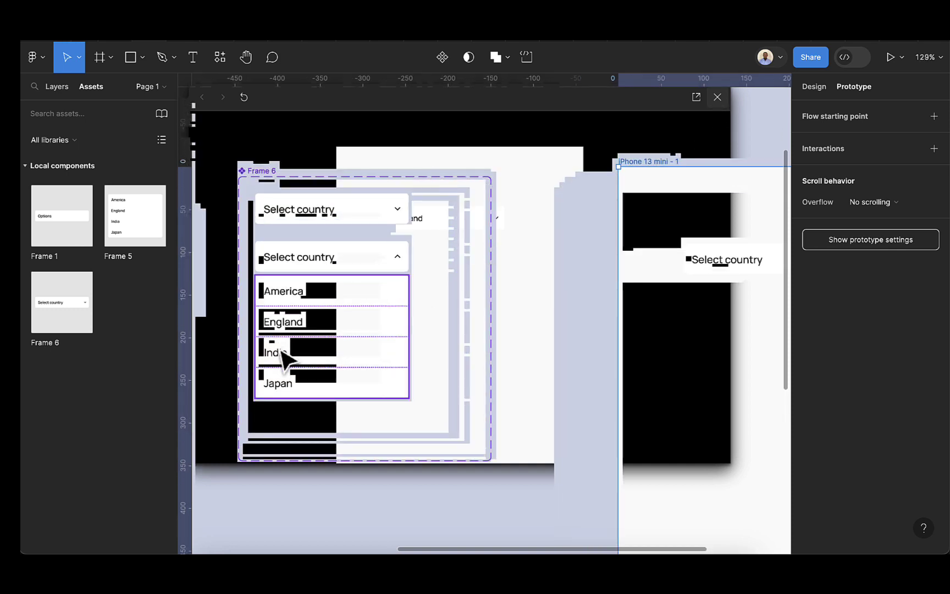
# Step: Add an on-click interaction to the India text in Frame 6's open variant that sets the util/option variable to country3
pyautogui.click(283, 362)
pyautogui.click(284, 361)
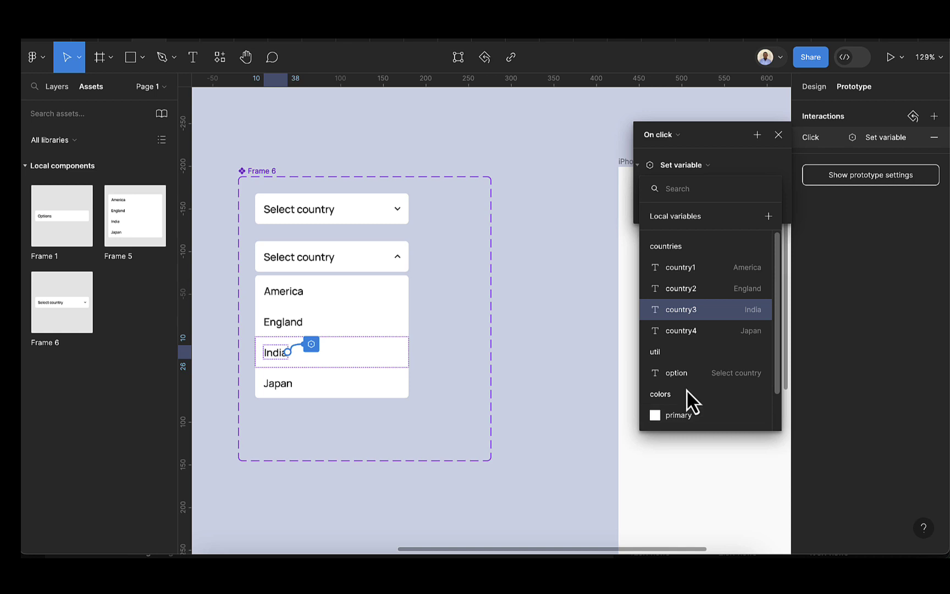
pyautogui.click(684, 376)
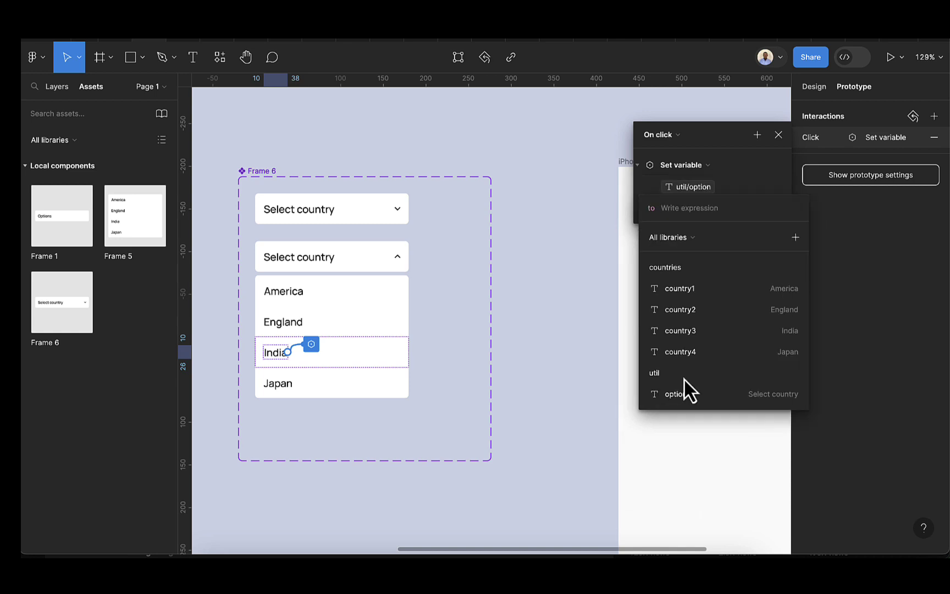
pyautogui.click(680, 331)
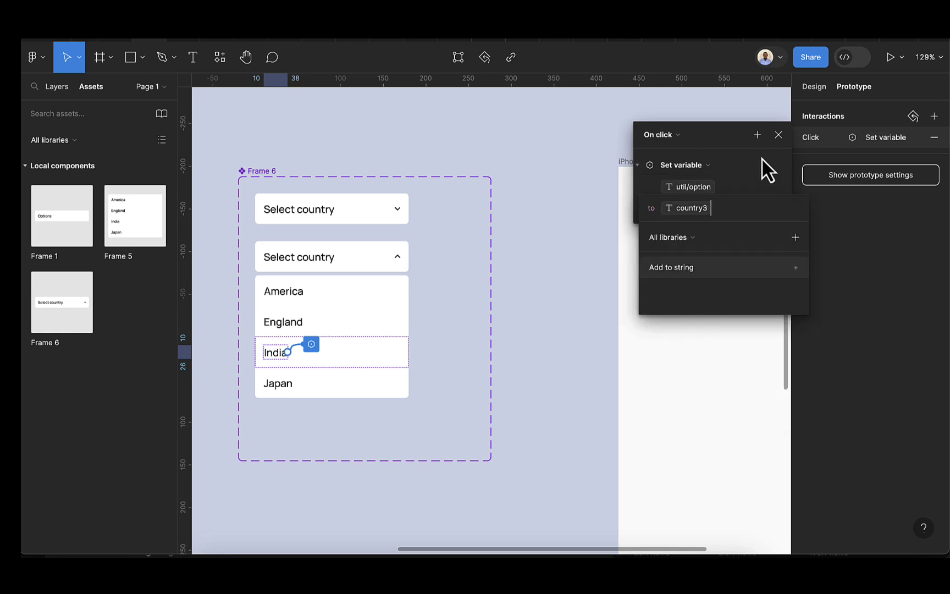
pyautogui.click(711, 134)
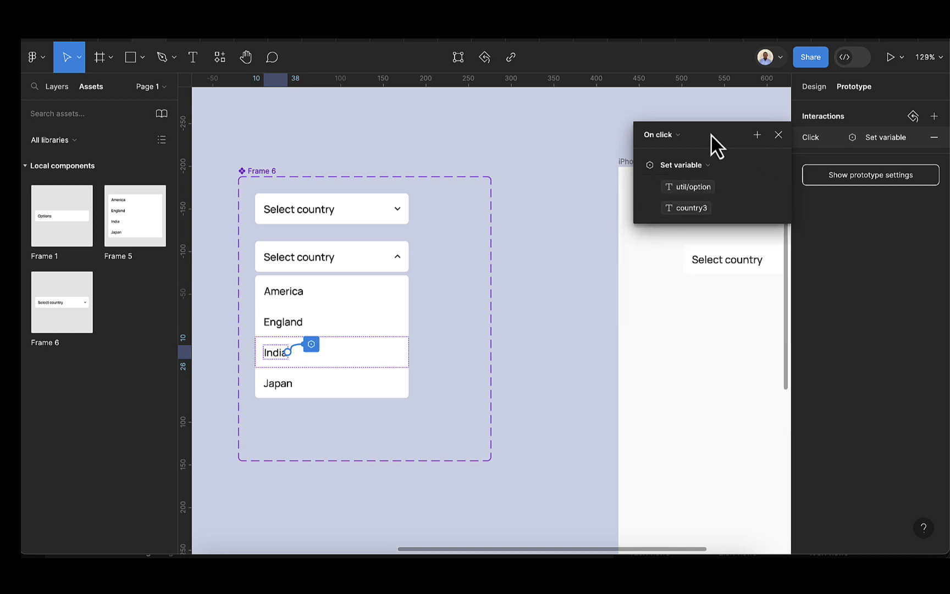
# Step: Add a Change to action with Property 1 set to Default to the India text's click interaction
pyautogui.click(756, 134)
pyautogui.click(773, 180)
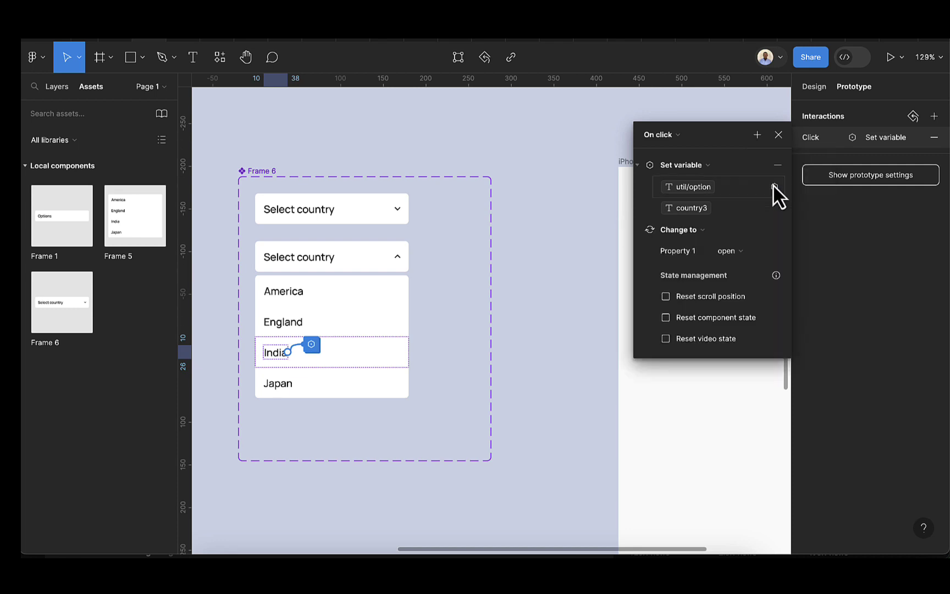
pyautogui.click(744, 257)
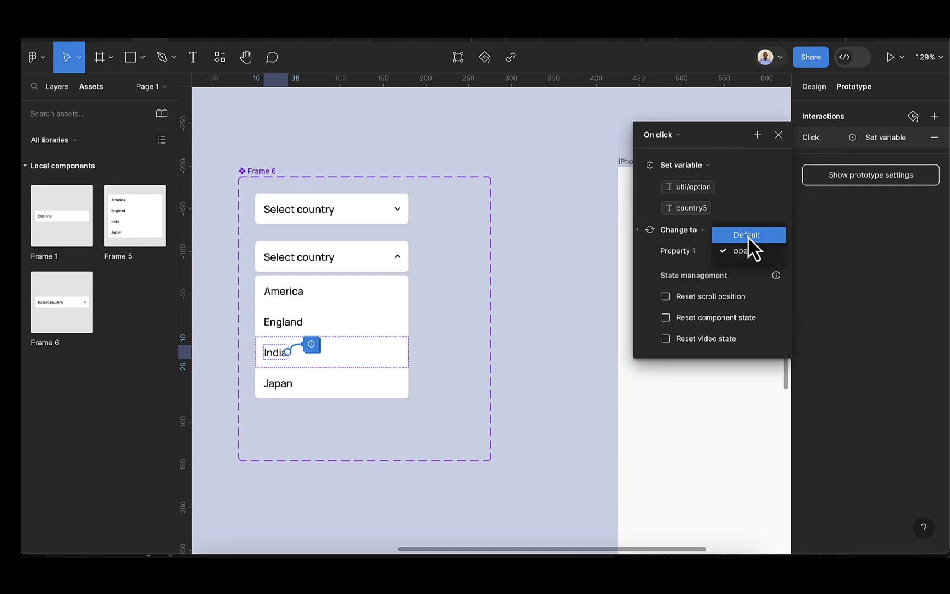
pyautogui.click(747, 236)
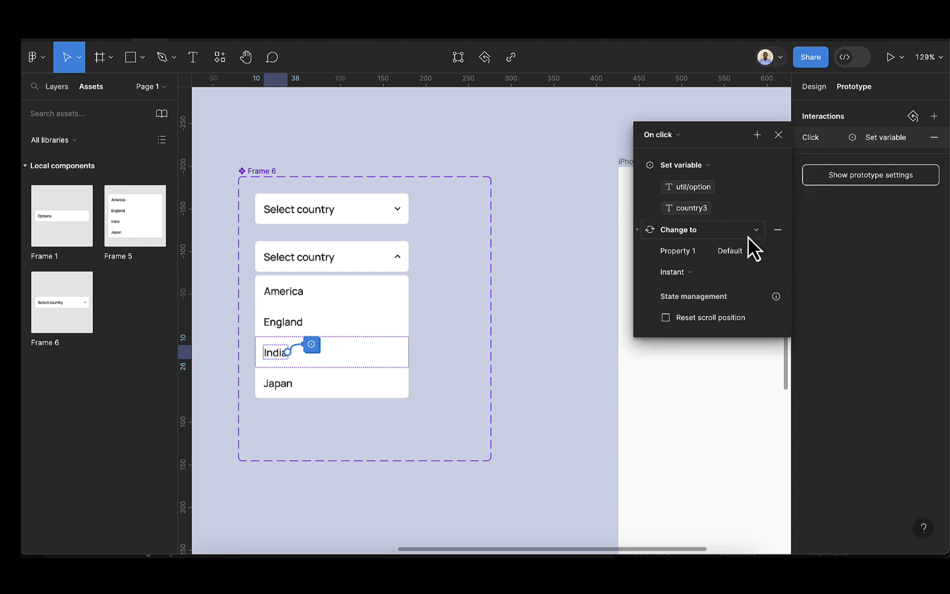
pyautogui.click(631, 118)
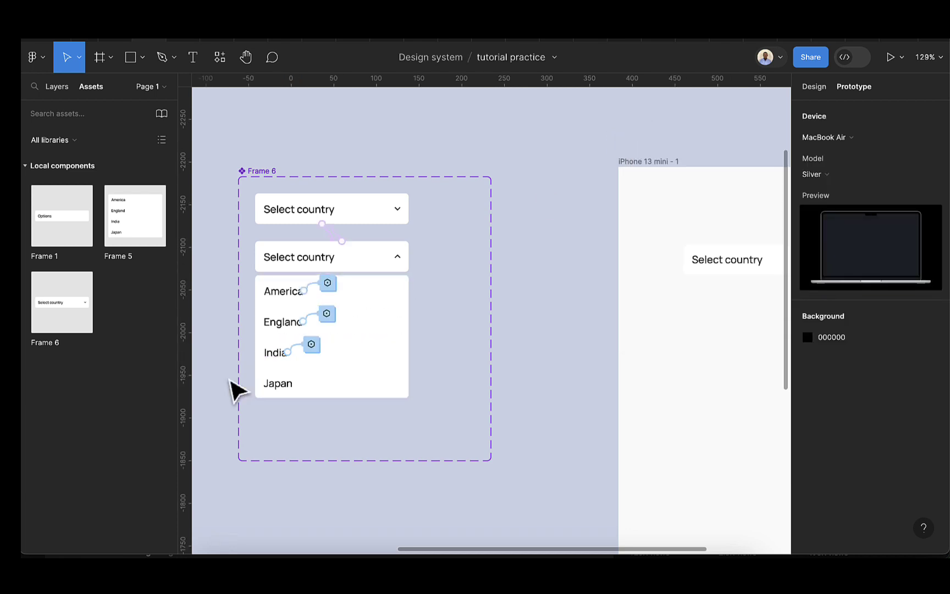
# Step: Add an on-click interaction to the Japan text in Frame 6's open variant that sets the util/option variable to country4
pyautogui.click(281, 391)
pyautogui.doubleClick(277, 385)
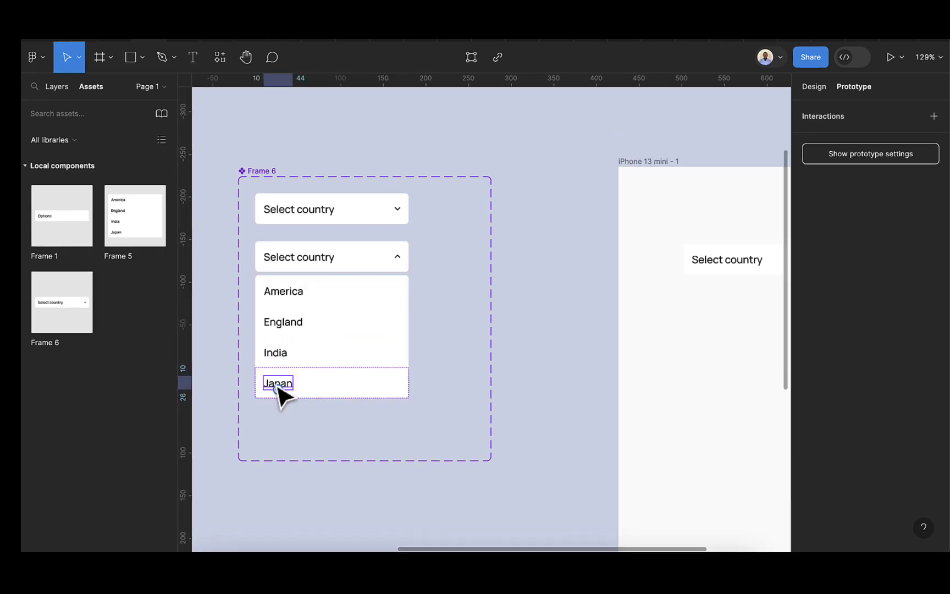
pyautogui.click(933, 117)
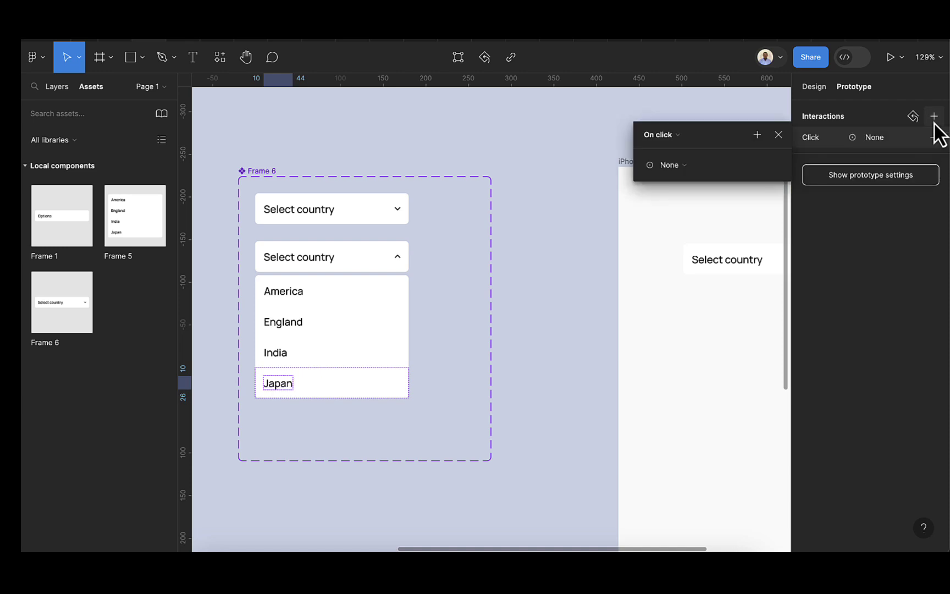
pyautogui.click(672, 170)
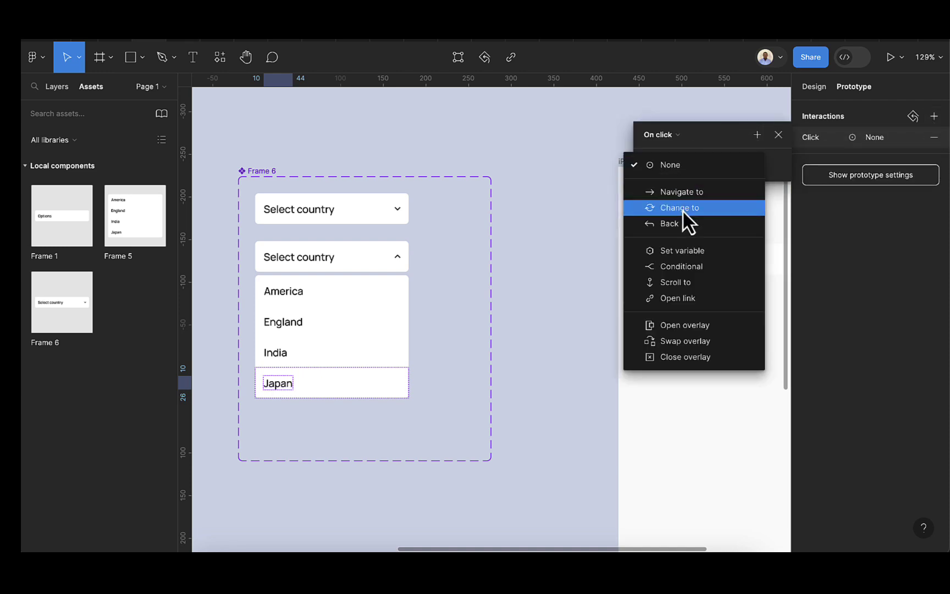
pyautogui.click(688, 250)
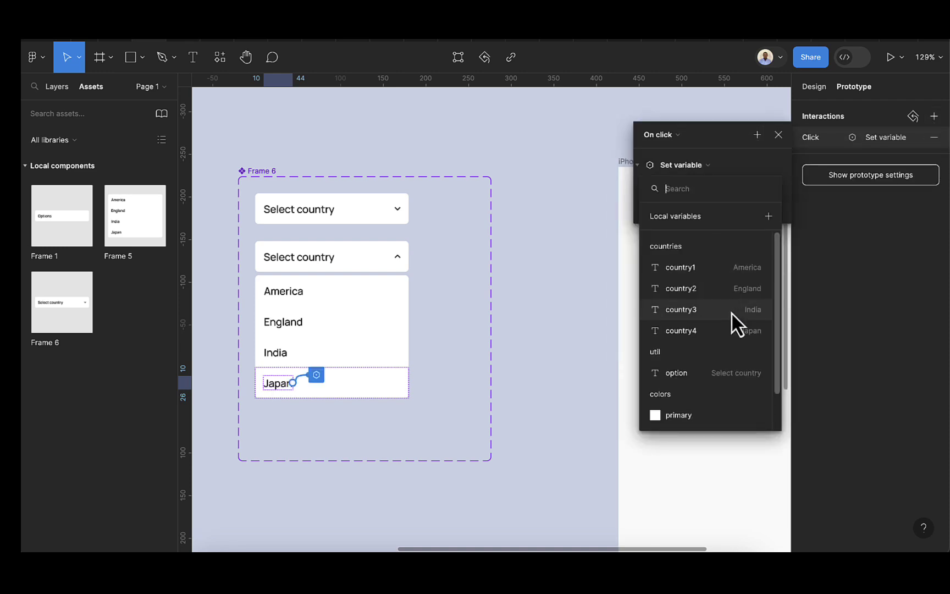
pyautogui.click(672, 374)
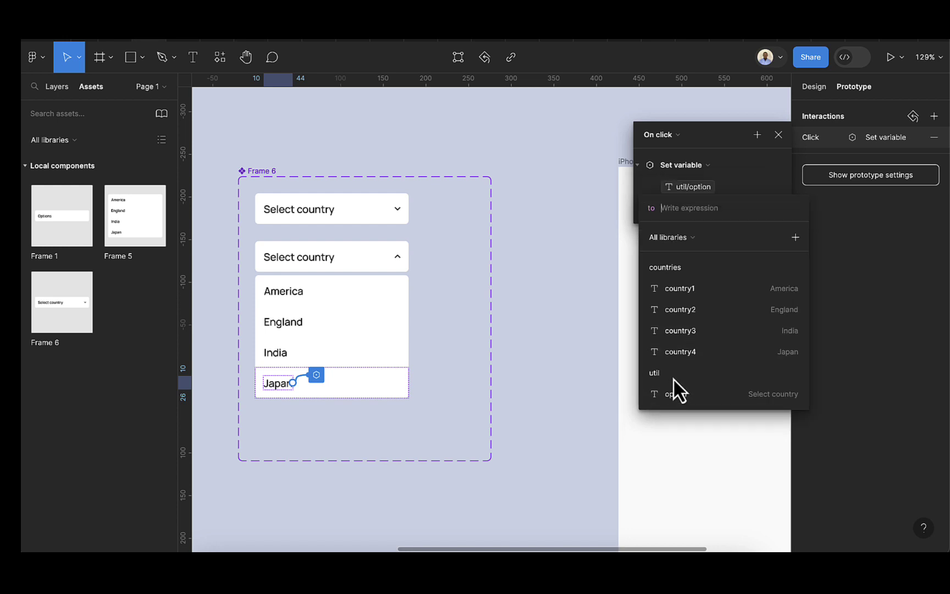
pyautogui.click(698, 349)
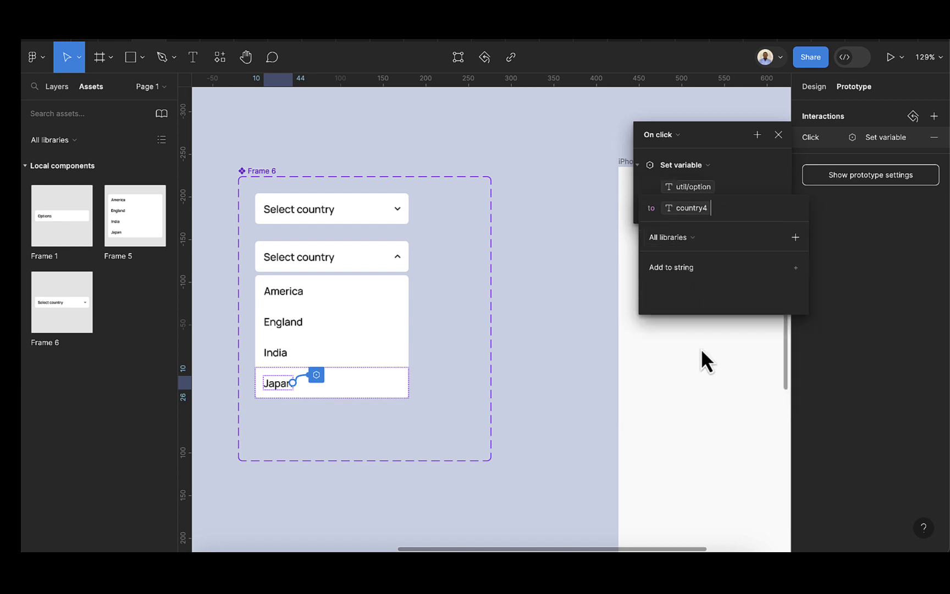
pyautogui.click(756, 138)
# Step: Add a Change to action with Property 1 set to Default to the Japan text's click interaction
pyautogui.click(756, 138)
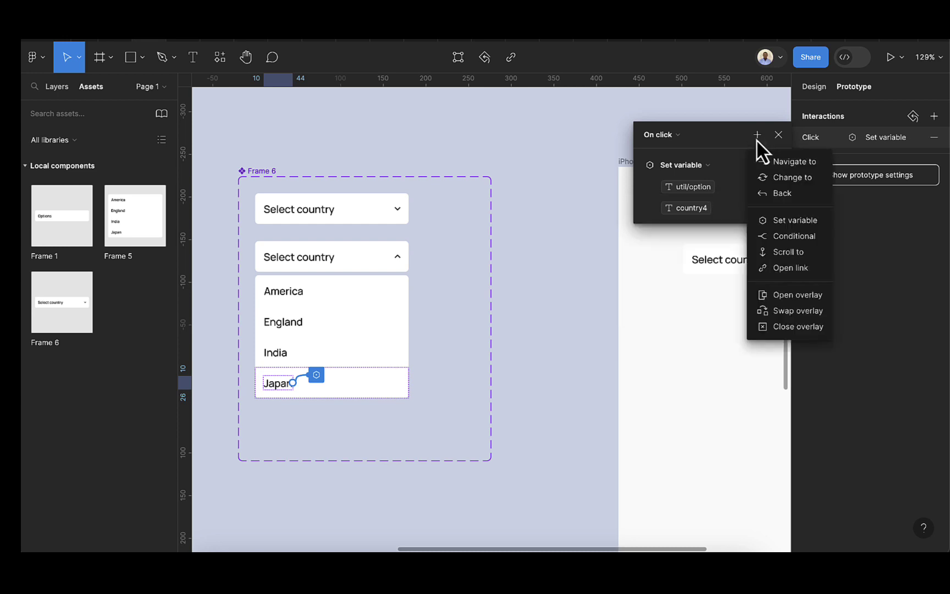
pyautogui.click(775, 180)
pyautogui.click(754, 249)
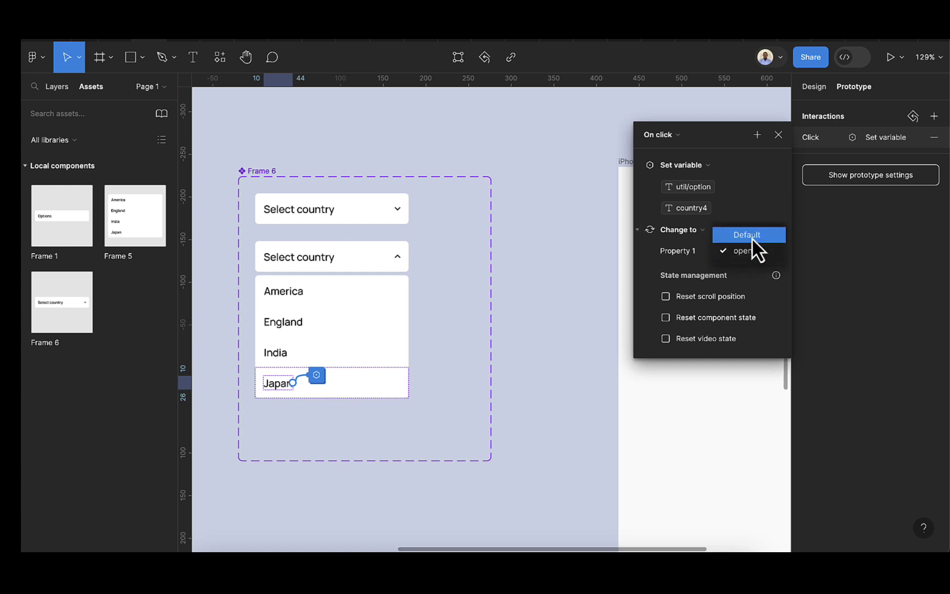
pyautogui.click(752, 237)
pyautogui.click(777, 136)
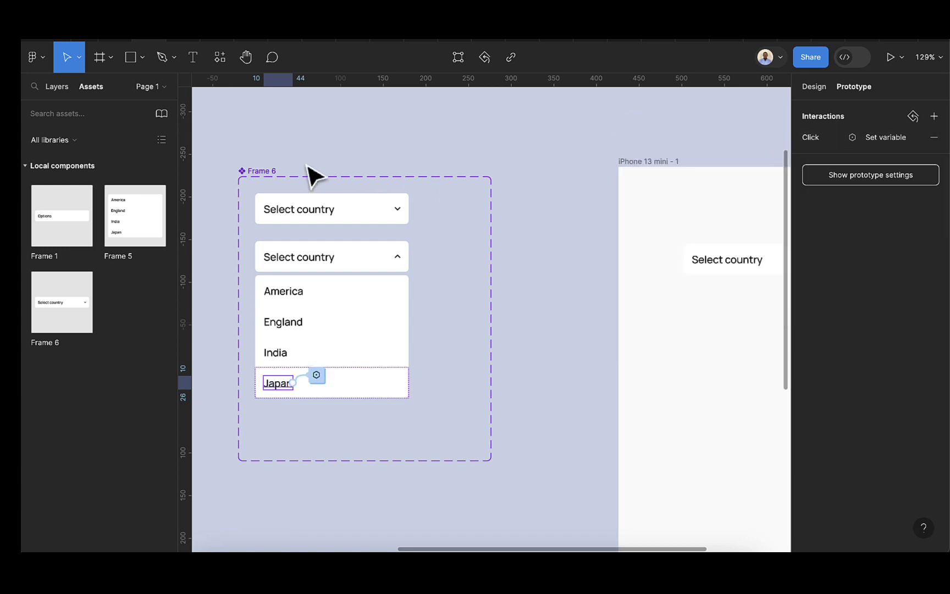
# Step: Preview the iPhone 13 mini prototype, test choosing Japan, India and England from the dropdown, and close the preview
pyautogui.click(669, 163)
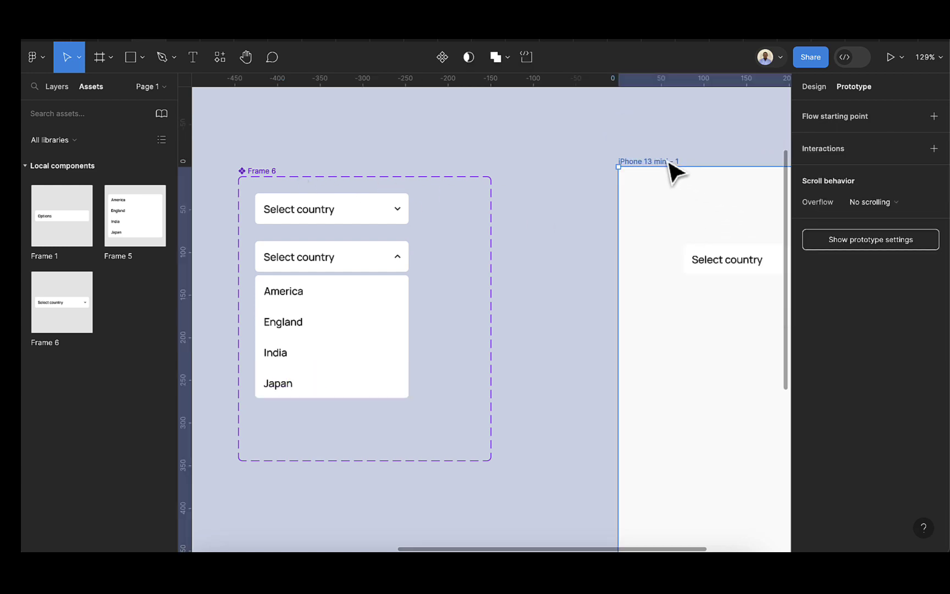
pyautogui.hotkey('shift', 'space')
pyautogui.click(490, 220)
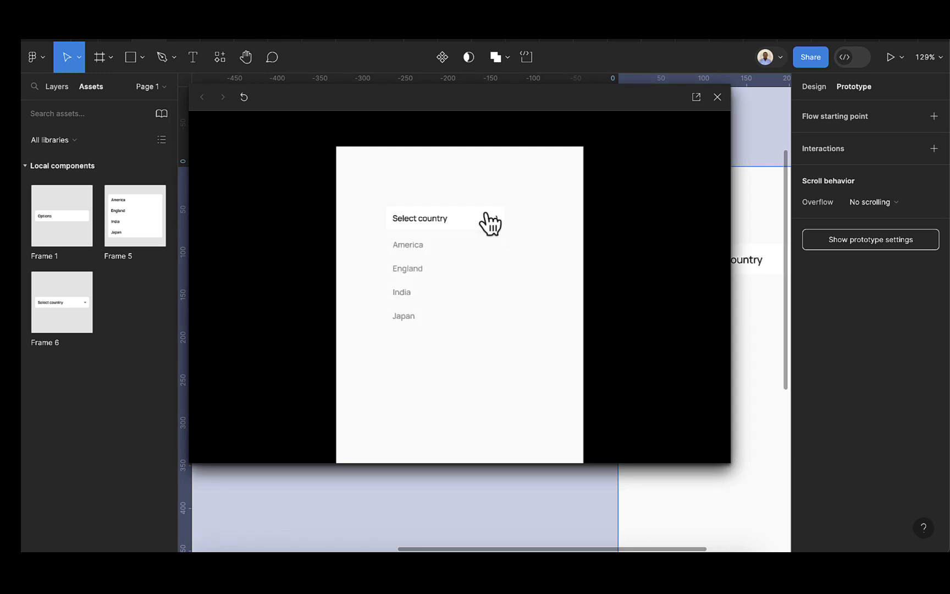
pyautogui.click(410, 317)
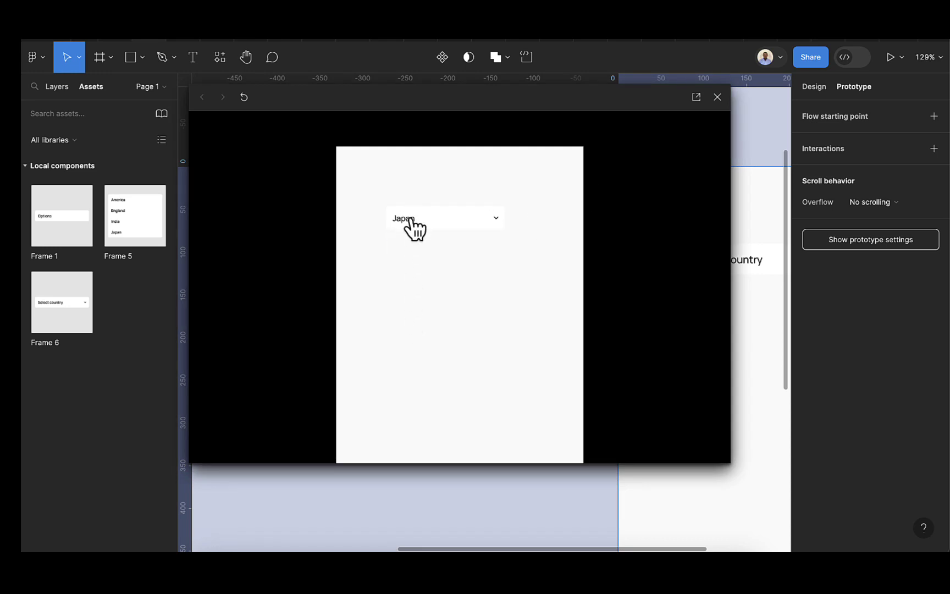
pyautogui.click(413, 225)
pyautogui.click(400, 296)
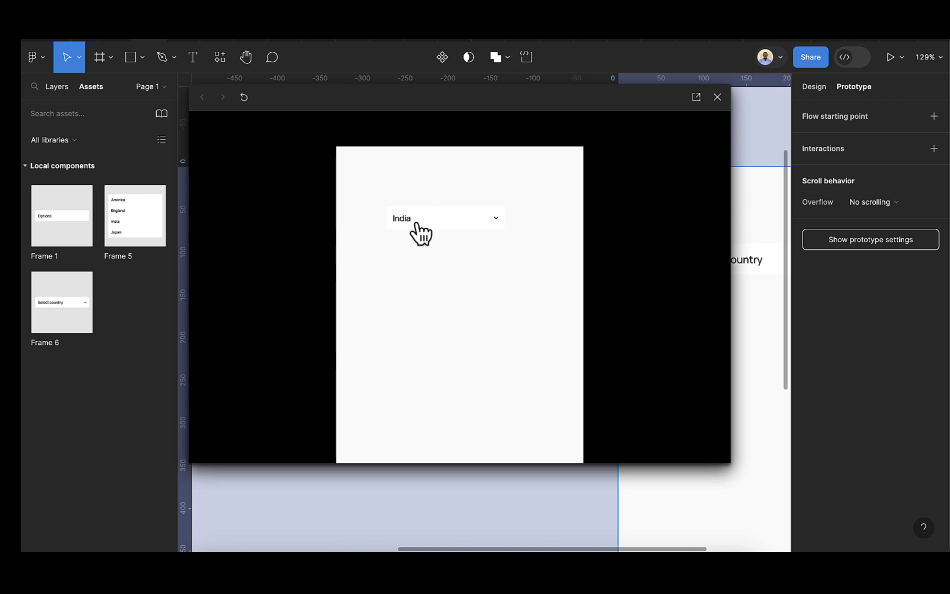
pyautogui.click(416, 224)
pyautogui.click(411, 270)
pyautogui.click(718, 97)
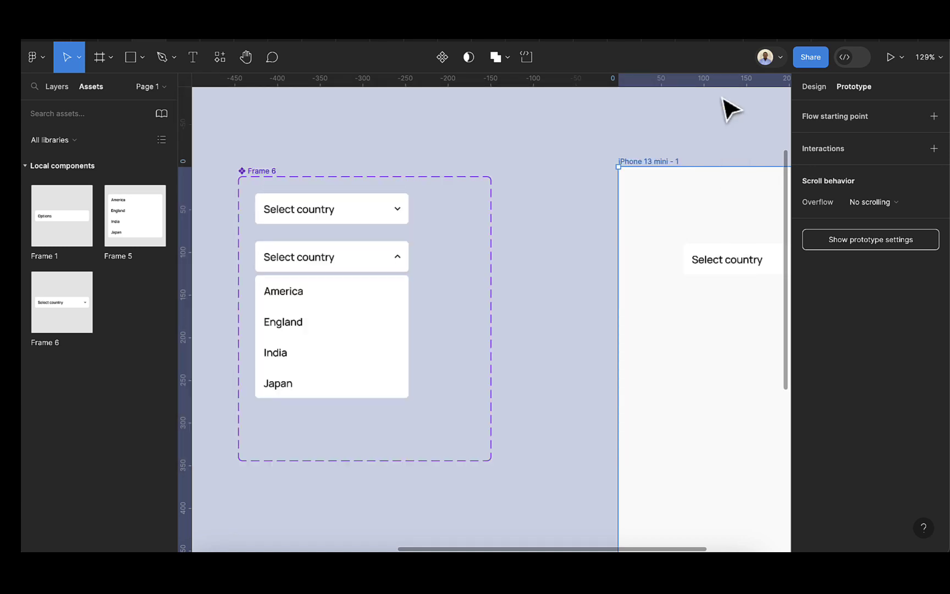
pyautogui.hotkey('shift', '1')
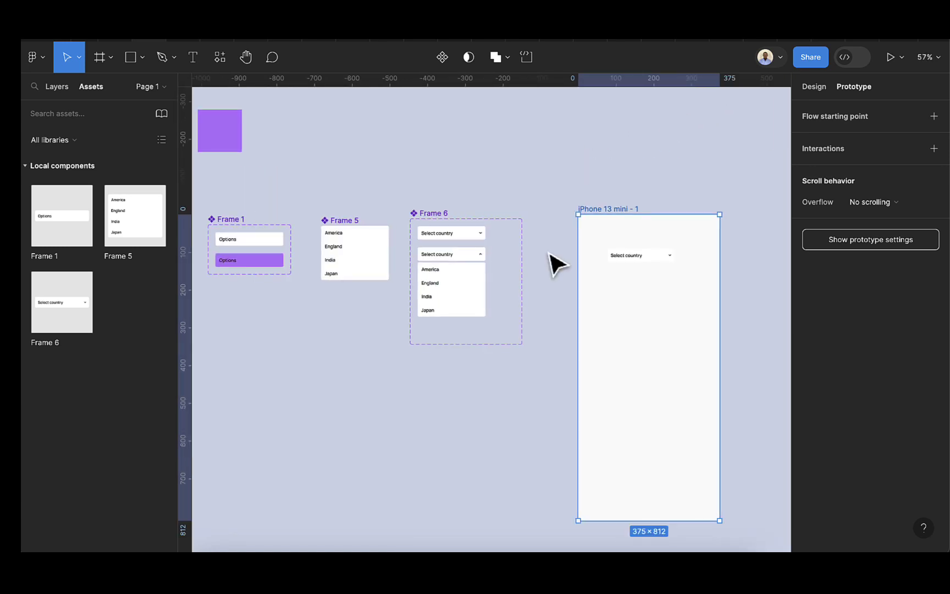